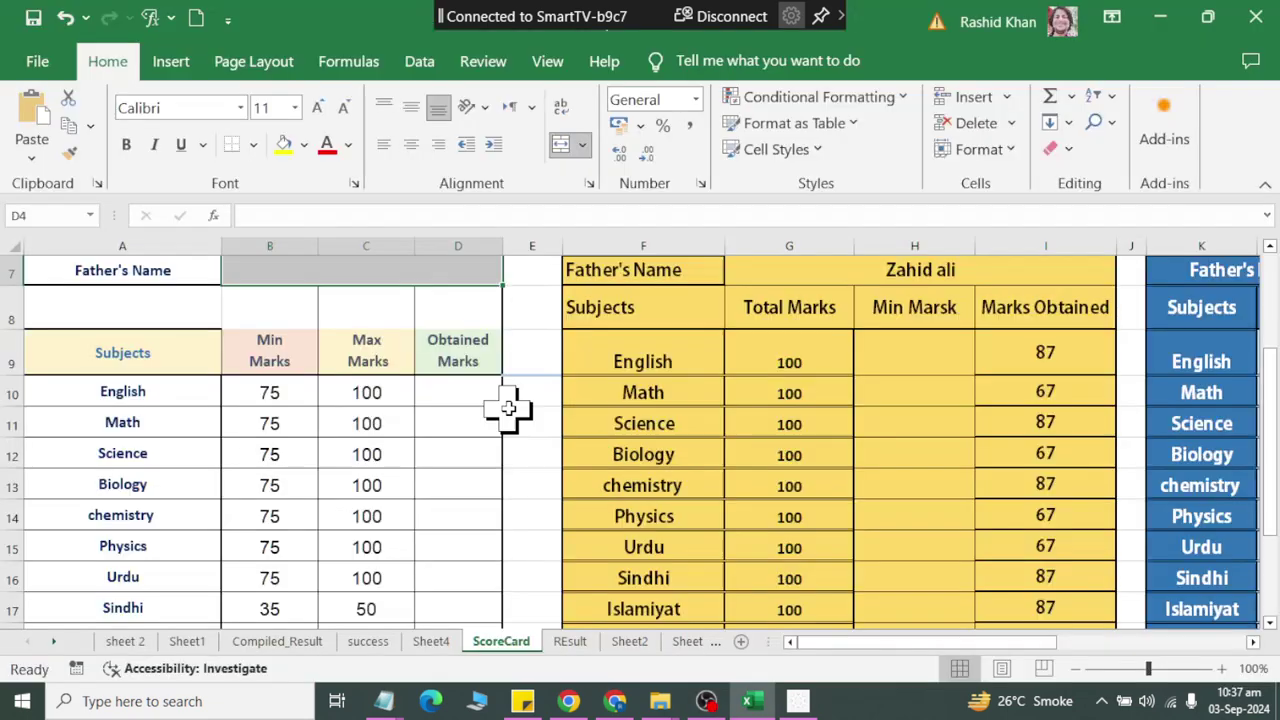
Step: Review the Compiled_Result marks, then enter seat number 3 in ScoreCard's Seat No cell
scroll(362, 391, up, 2)
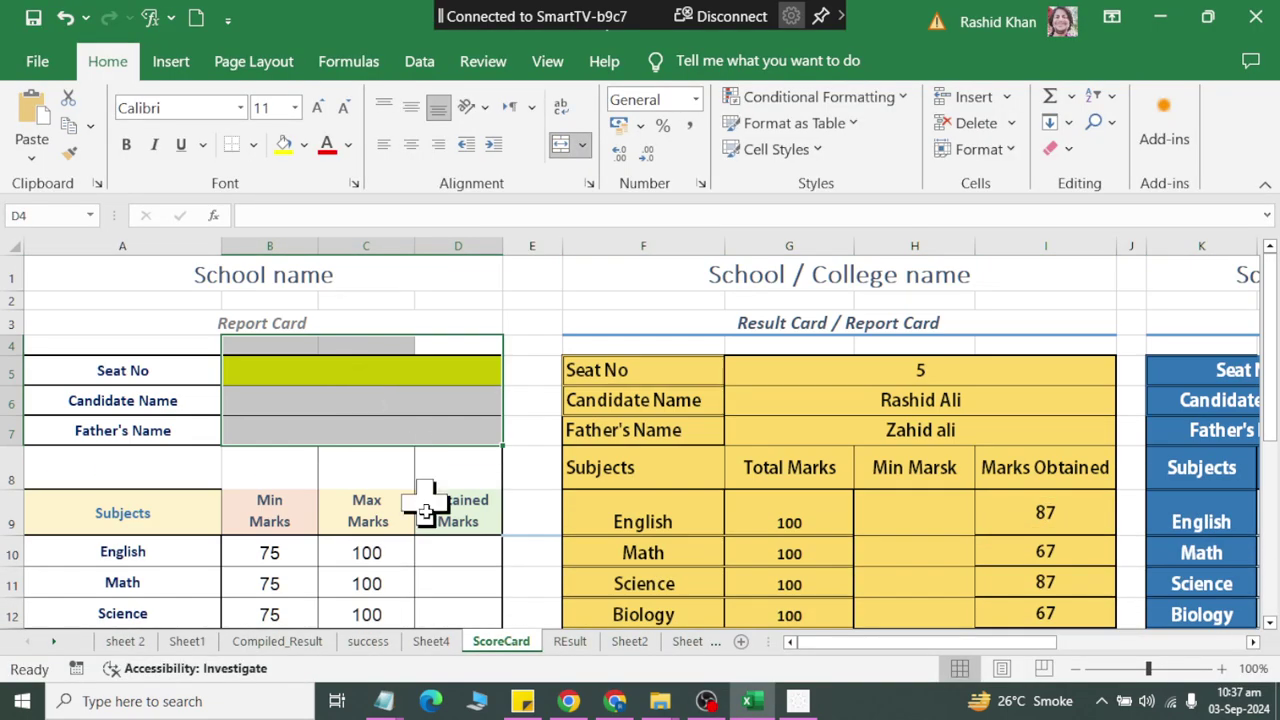
click(279, 643)
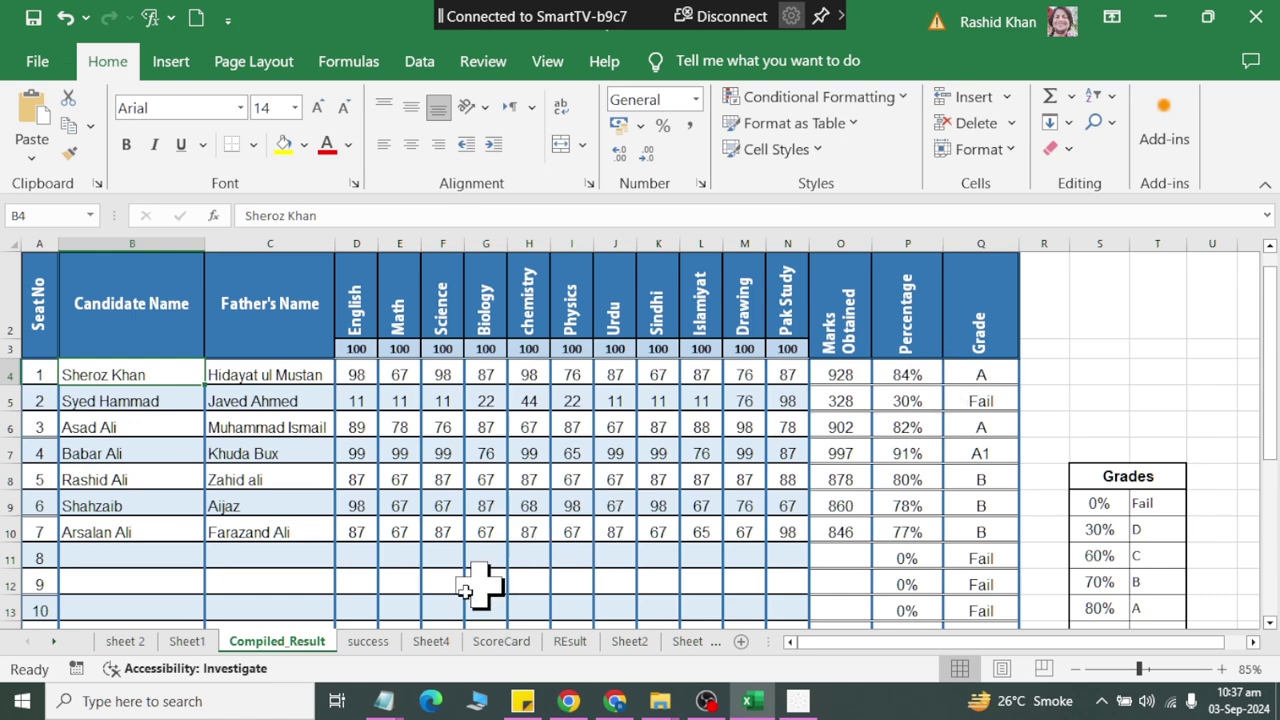
click(500, 643)
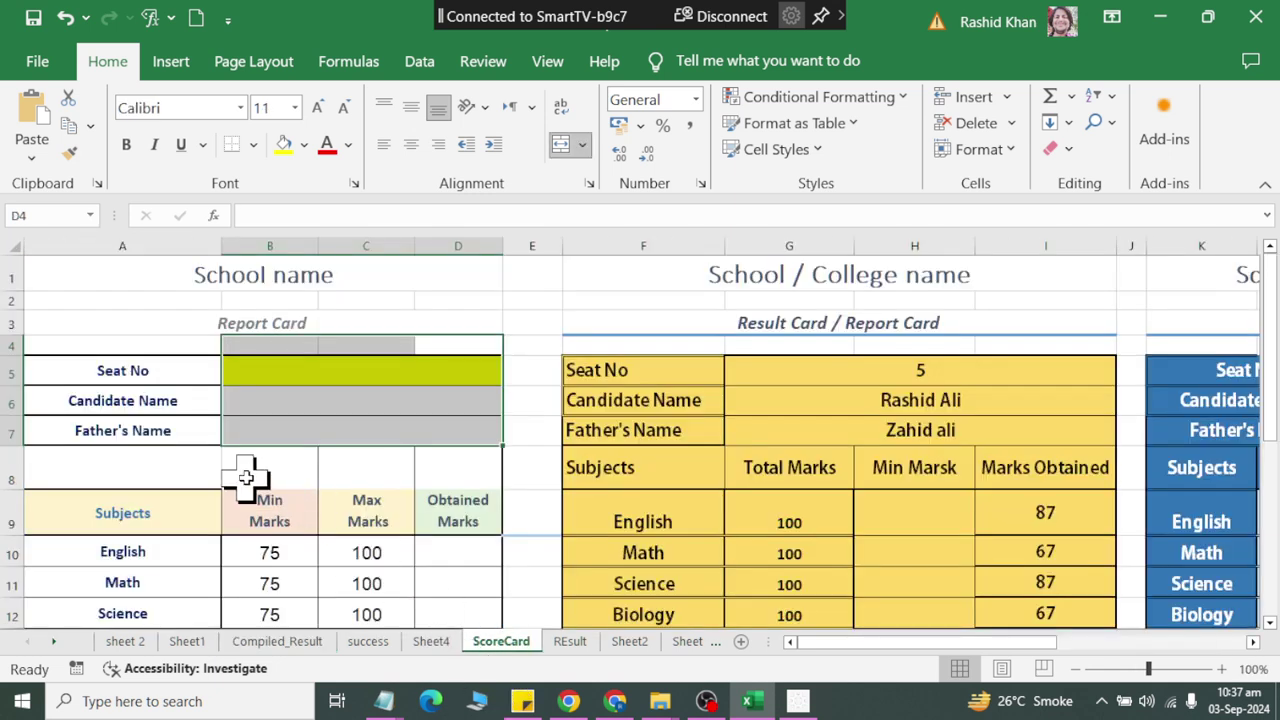
click(340, 362)
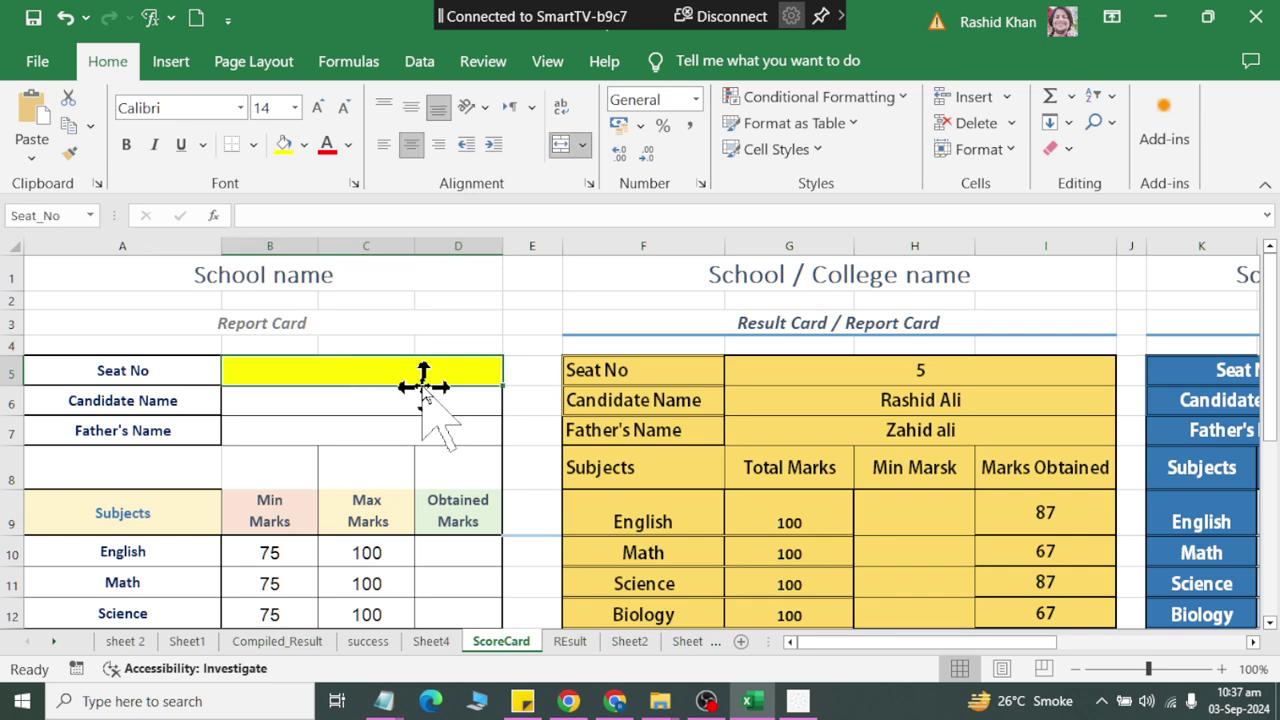
text(3)
key(Return)
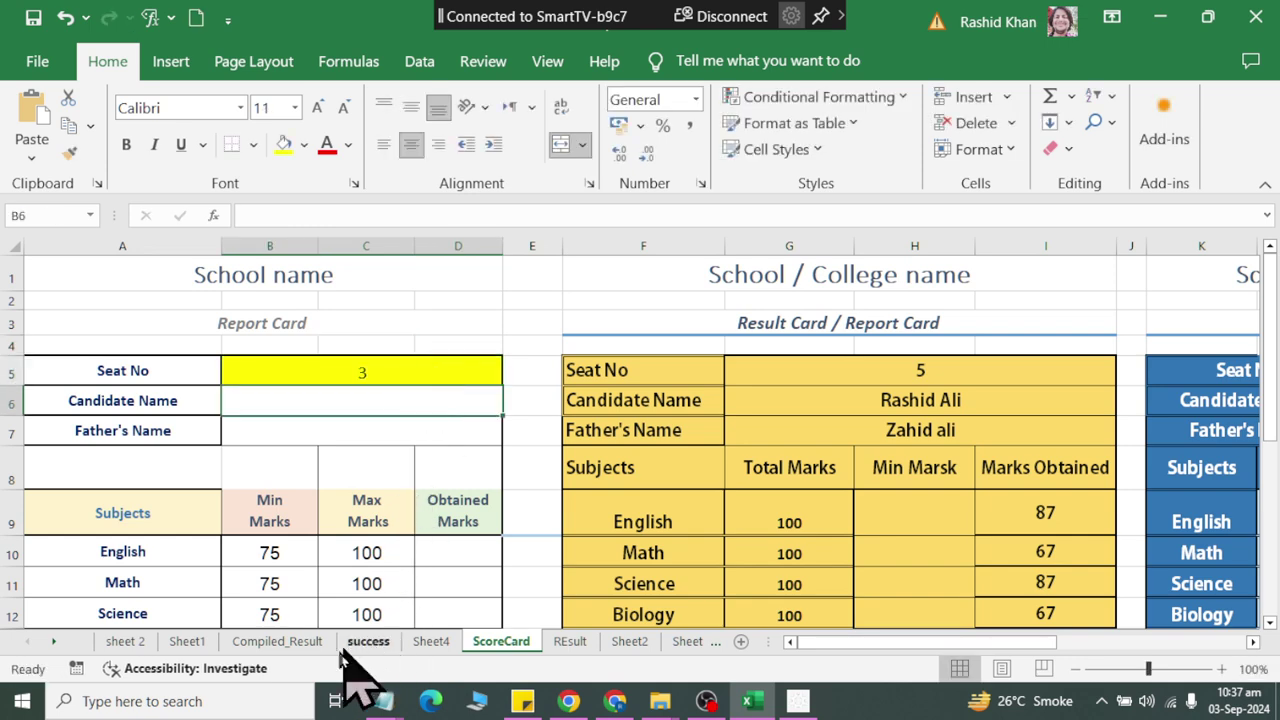
Step: Move the ScoreCard sheet tab to sit right after Compiled_Result
click(288, 646)
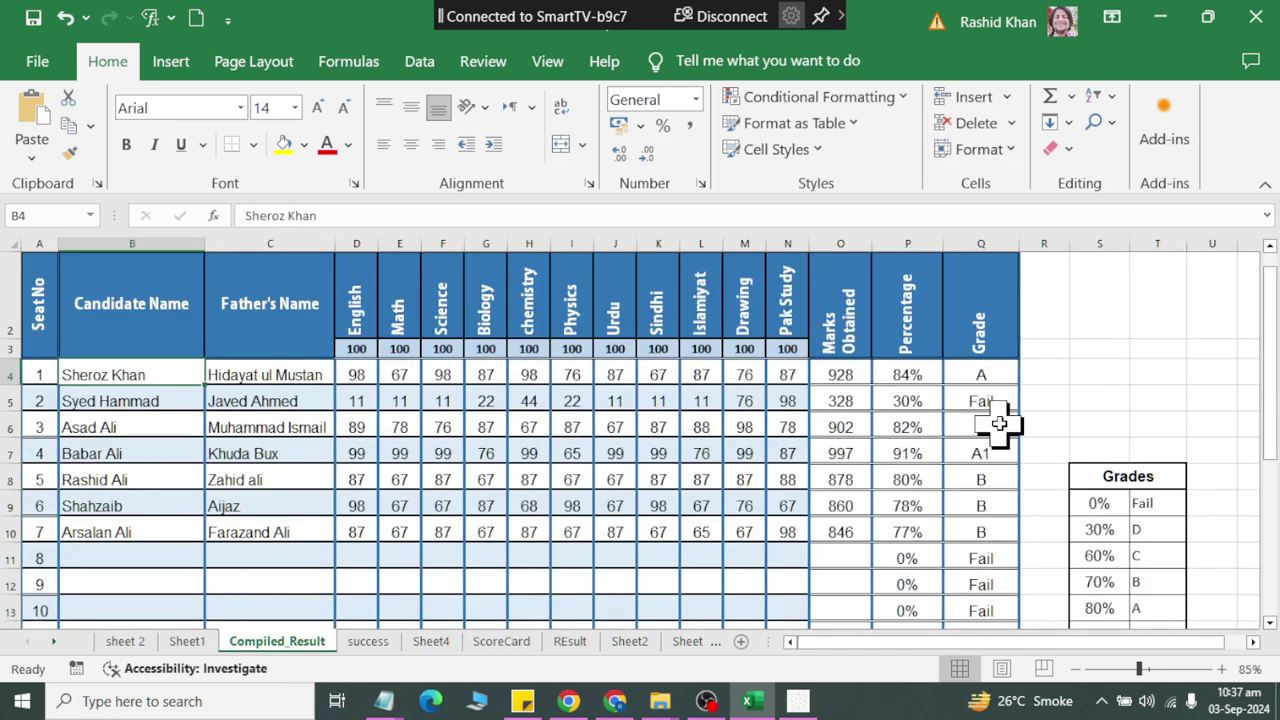
click(368, 641)
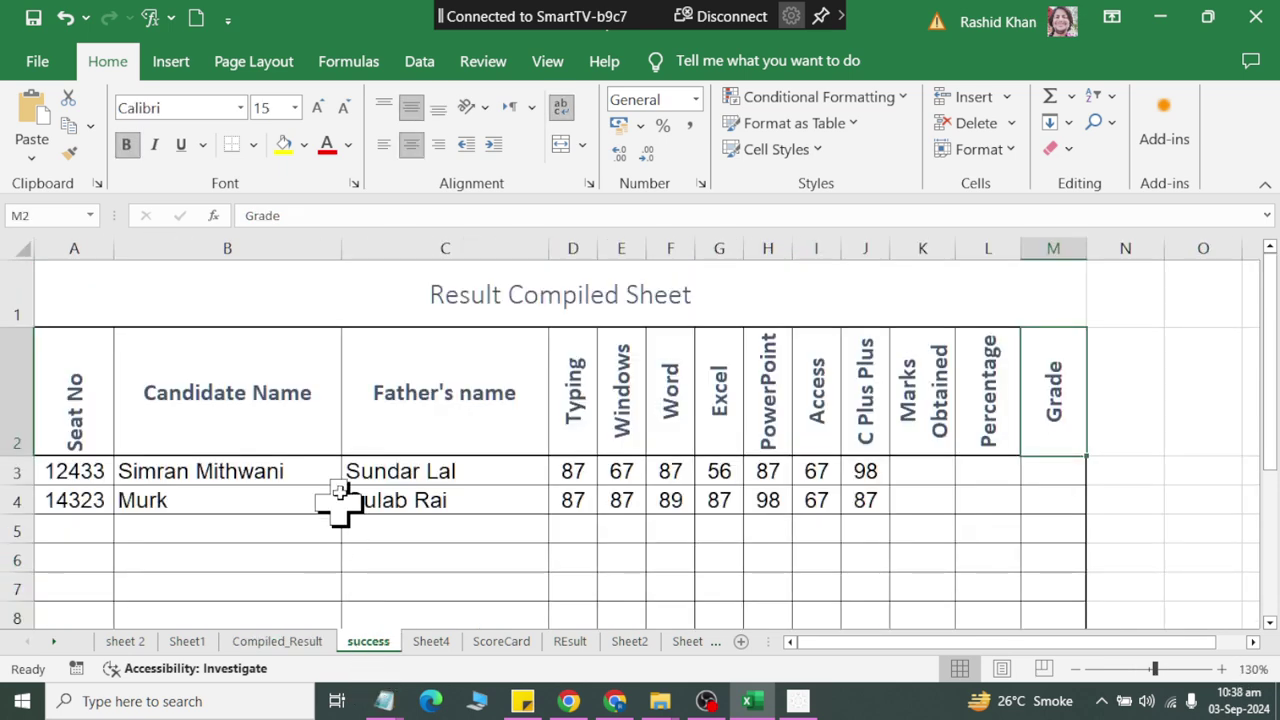
click(284, 643)
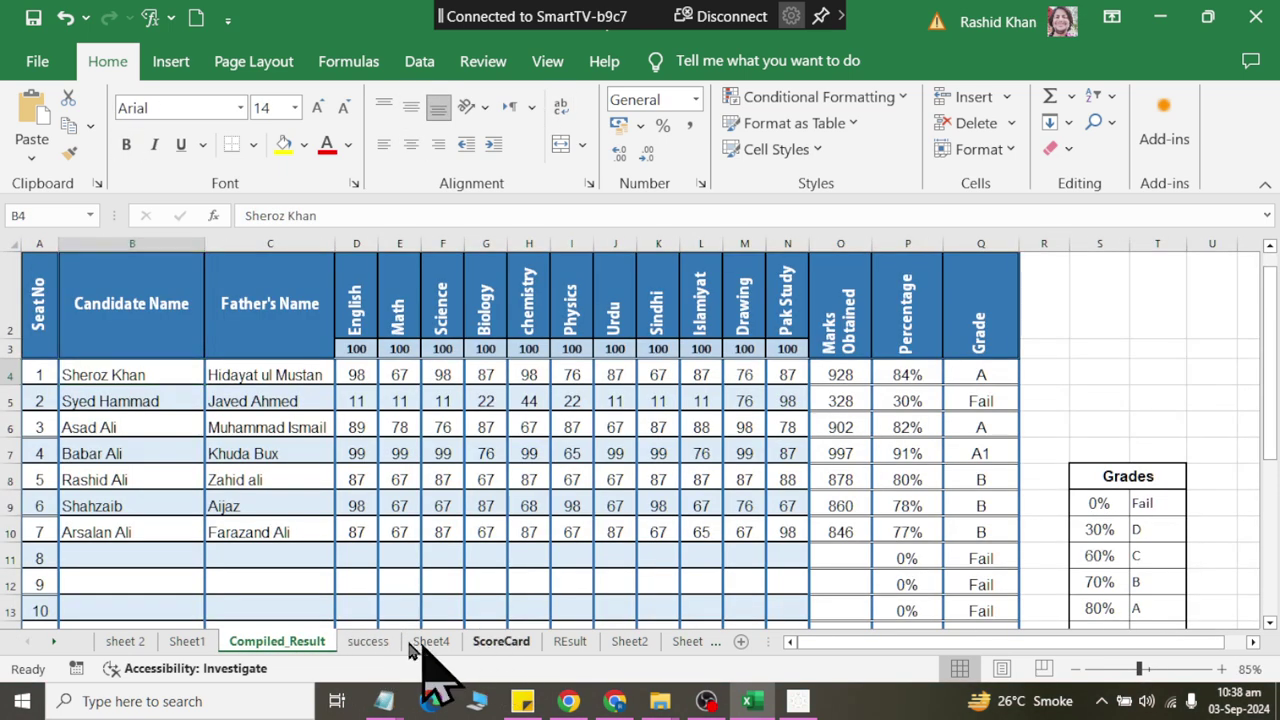
drag(418, 648, 360, 643)
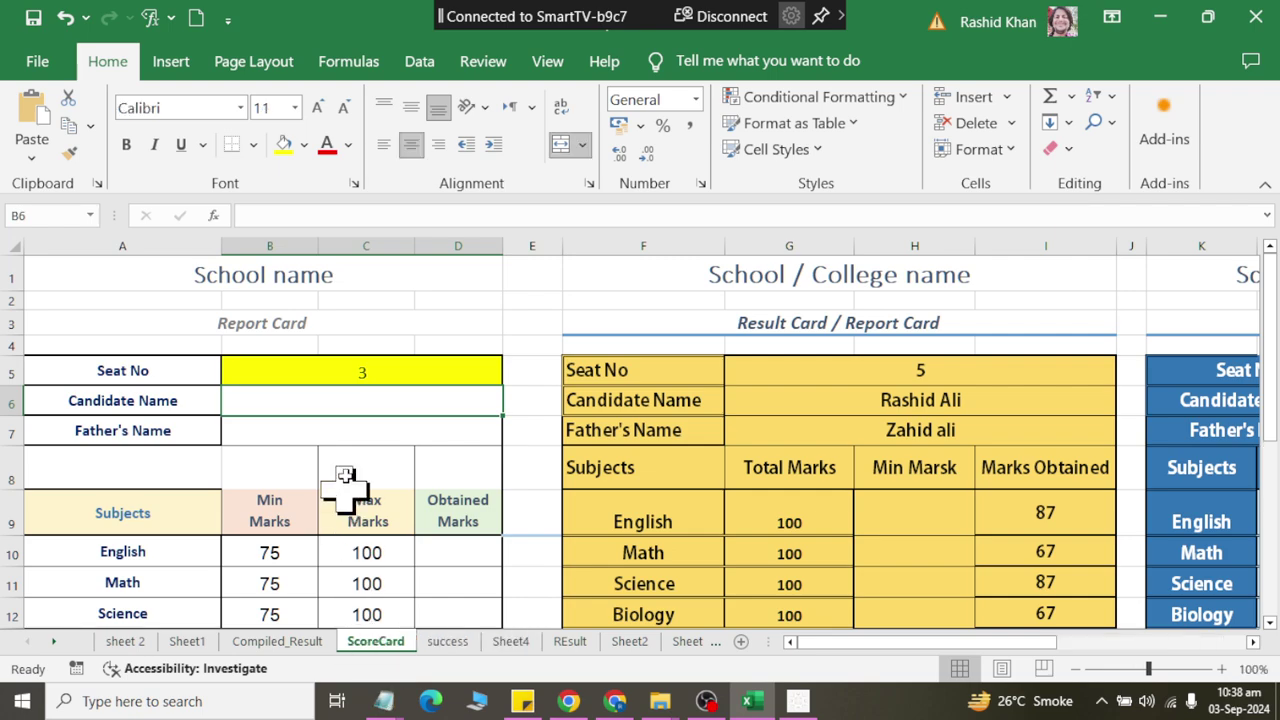
scroll(350, 470, down, 3)
scroll(350, 440, up, 3)
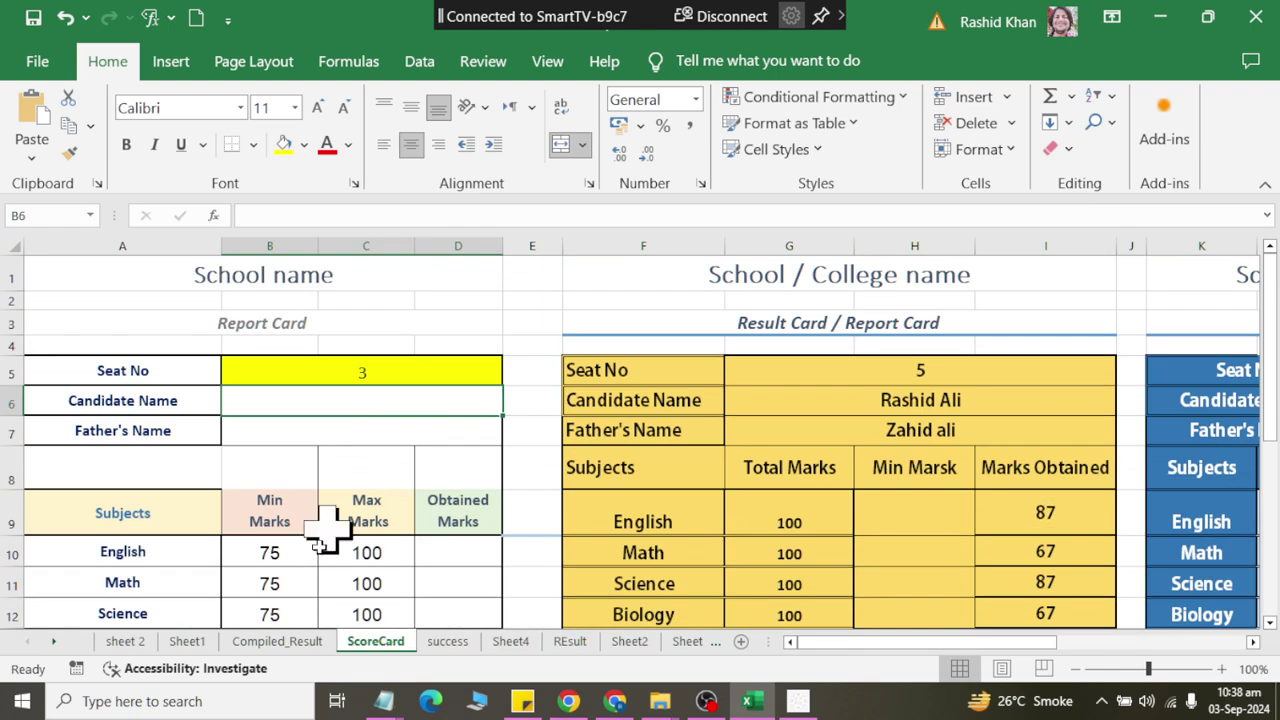
Step: Change ScoreCard's Seat No to 1 and return to Compiled_Result
click(280, 643)
click(375, 641)
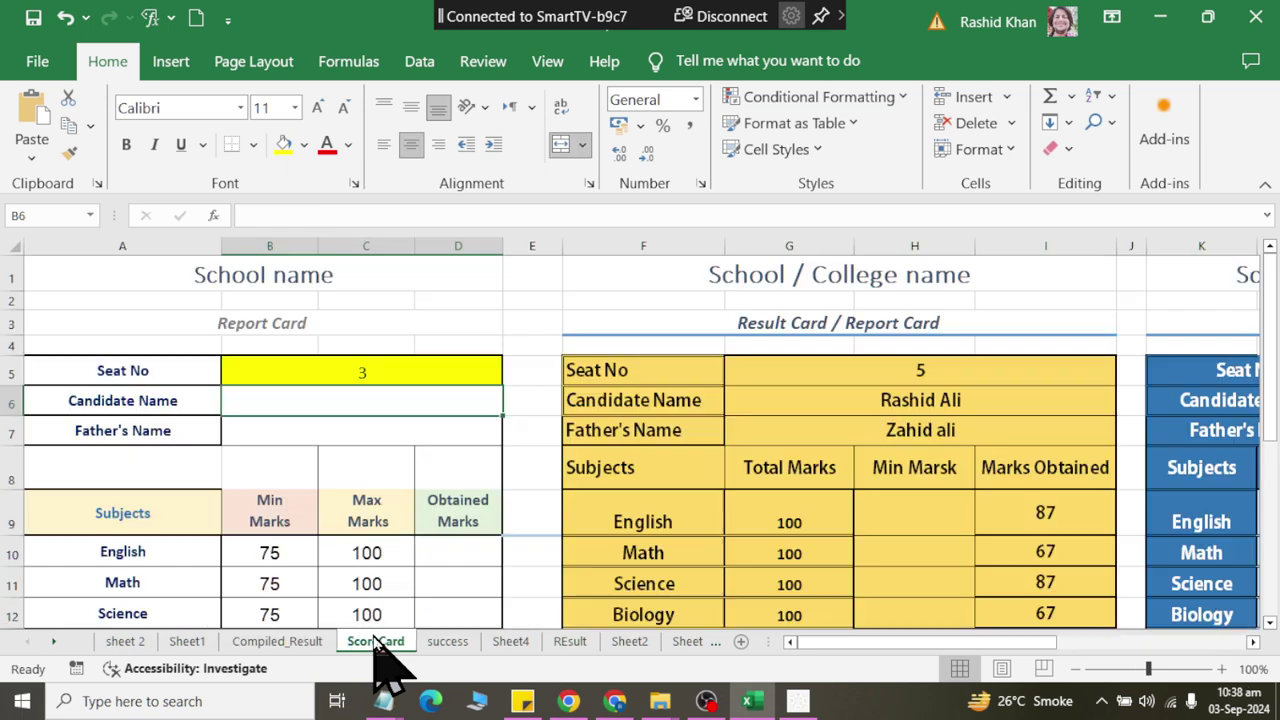
click(375, 370)
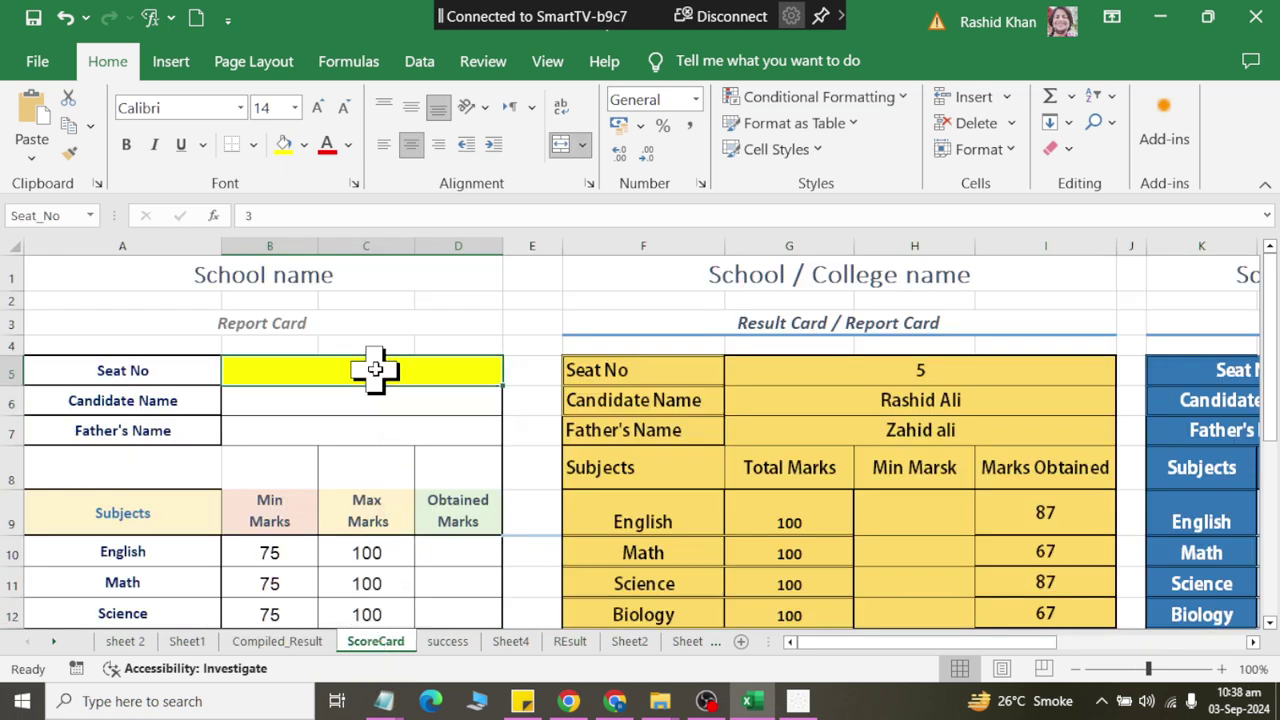
text(1)
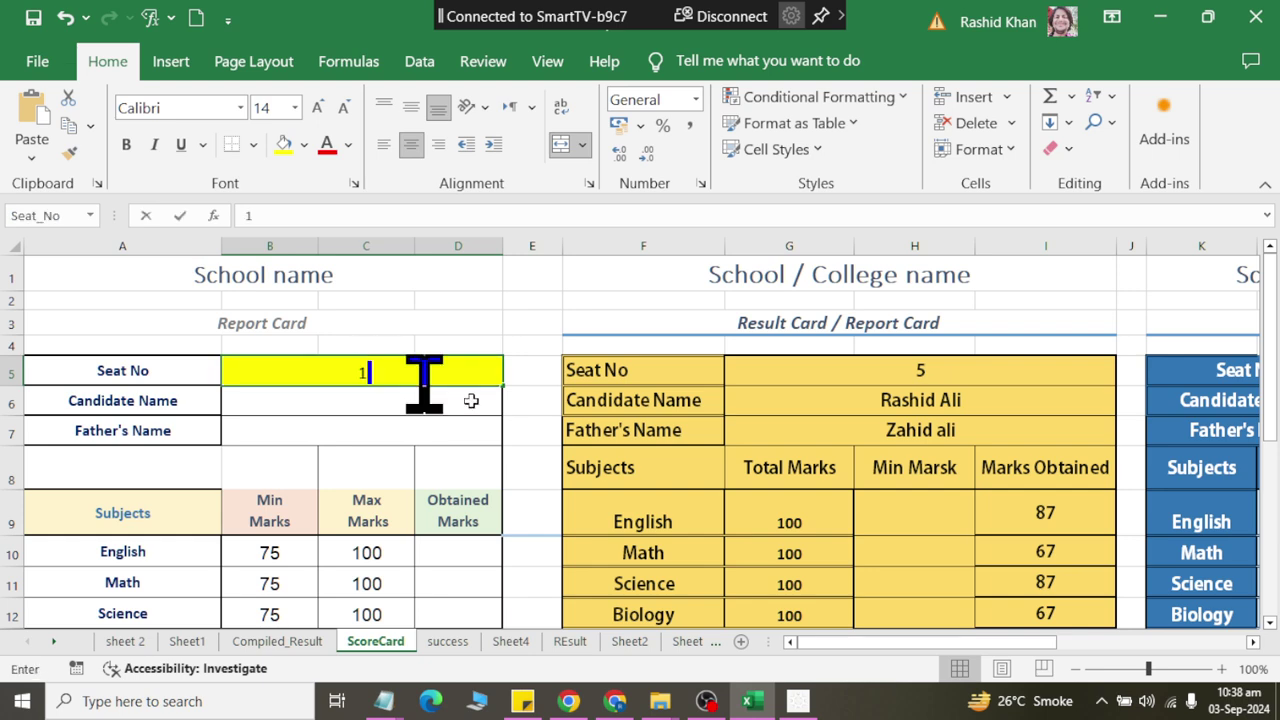
key(Return)
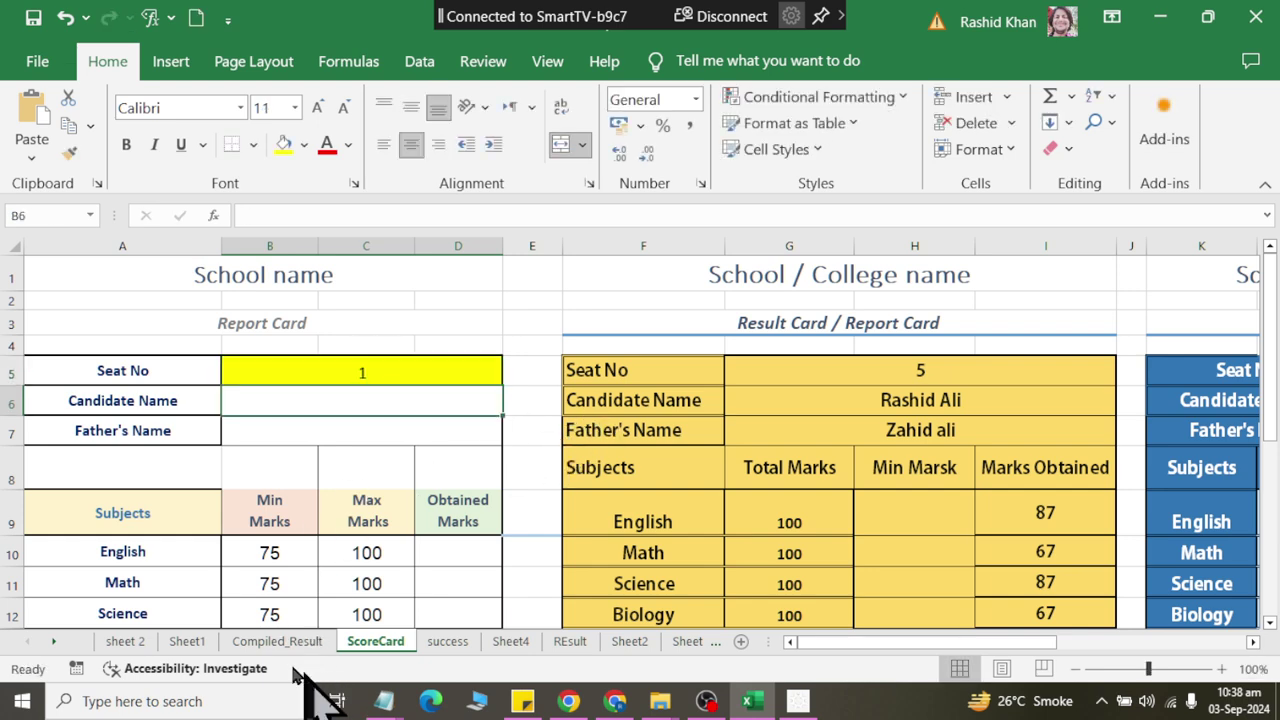
click(280, 641)
Step: Inspect the Compiled_Result student rows and ScoreCard's Seat No and name cells
scroll(297, 615, up, 1)
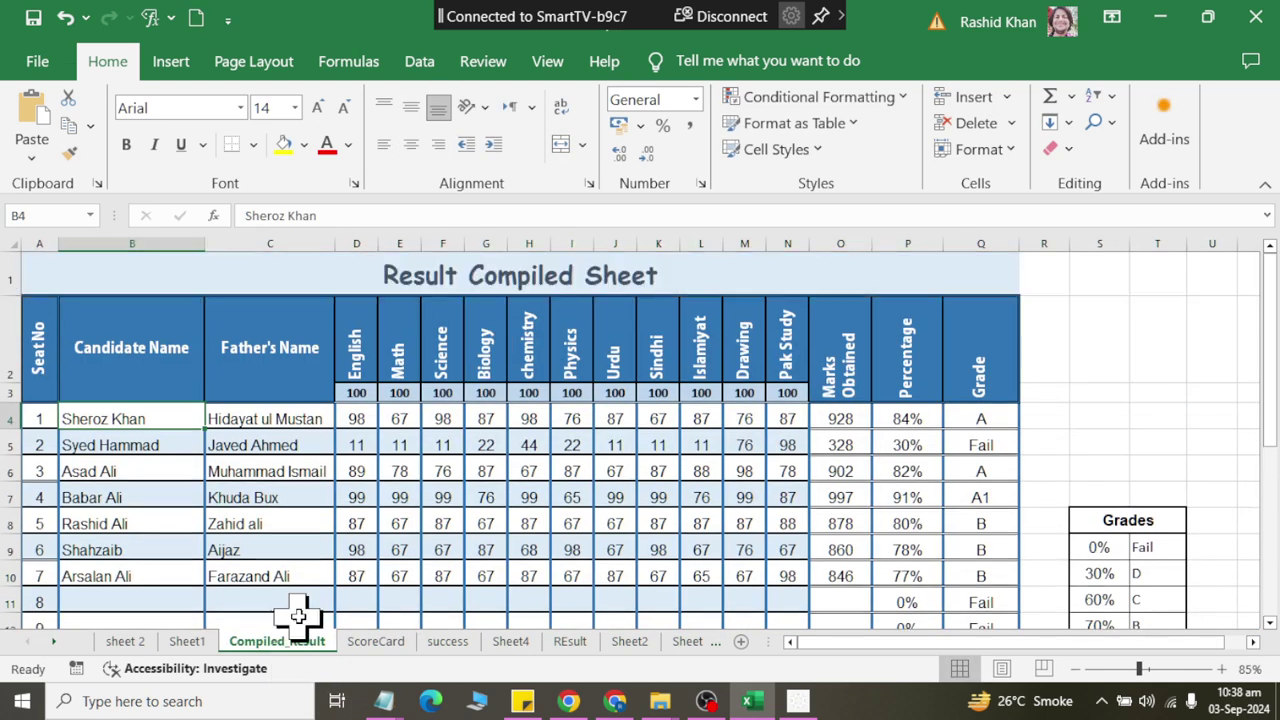
mouse_move(160, 425)
mouse_down()
mouse_move(272, 592)
mouse_move(975, 600)
mouse_up()
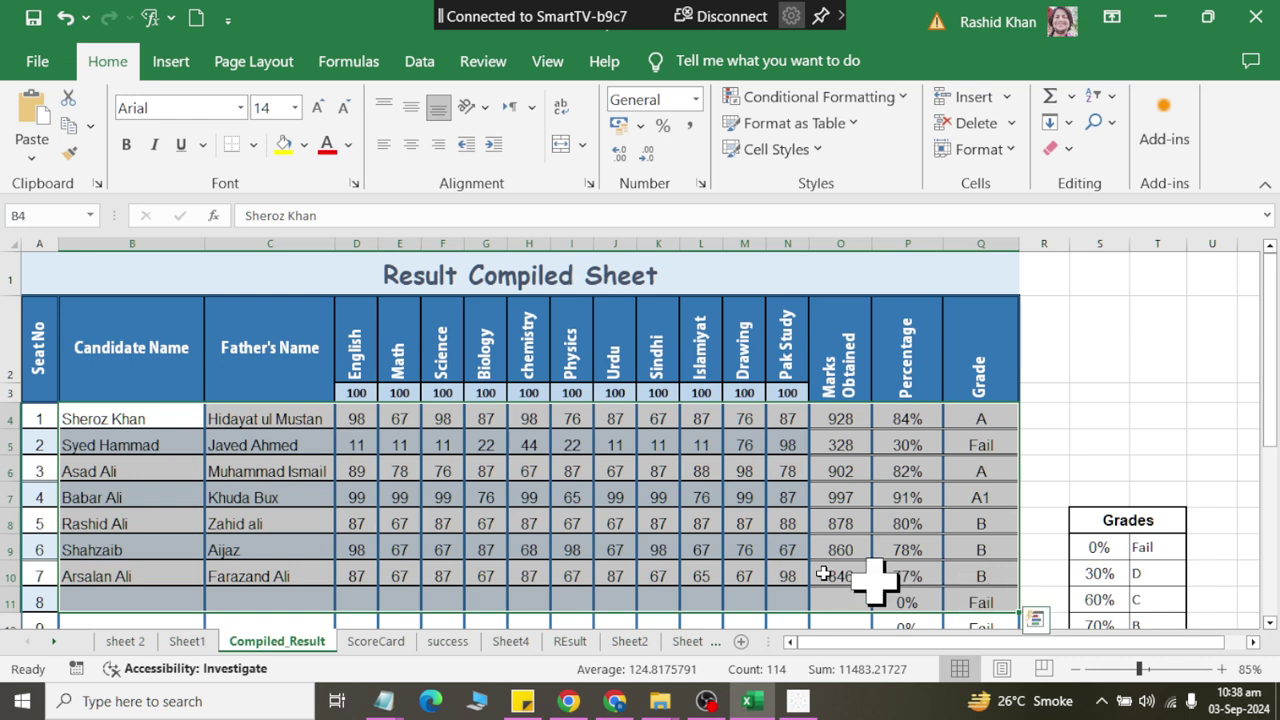
click(117, 425)
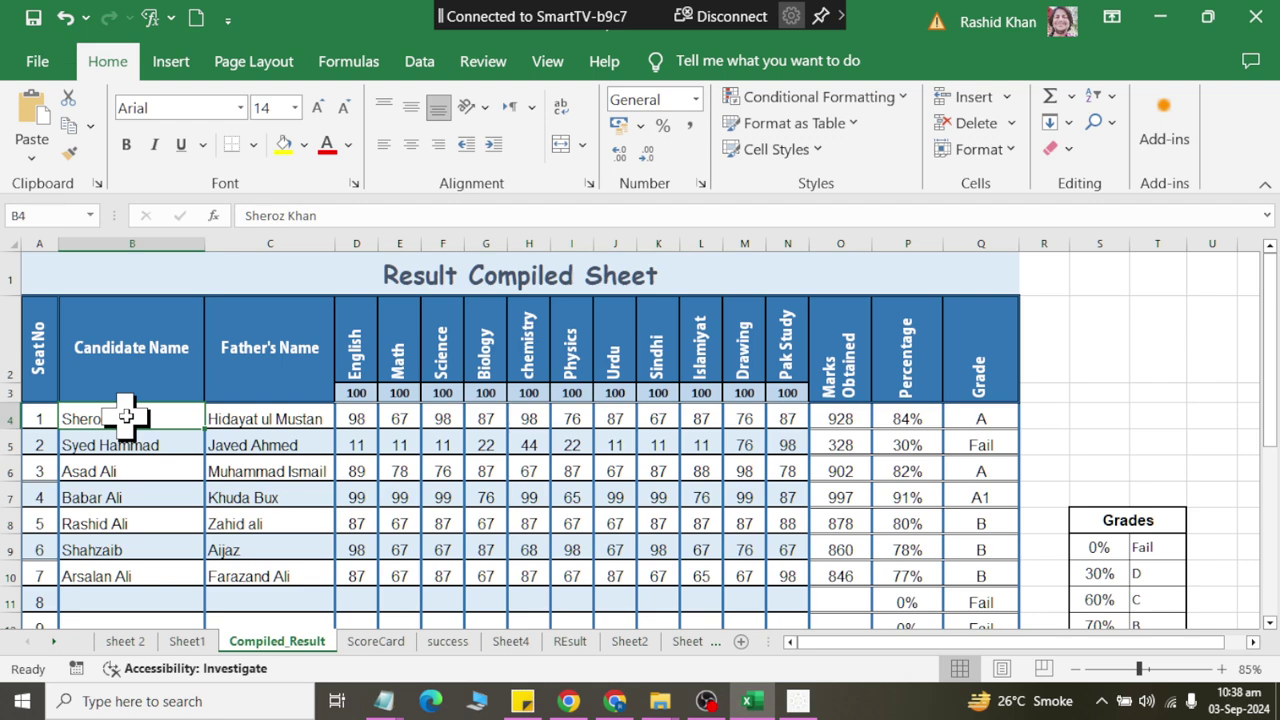
click(40, 420)
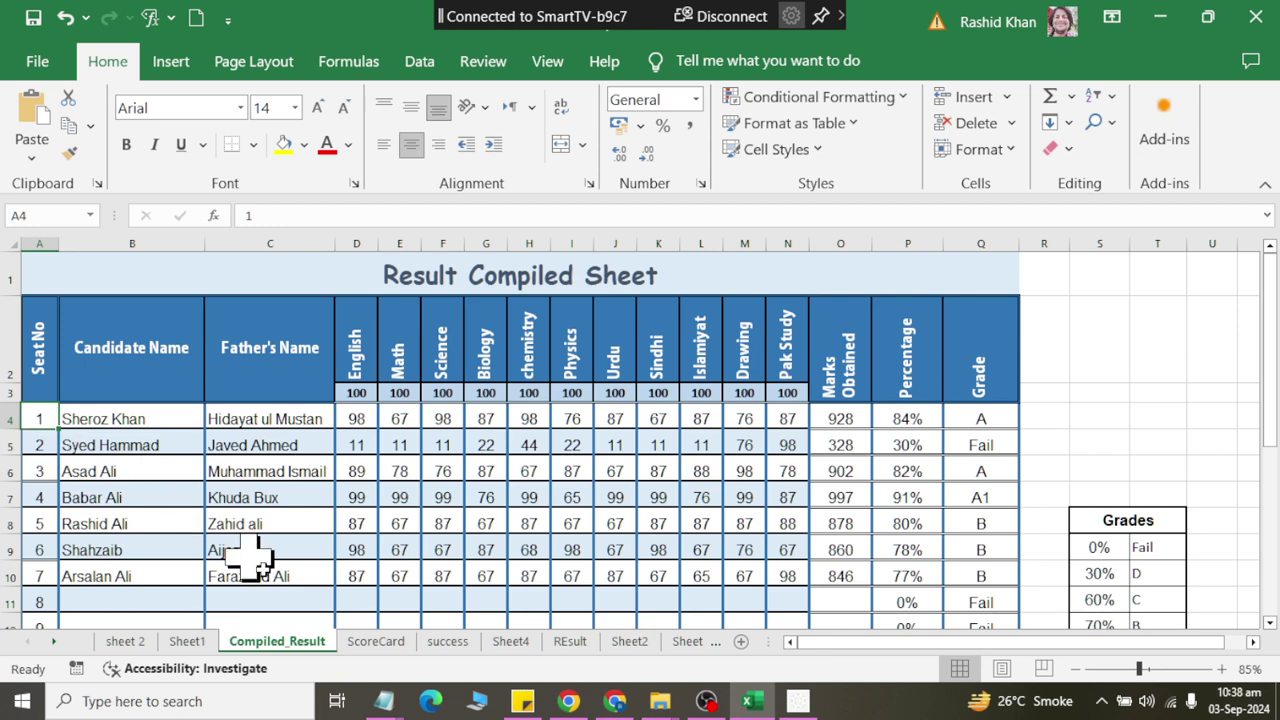
click(352, 645)
click(288, 370)
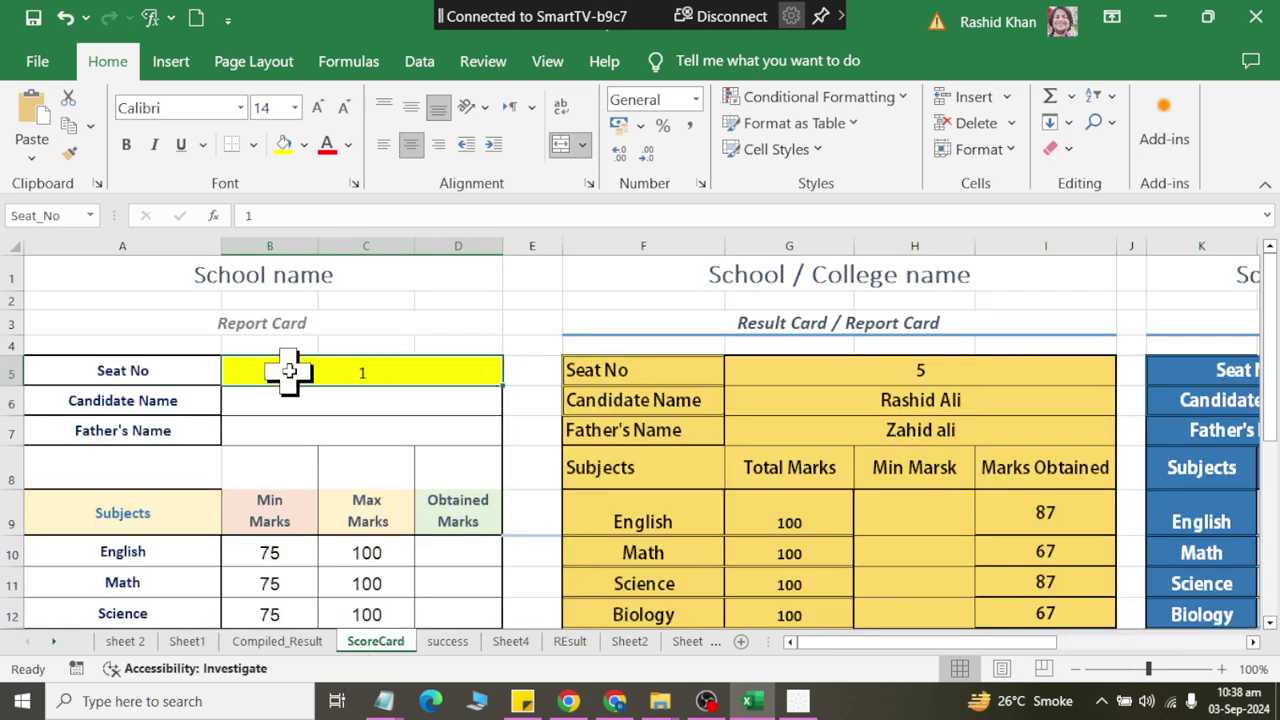
click(294, 400)
click(309, 425)
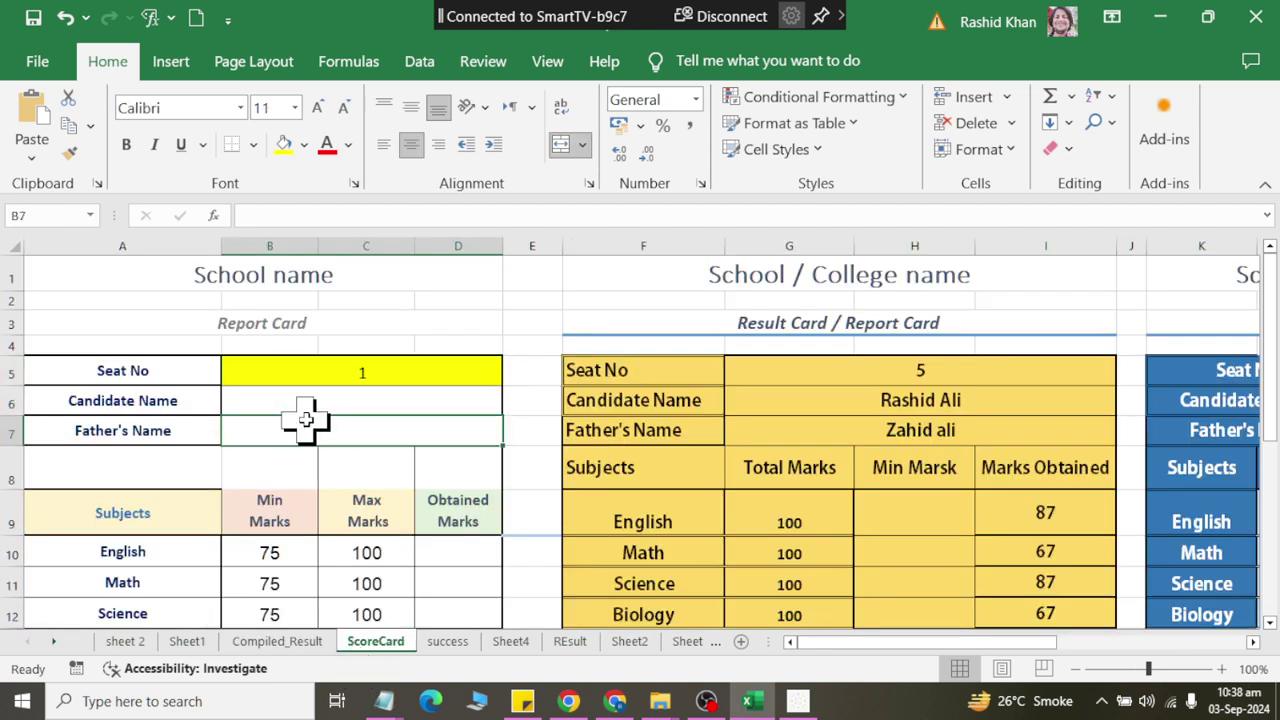
Step: Apply All Borders and Outside Borders to the A9:D9 subject header row
drag(443, 515, 20, 510)
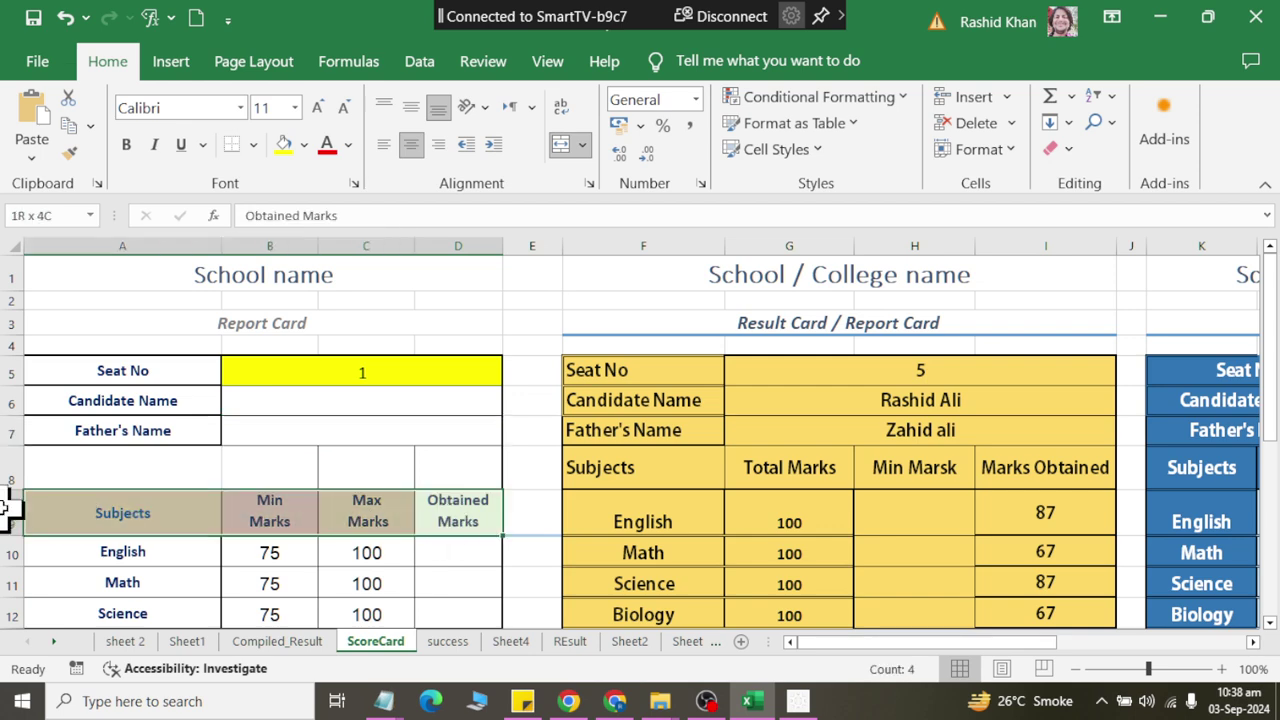
click(254, 144)
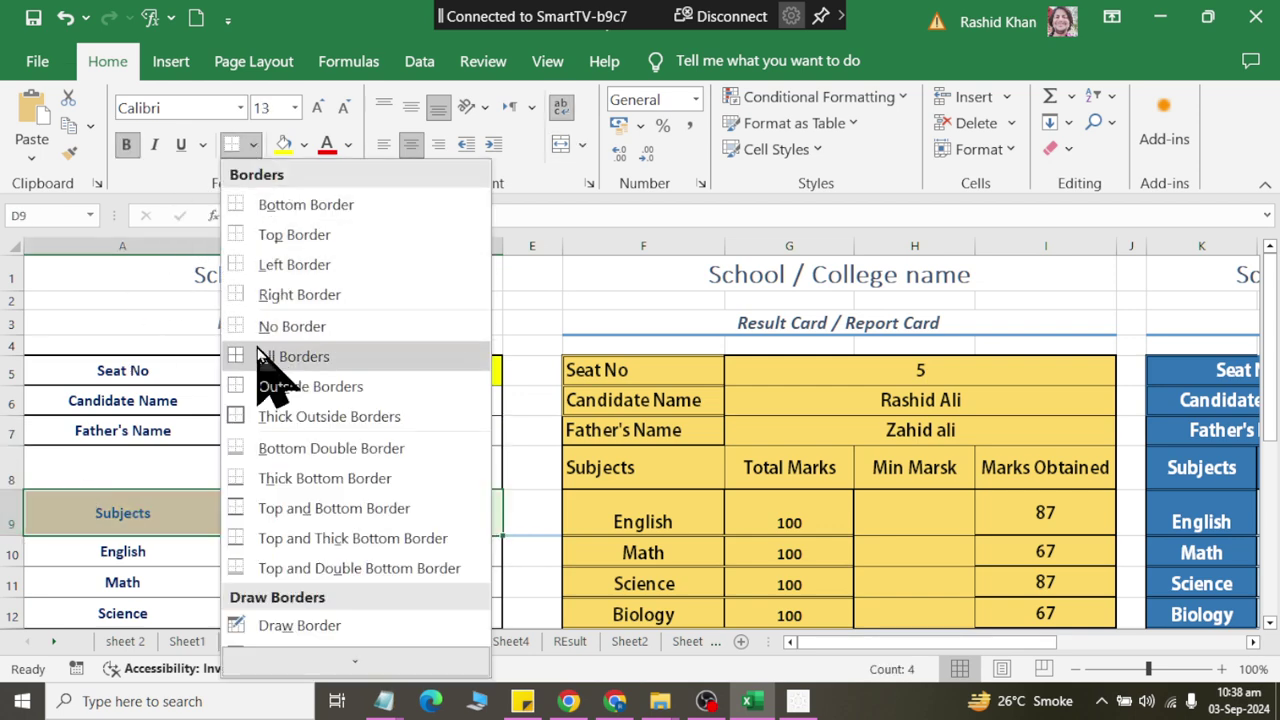
click(265, 352)
click(256, 148)
click(265, 385)
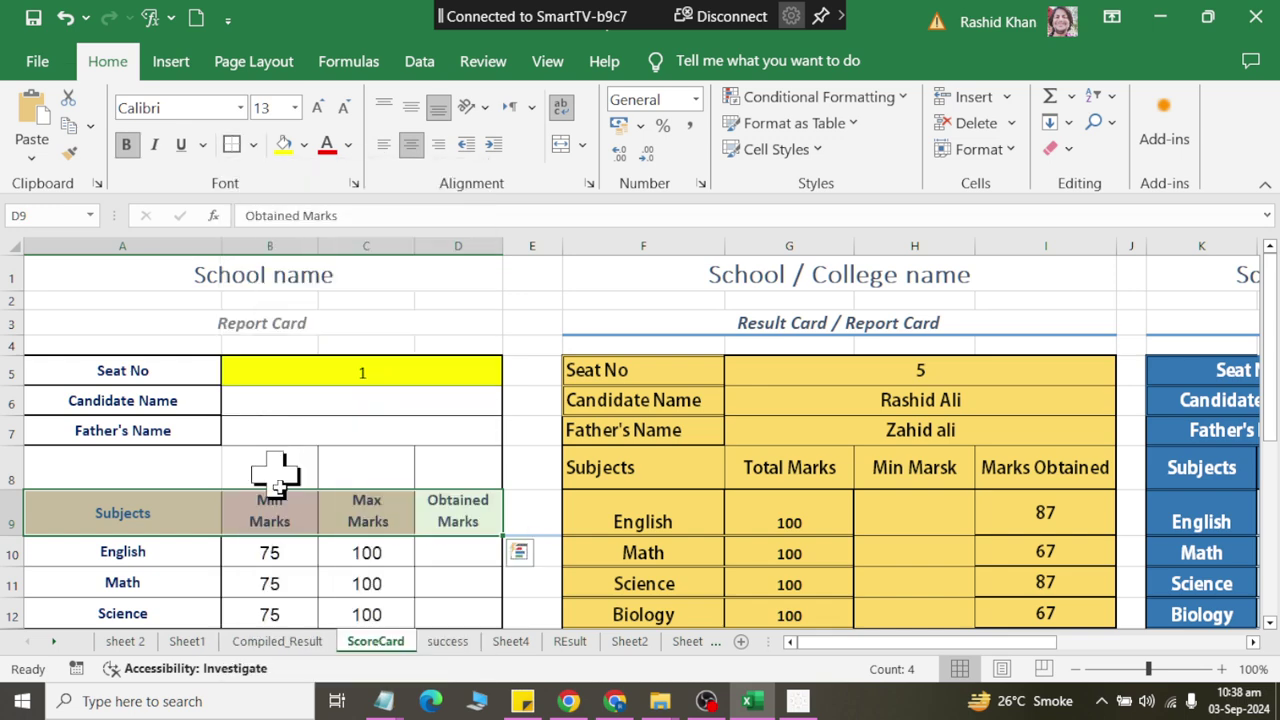
click(440, 552)
click(318, 645)
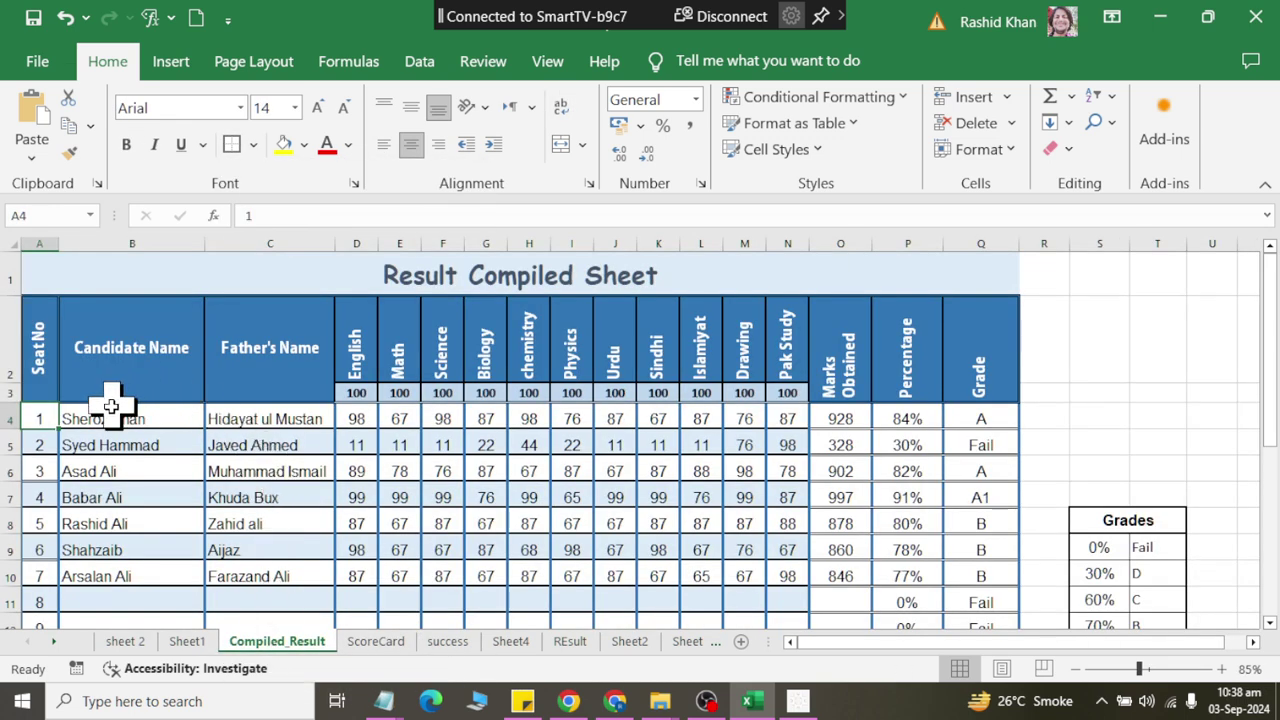
Step: Name the Compiled_Result range A4:Q23 'sdata' as a workbook-level name
drag(112, 420, 133, 592)
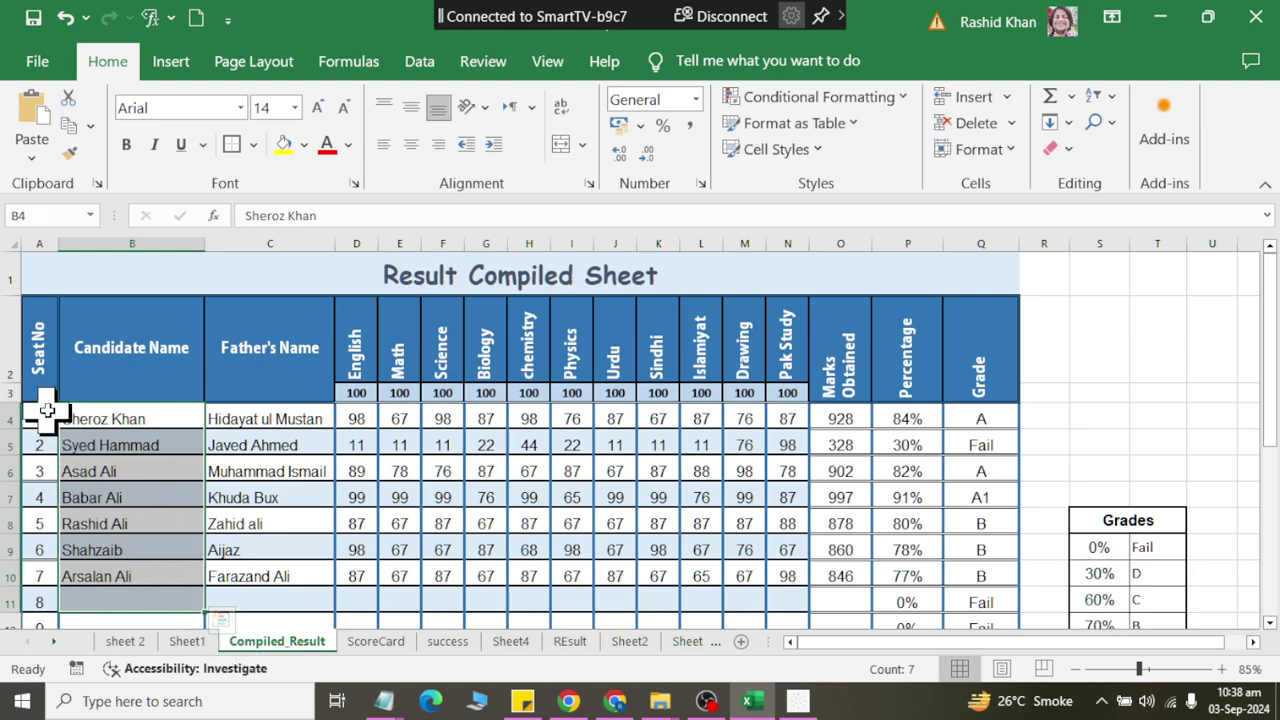
drag(38, 418, 992, 610)
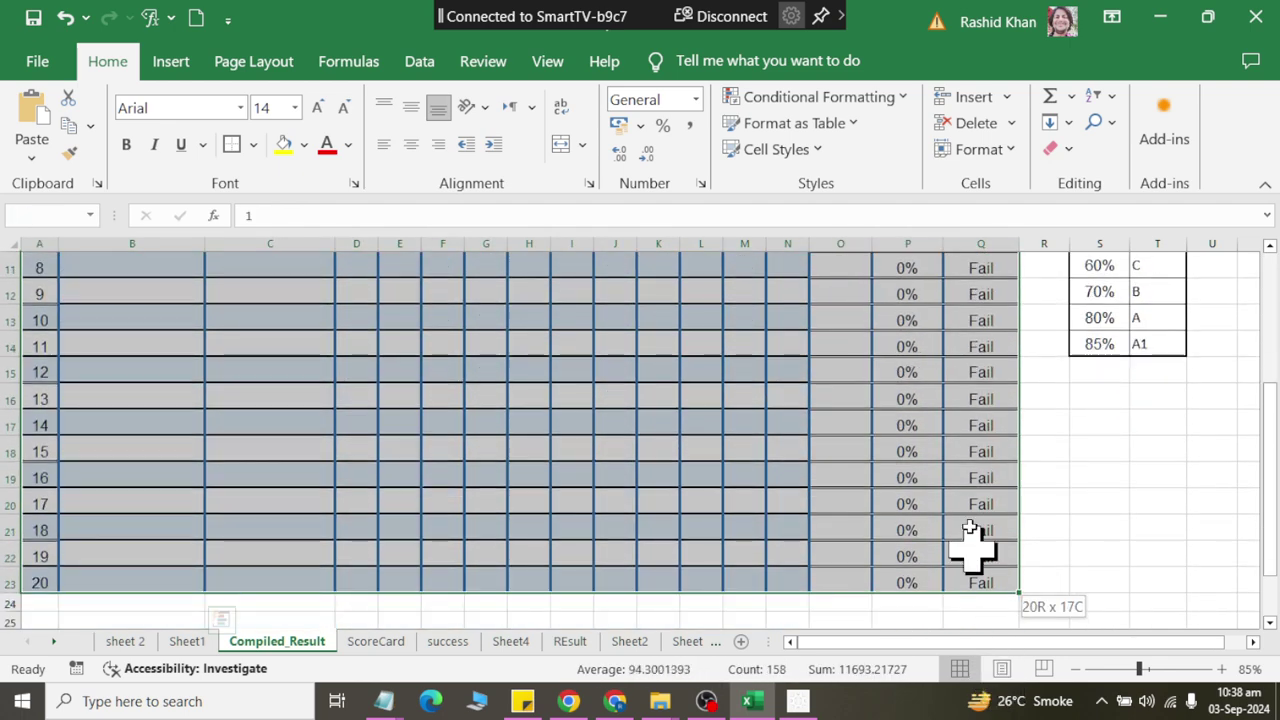
mouse_move(992, 610)
mouse_down()
mouse_move(929, 233)
mouse_move(975, 712)
mouse_move(957, 583)
mouse_up()
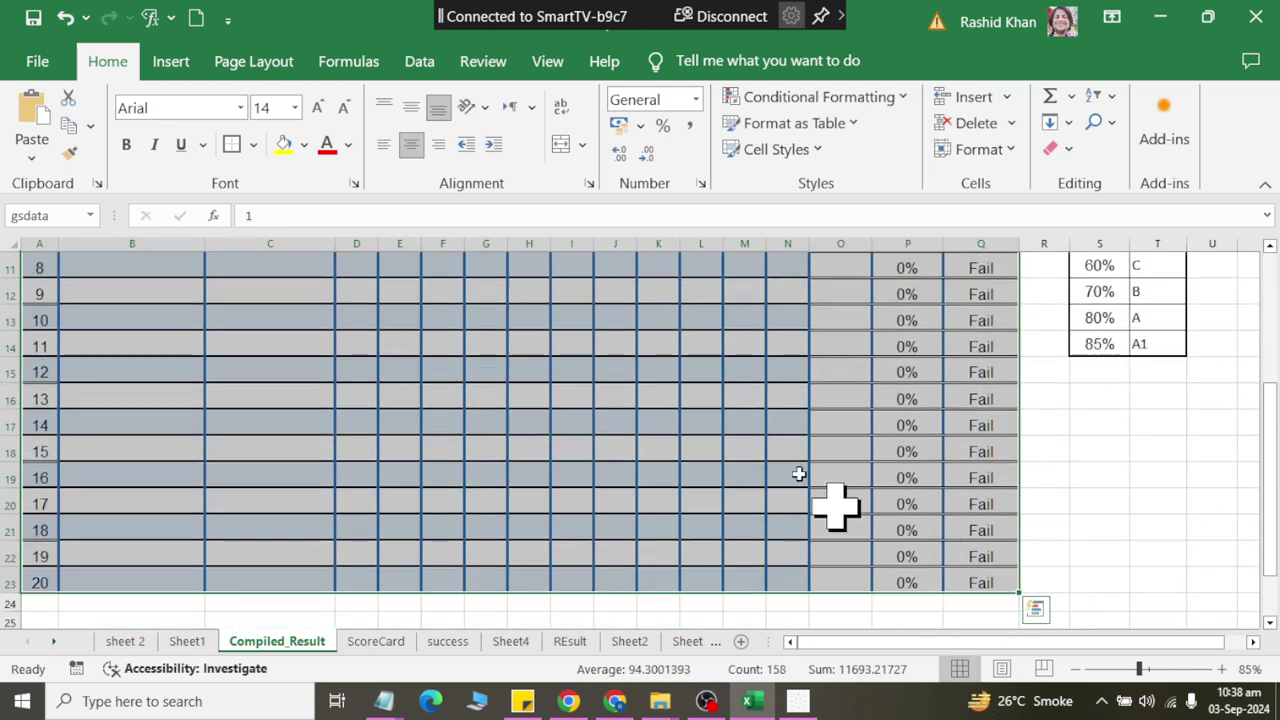
click(349, 66)
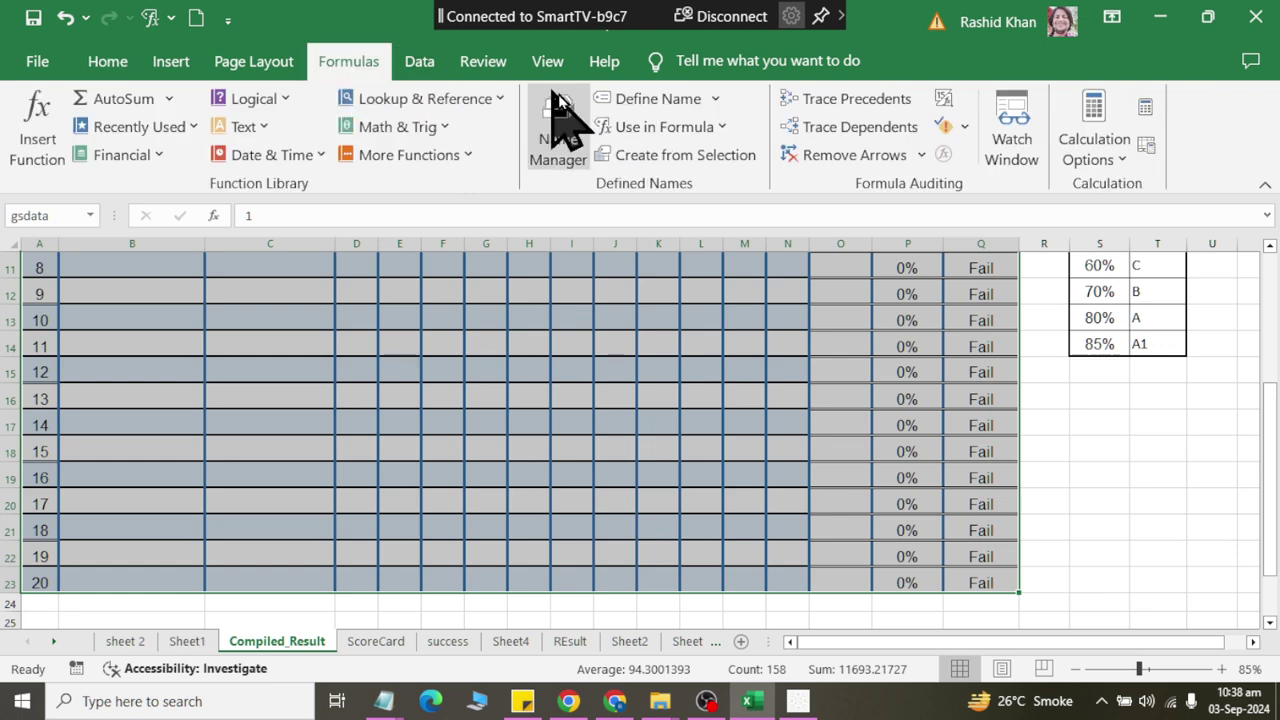
click(635, 104)
text(s)
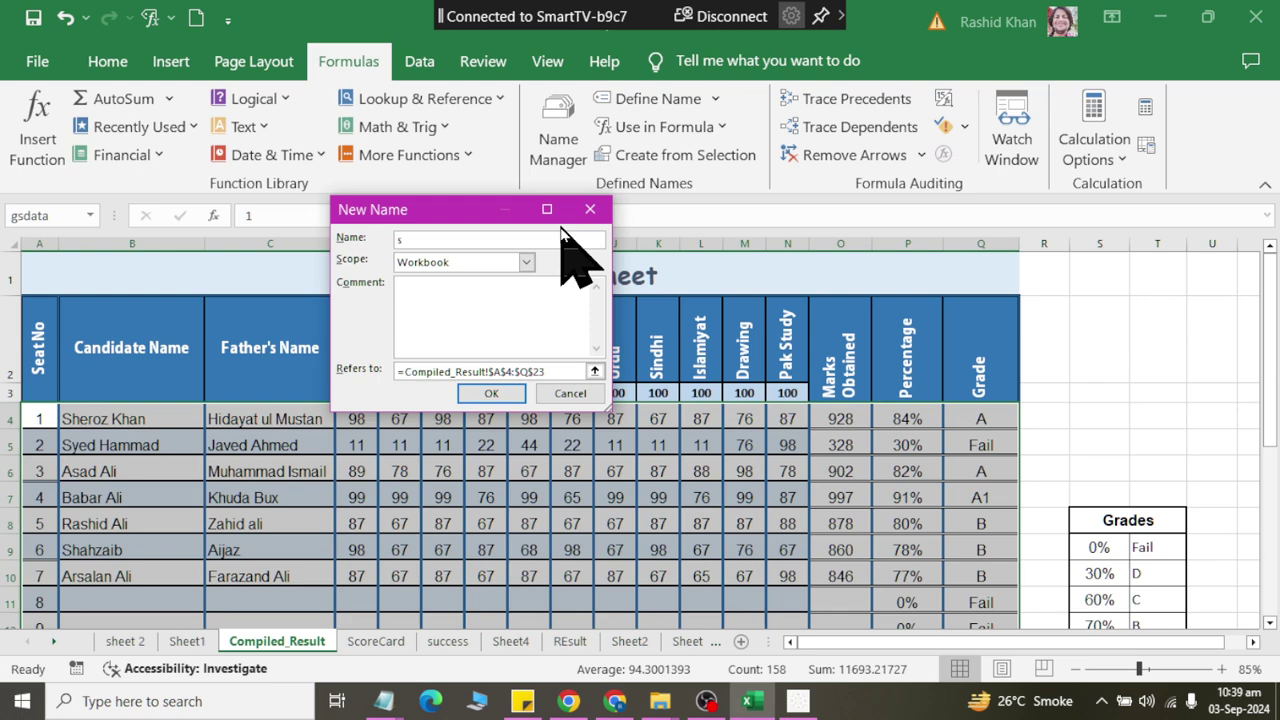
text(data)
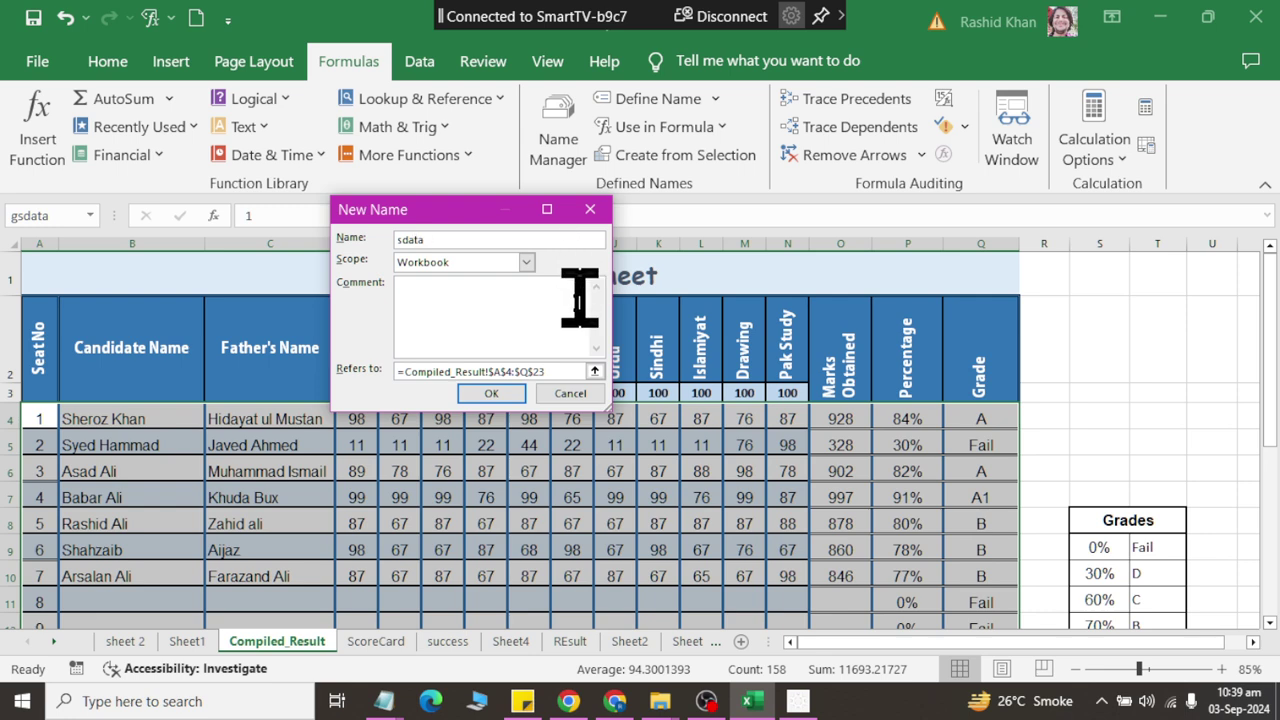
click(491, 395)
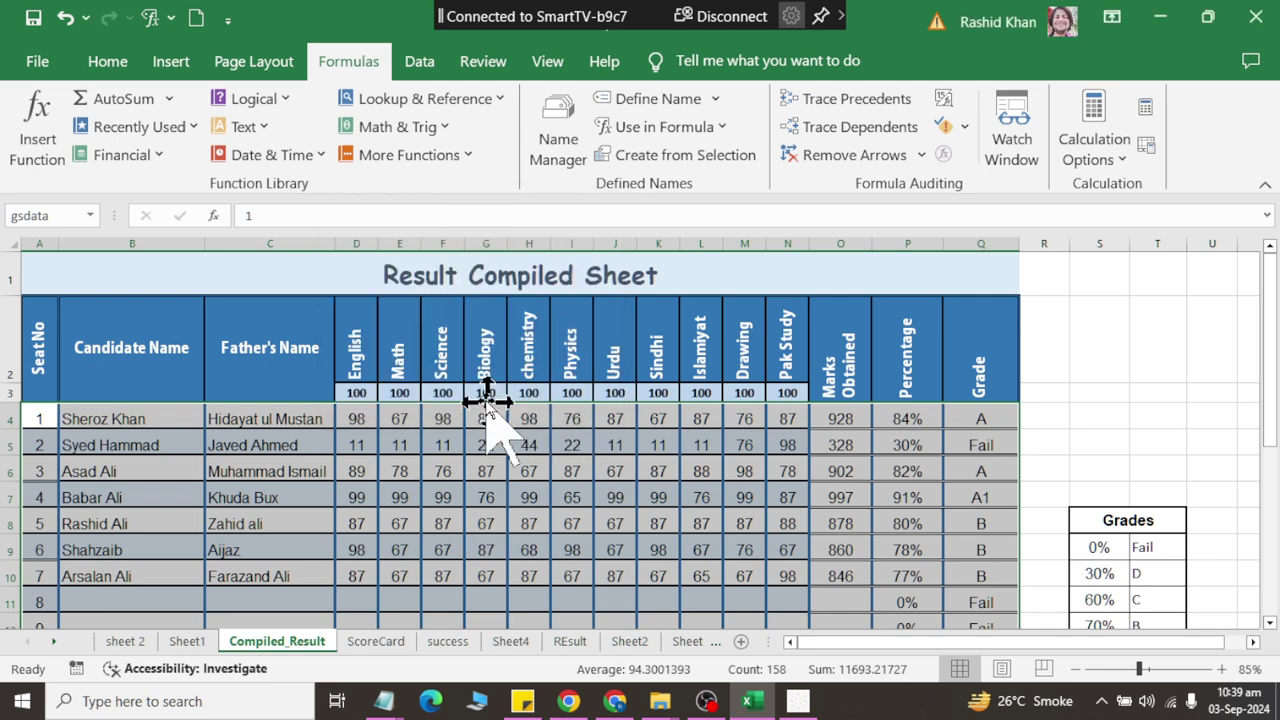
click(385, 643)
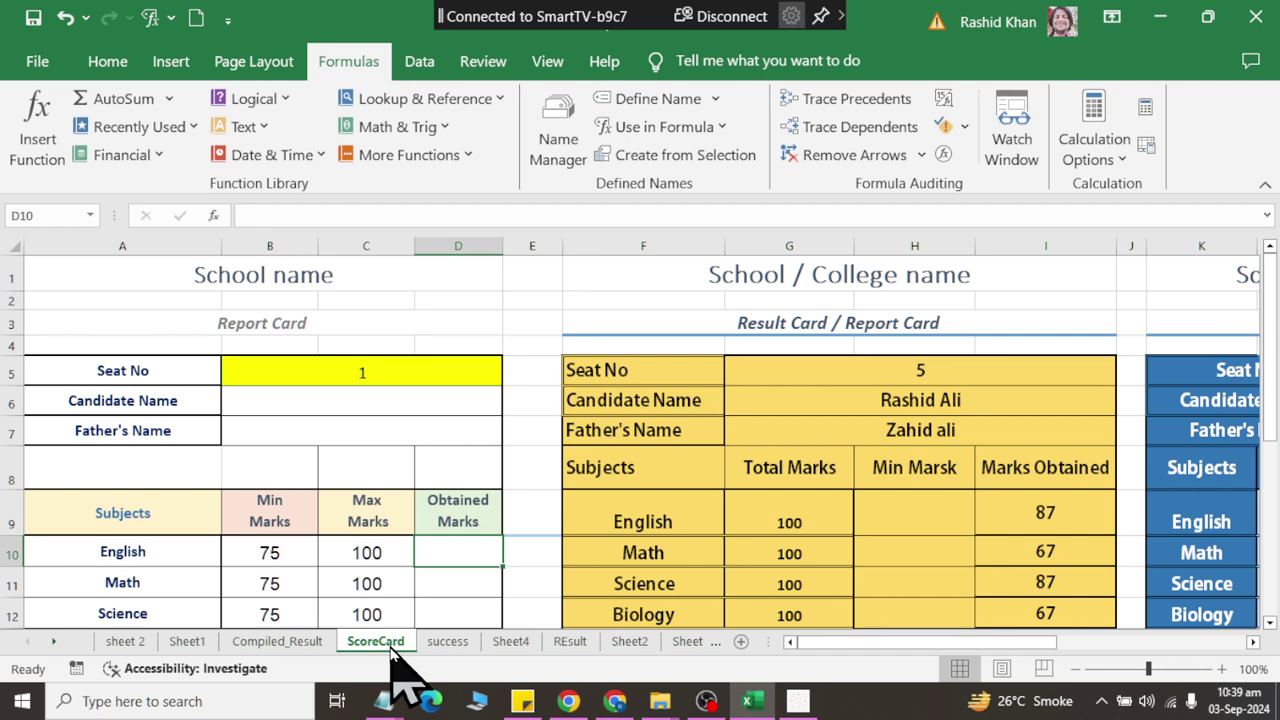
Step: Open Define Name on seat cell B5 and cancel, keeping its existing Seat_No name
click(386, 410)
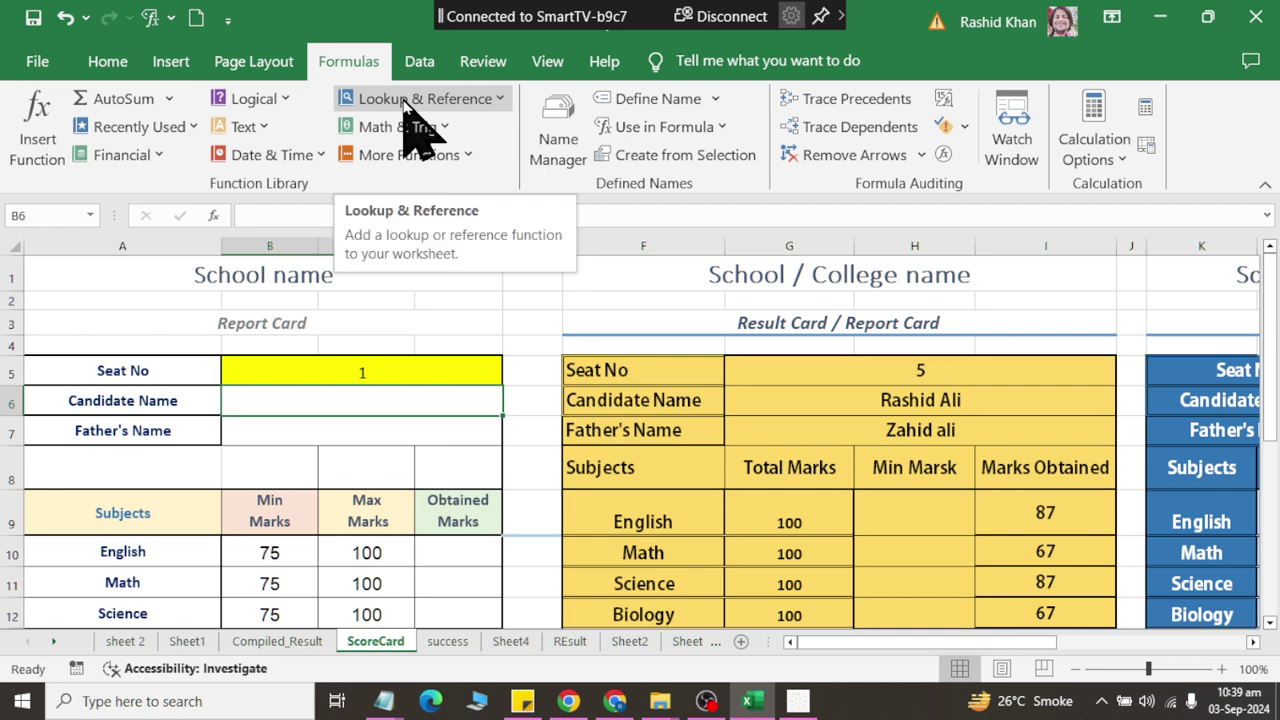
click(326, 372)
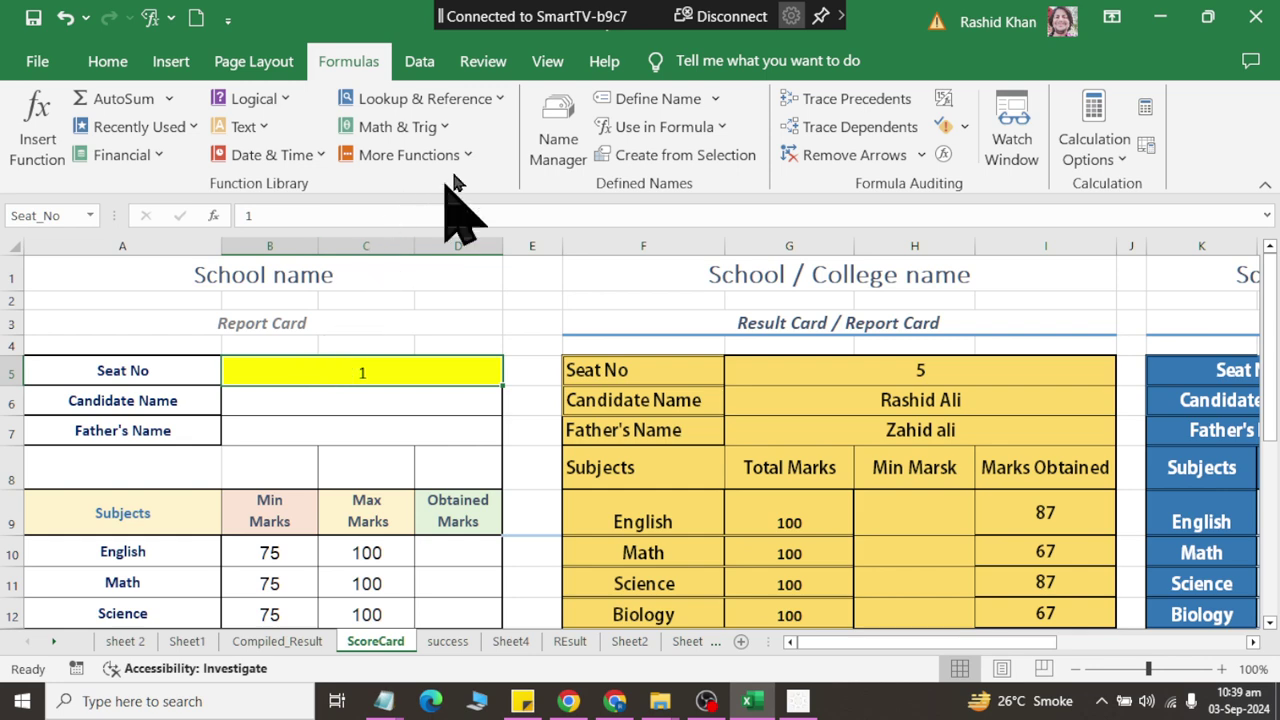
click(608, 100)
text(ssno)
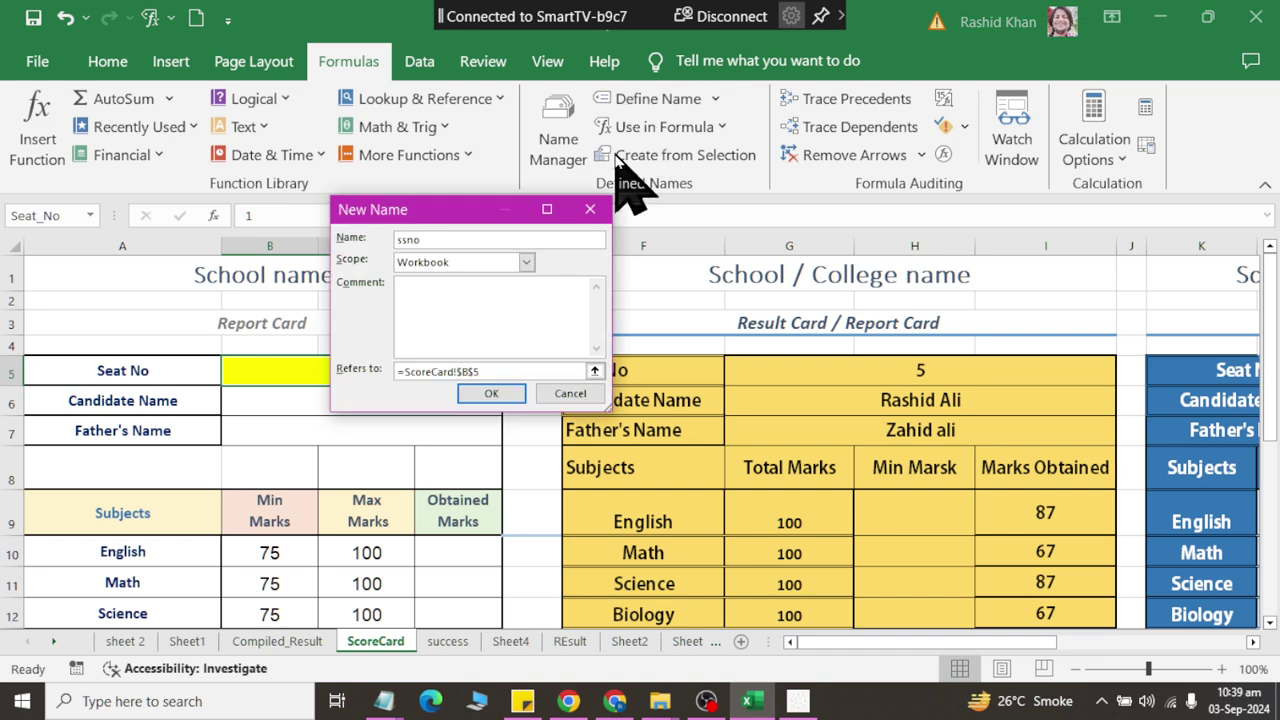
key(Return)
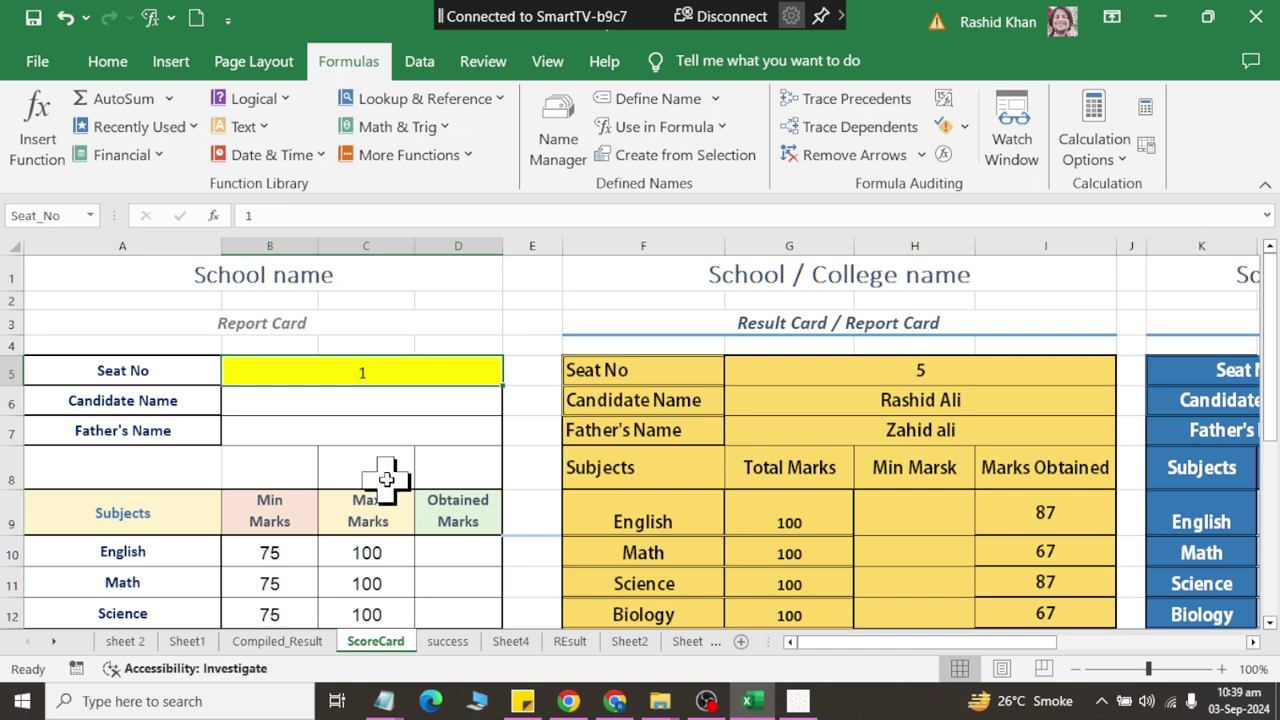
click(280, 641)
Step: Start a VLOOKUP formula from Lookup & Reference in Candidate Name cell B6
click(30, 420)
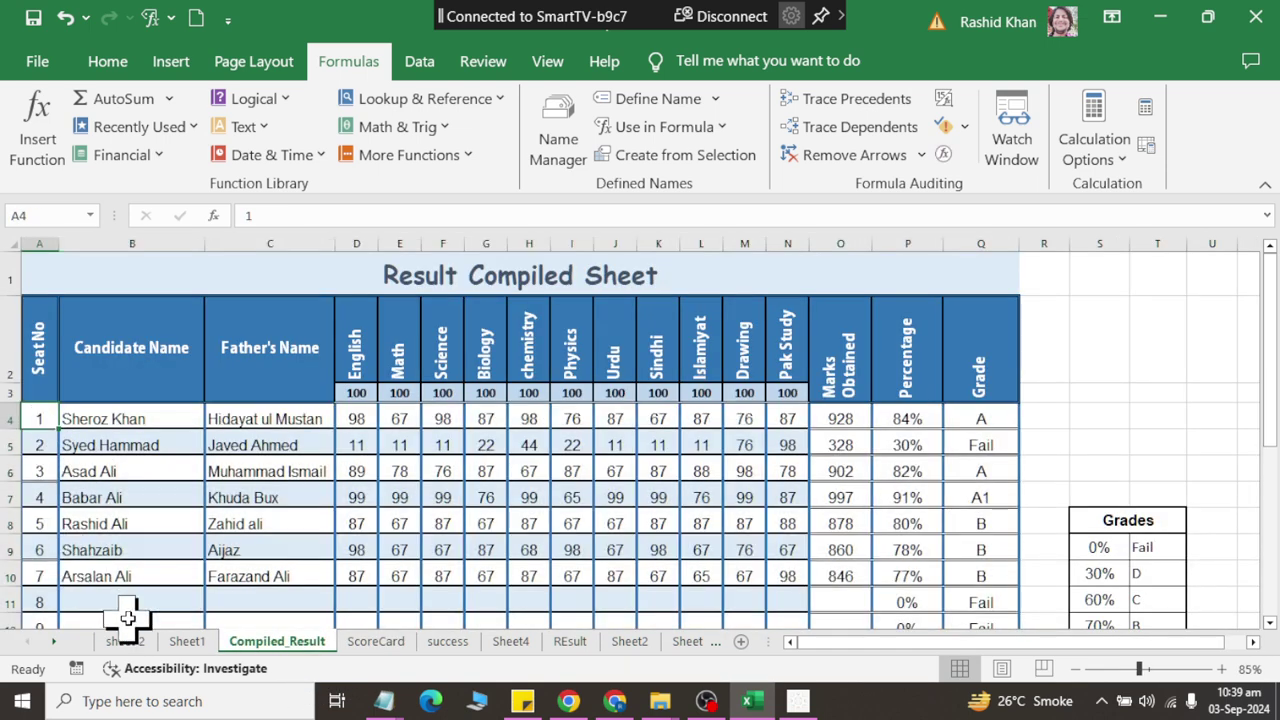
click(370, 641)
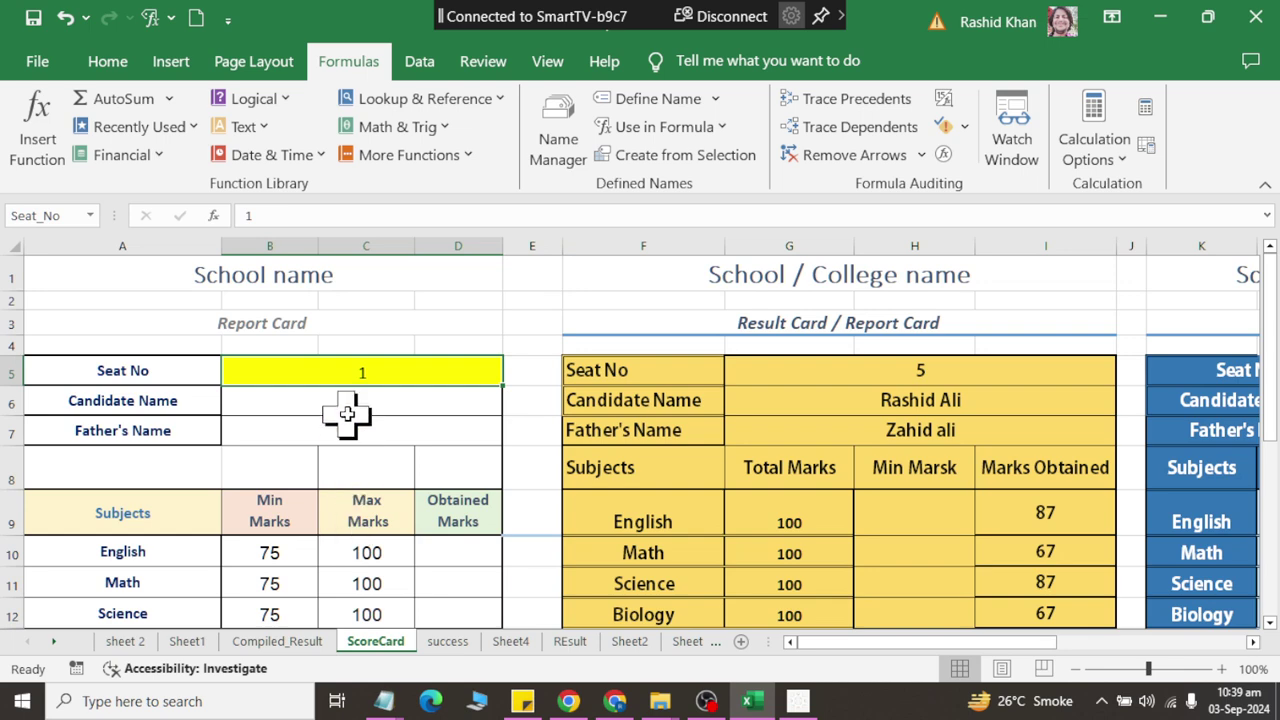
click(348, 412)
click(422, 100)
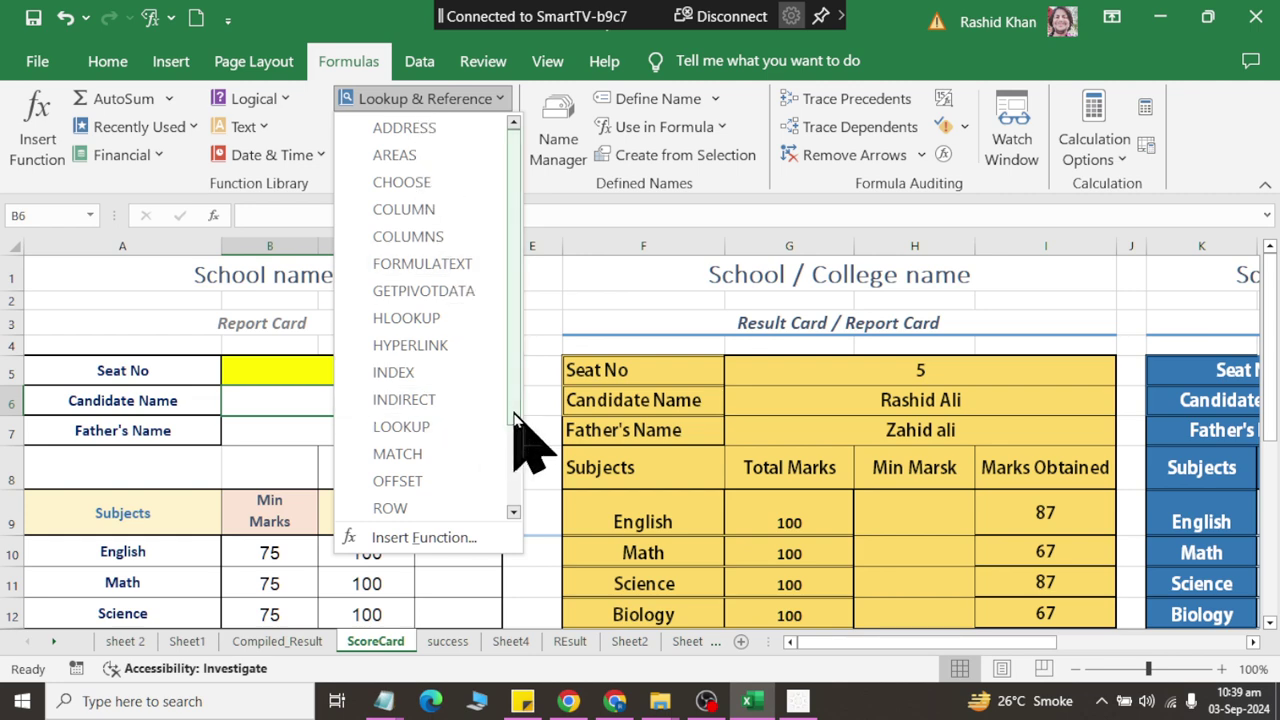
drag(516, 428, 514, 508)
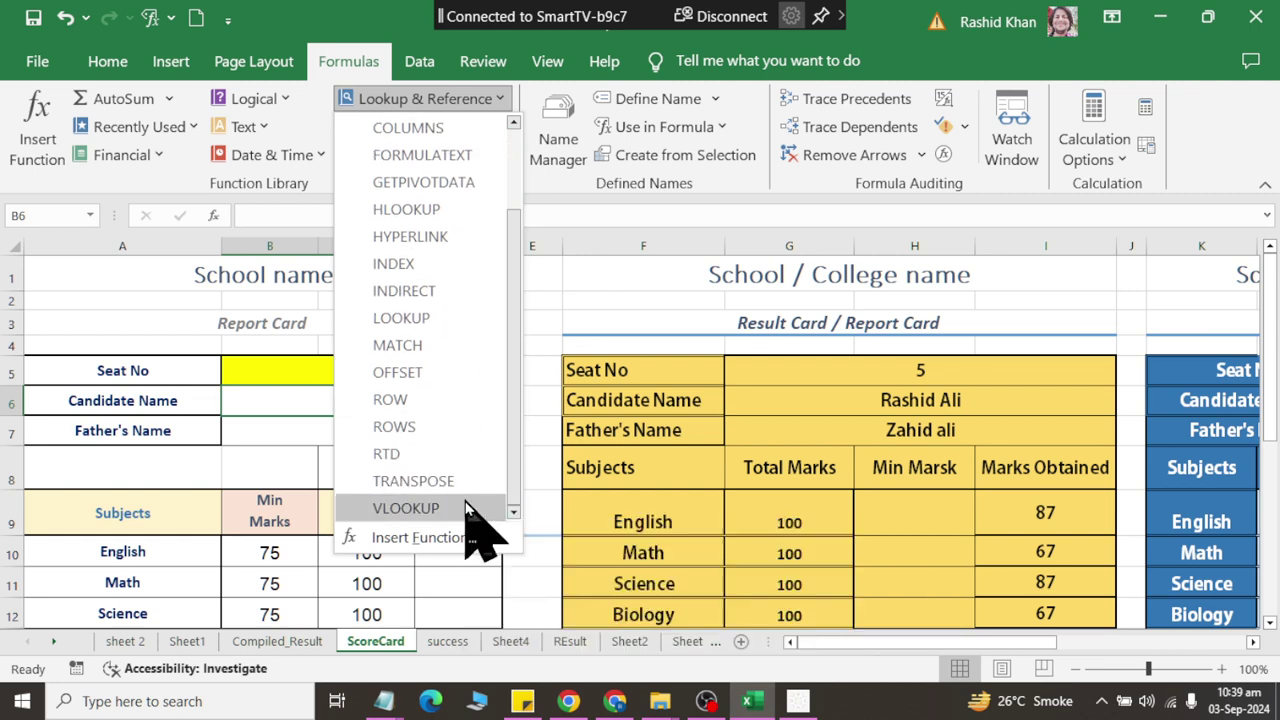
click(410, 508)
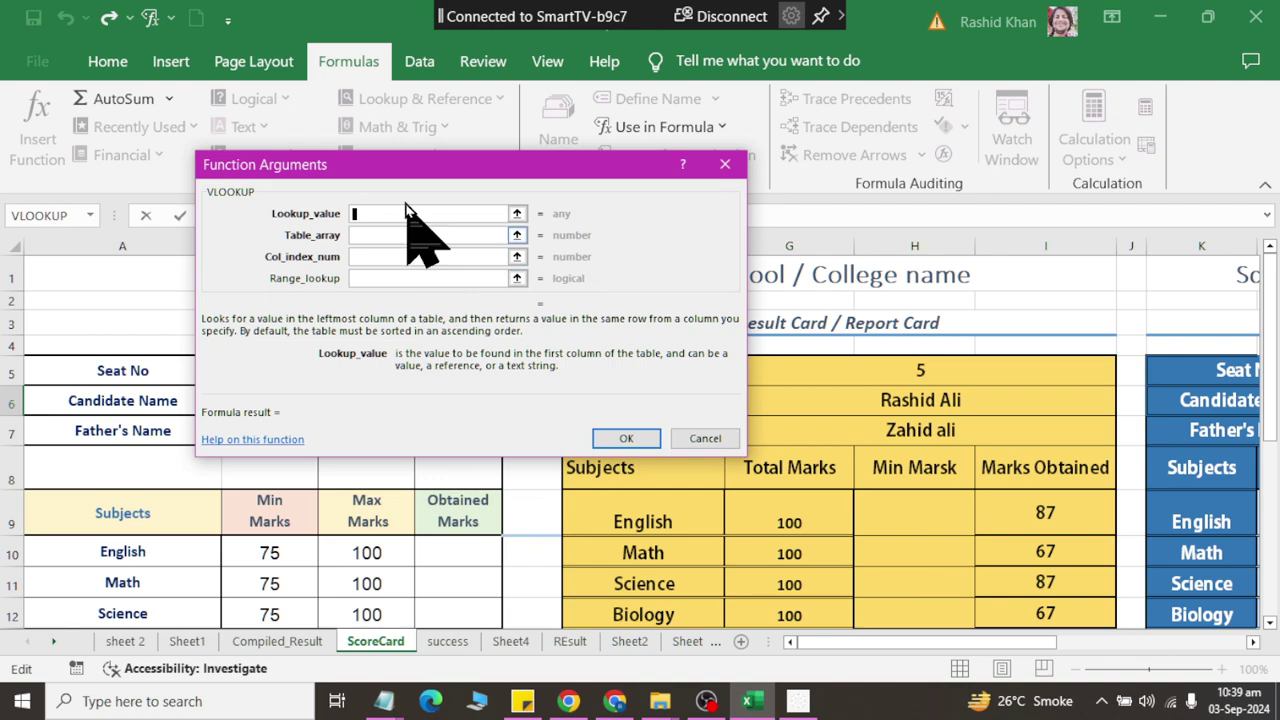
Step: Fill the VLOOKUP arguments Seat_No, sdata, 2 and 0, then confirm
drag(430, 165, 835, 32)
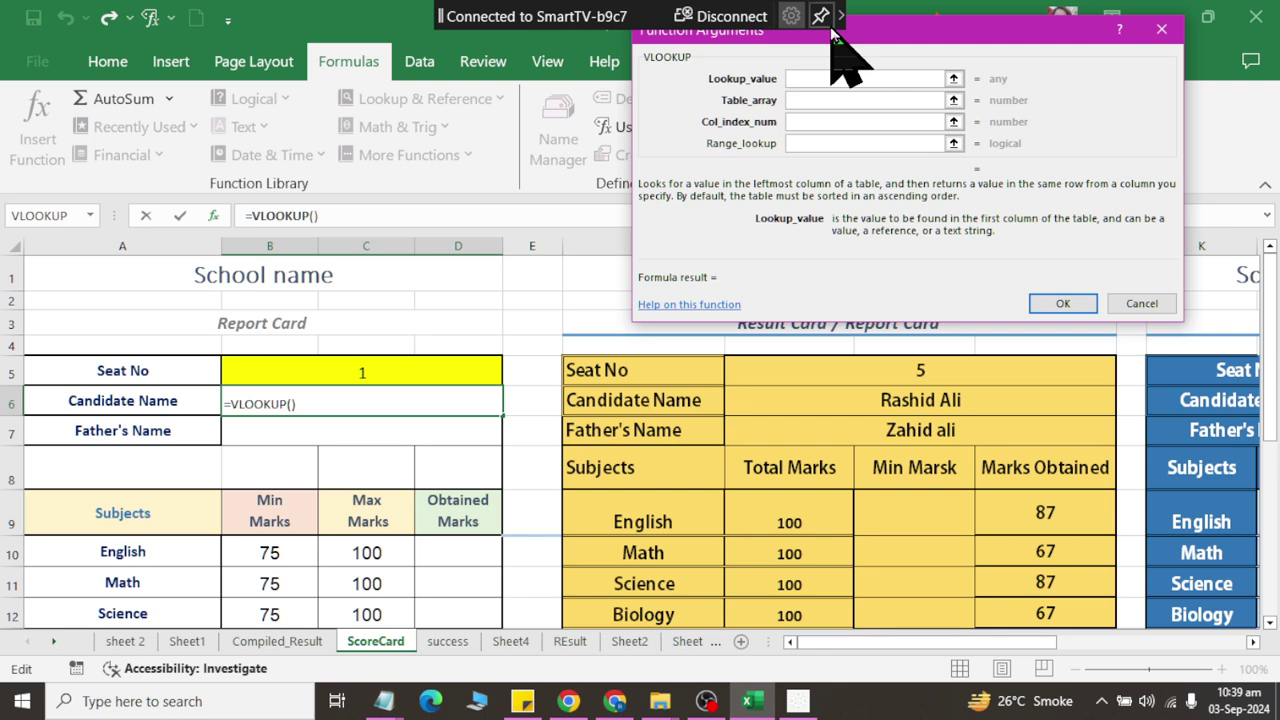
click(356, 377)
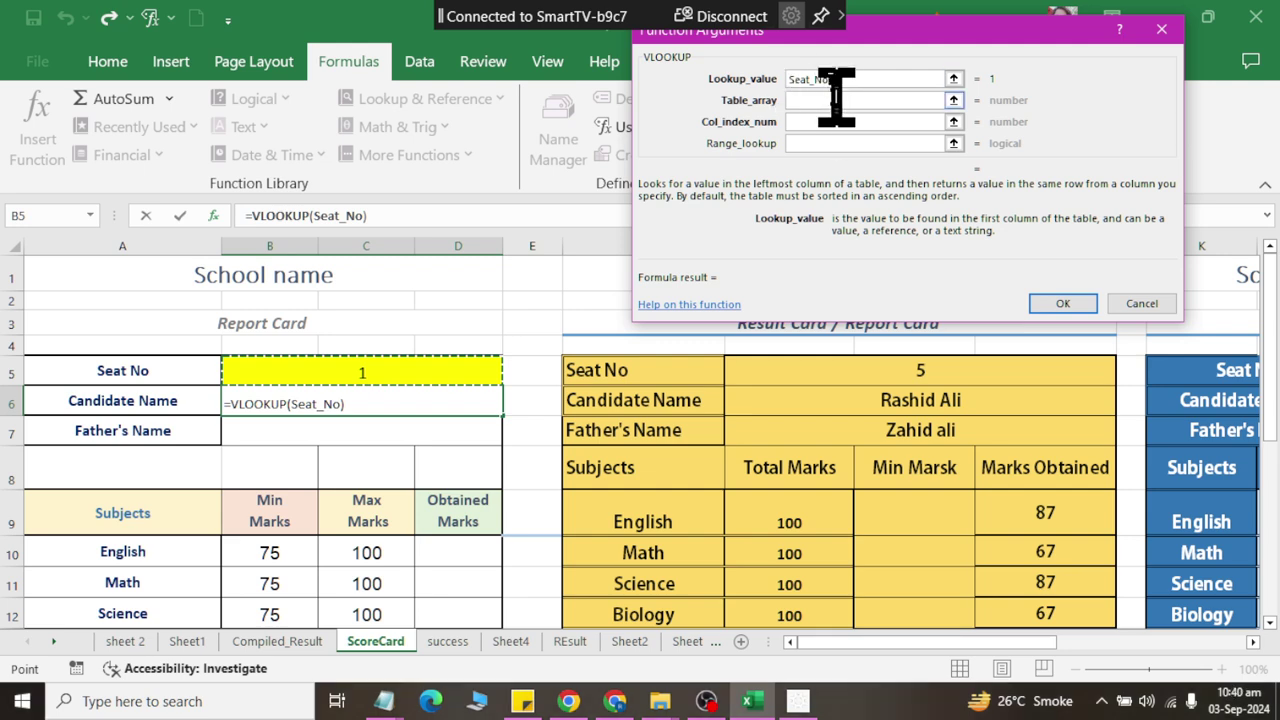
click(836, 99)
text(sdat)
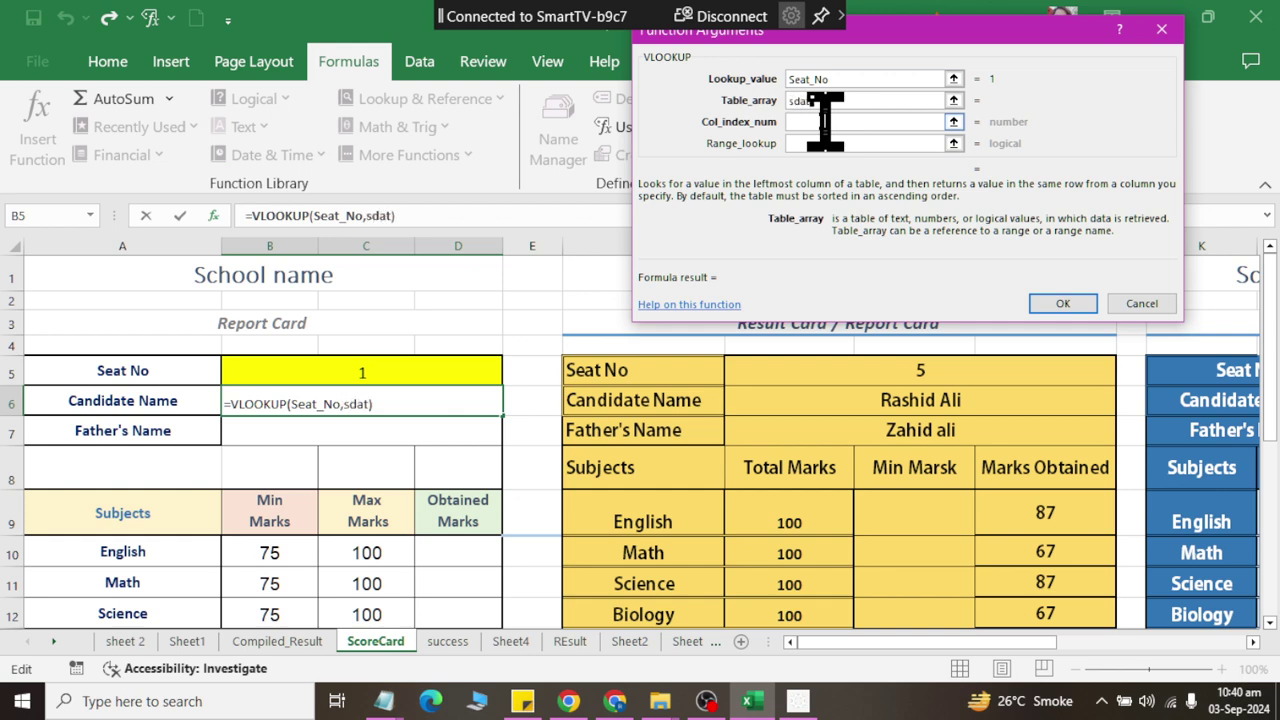
text(a)
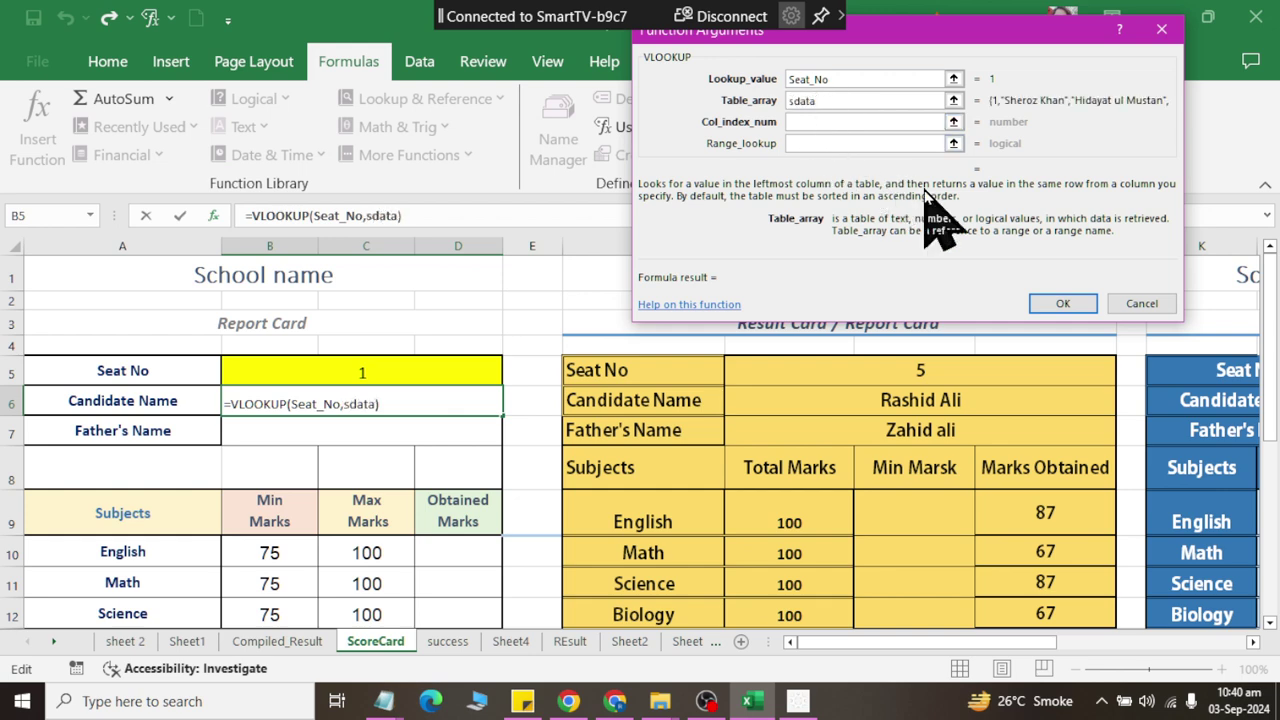
click(892, 79)
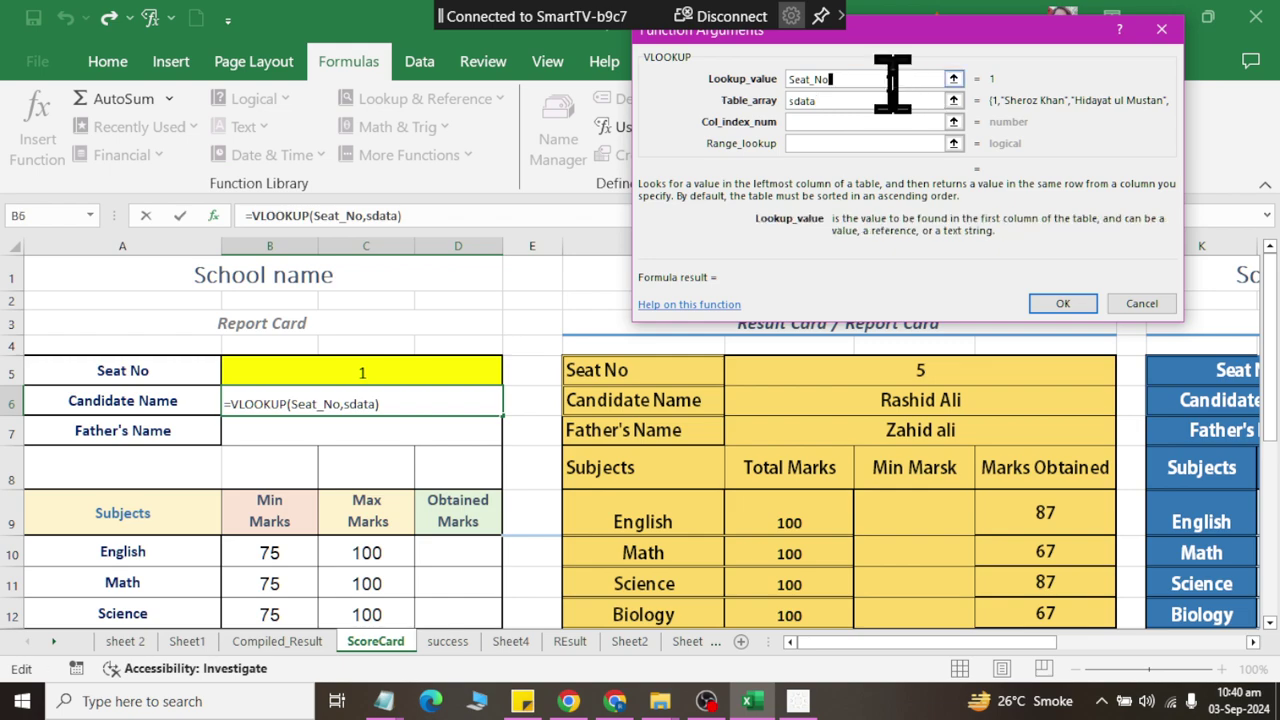
key(Tab)
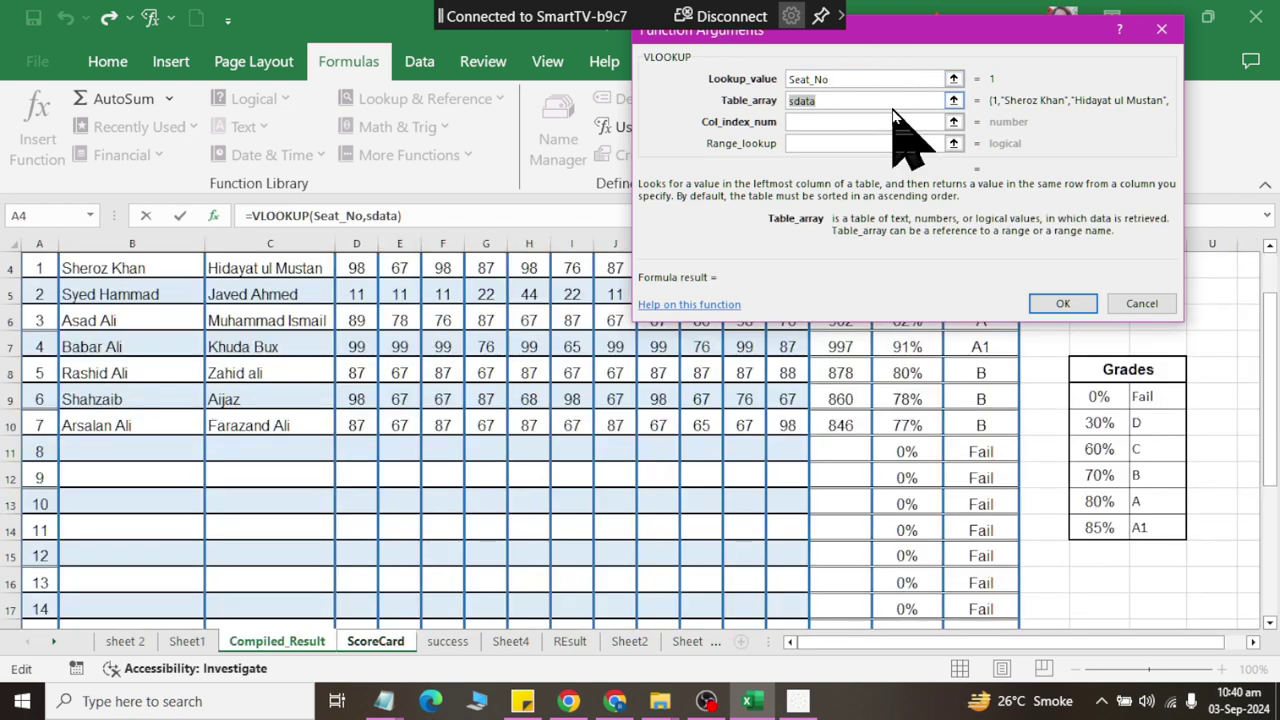
click(860, 121)
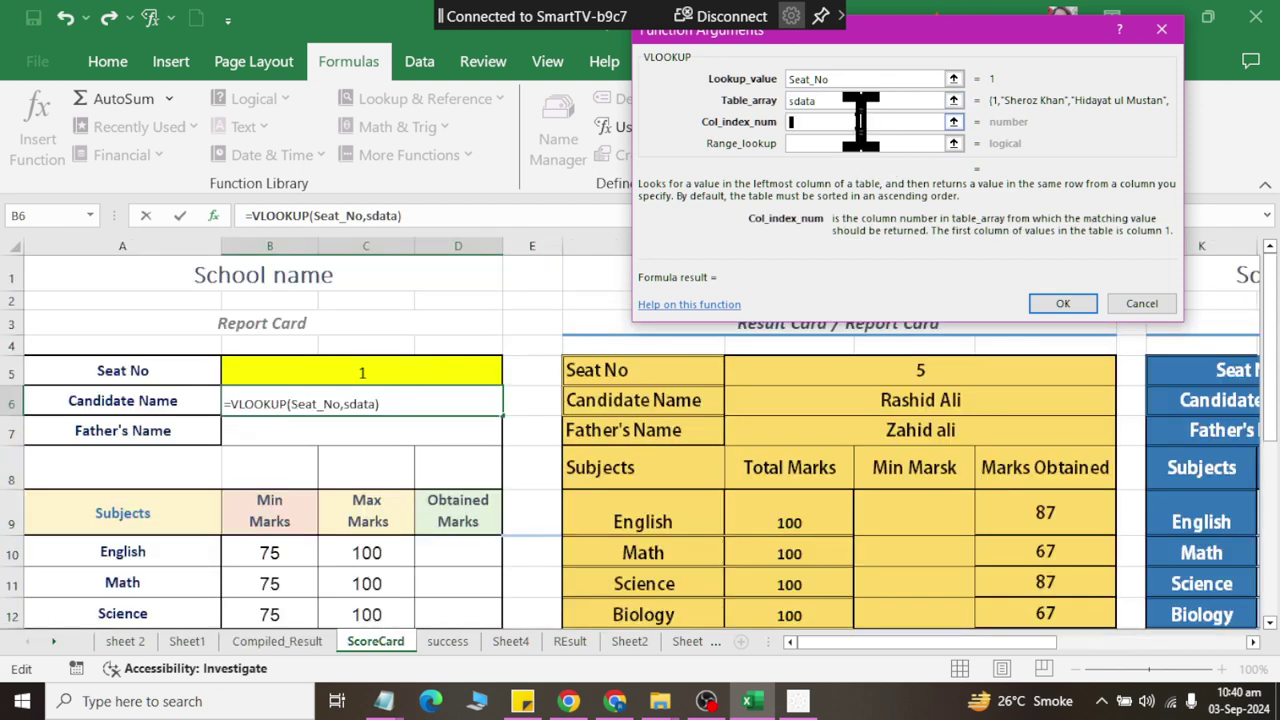
text(2)
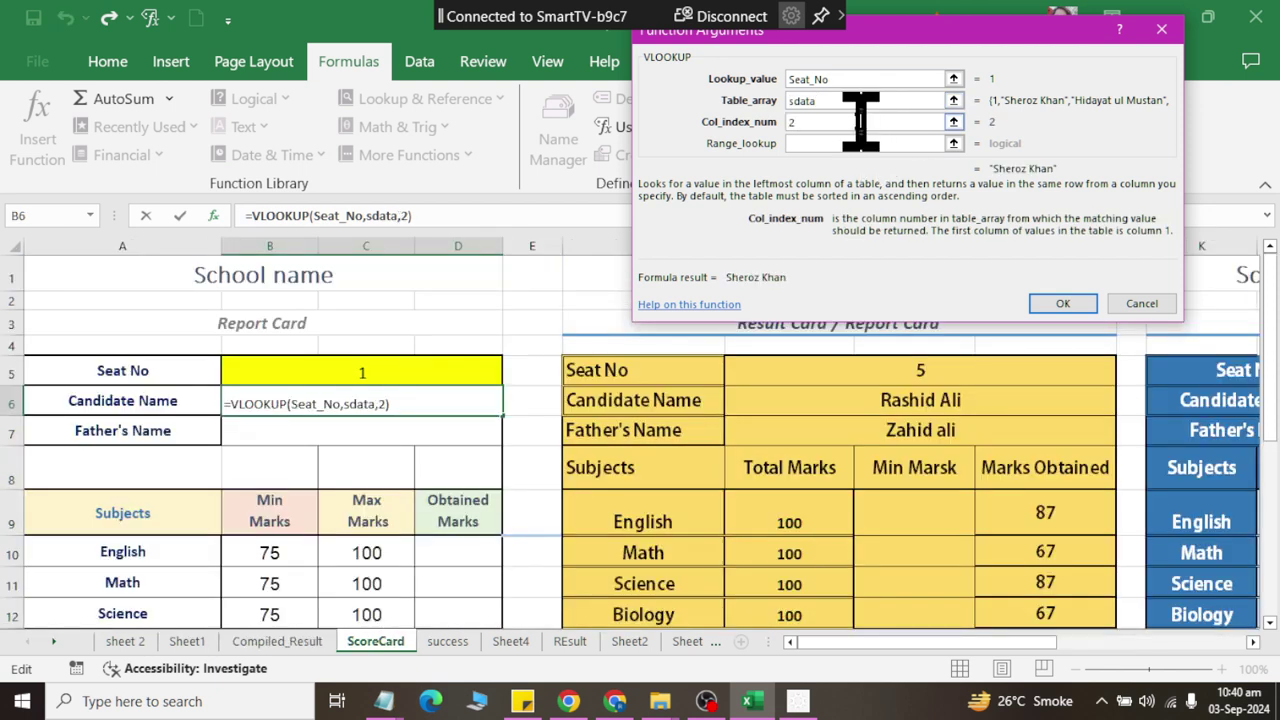
click(862, 143)
text(0)
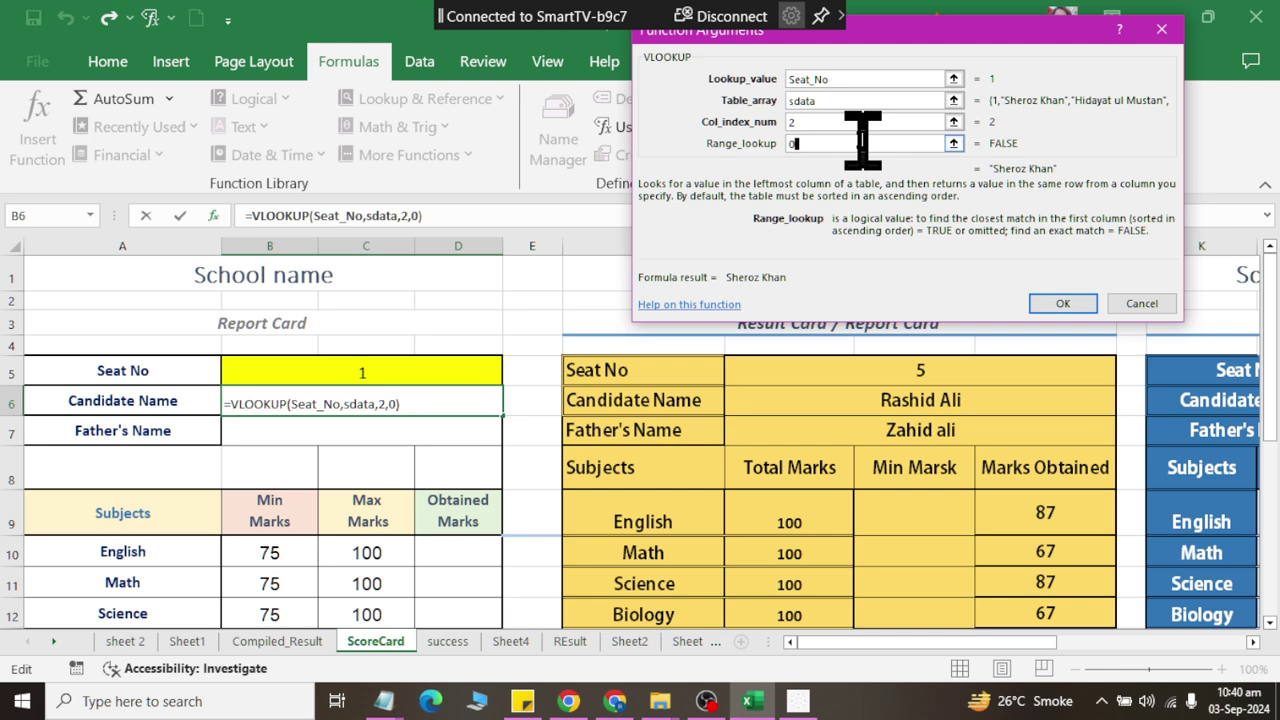
click(1036, 302)
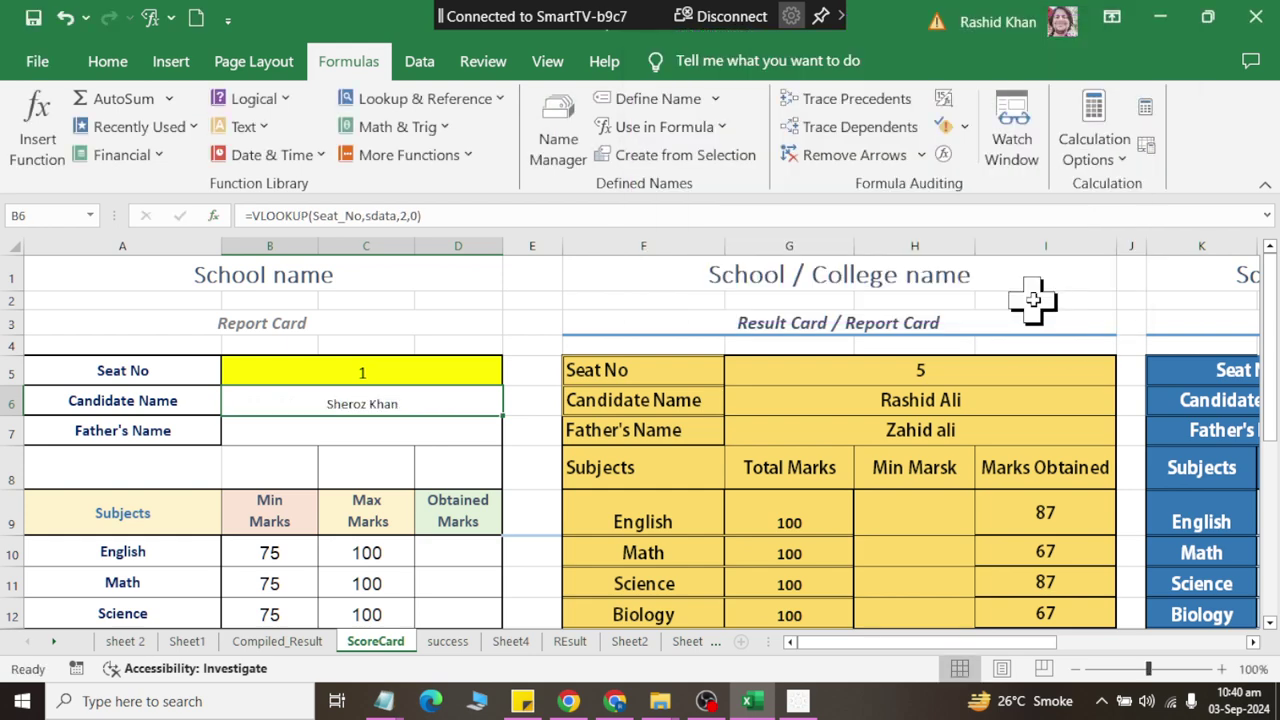
Step: Compare with the first student's name on Compiled_Result, clear B6, and restart VLOOKUP
click(277, 641)
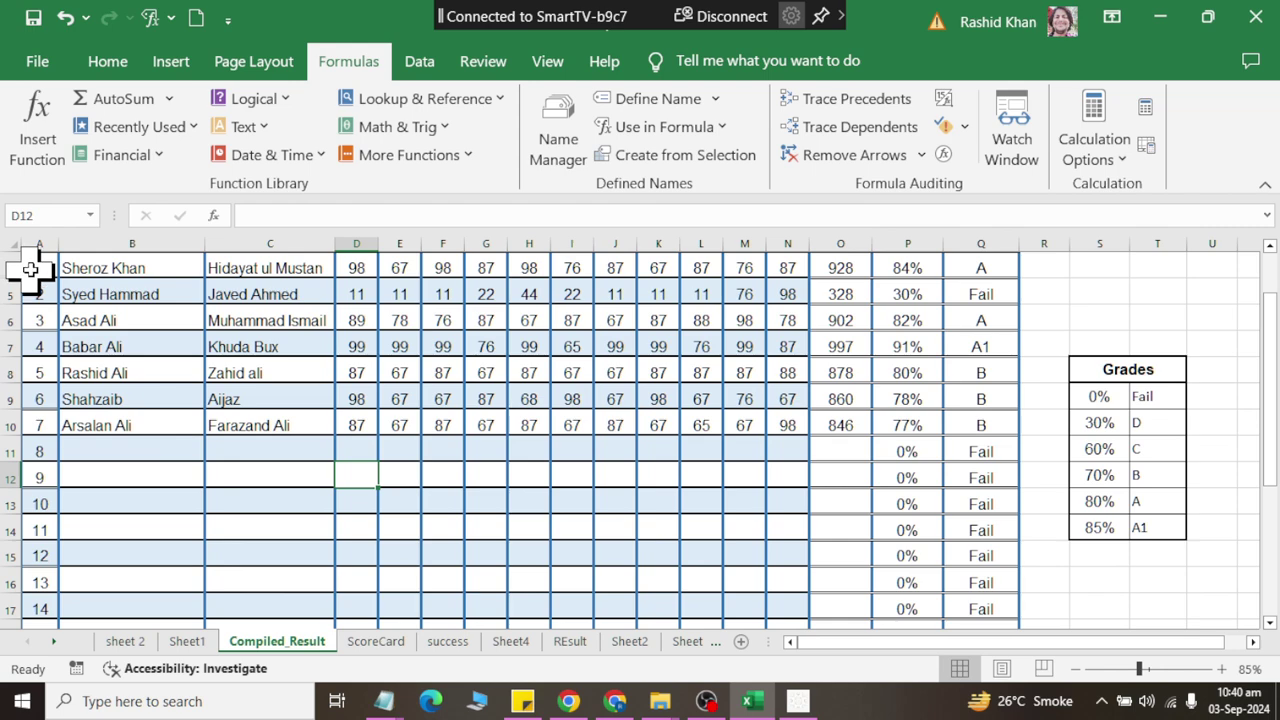
click(100, 268)
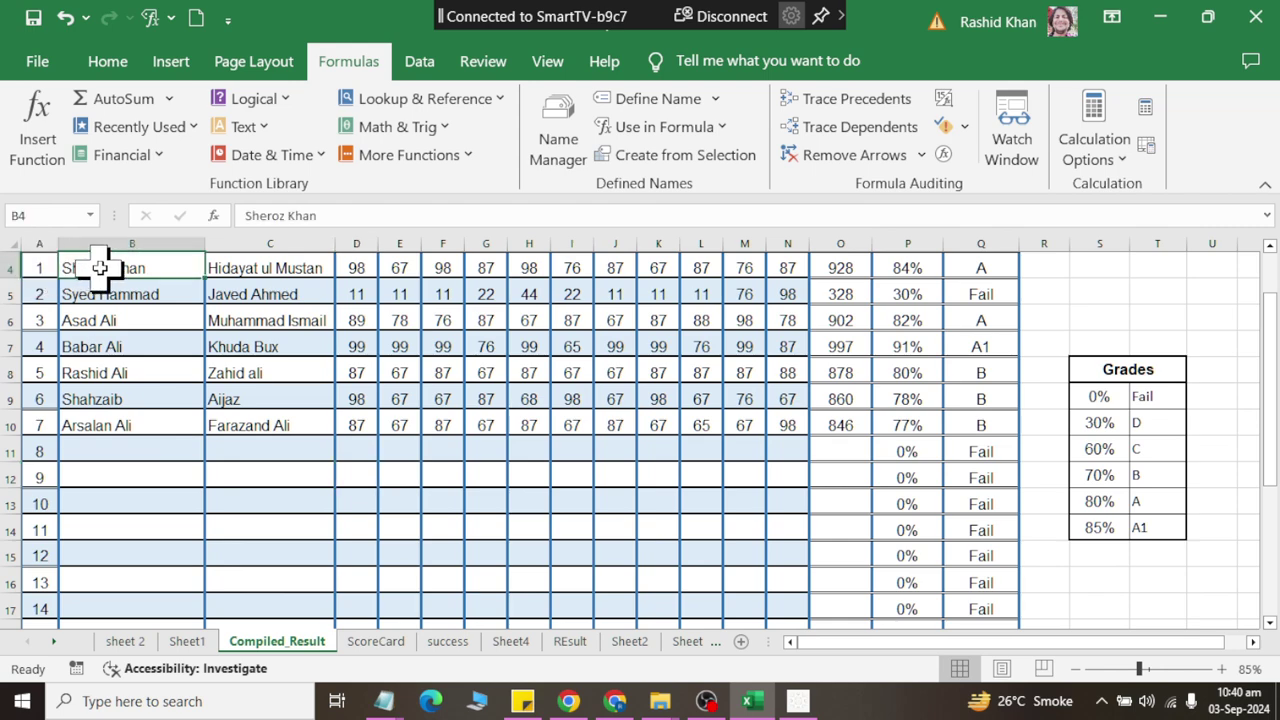
click(376, 641)
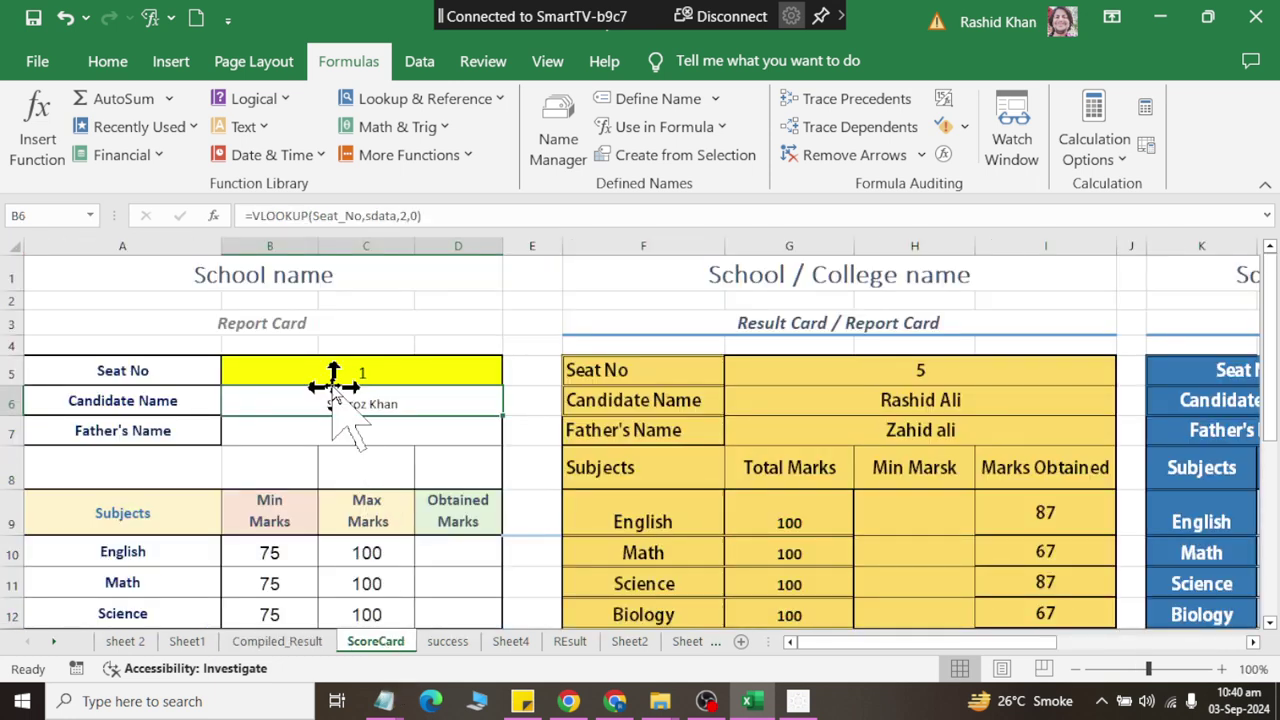
key(Delete)
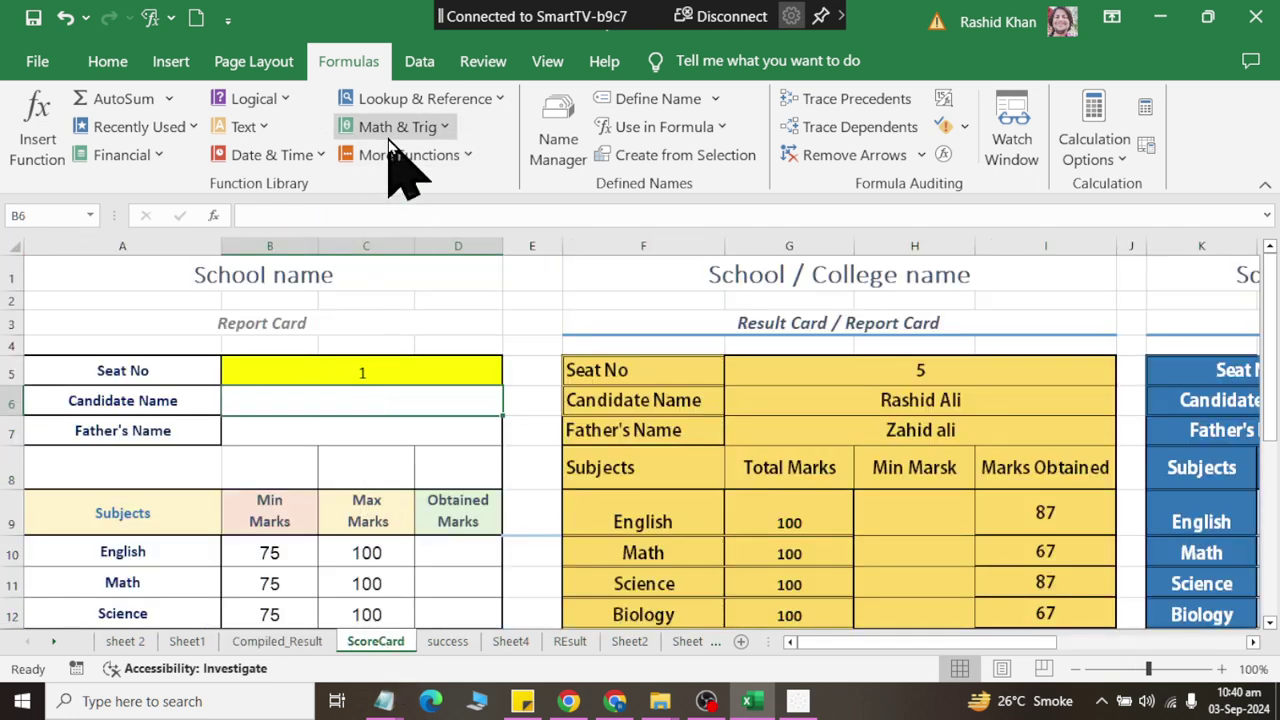
click(420, 100)
scroll(429, 509, down, 1)
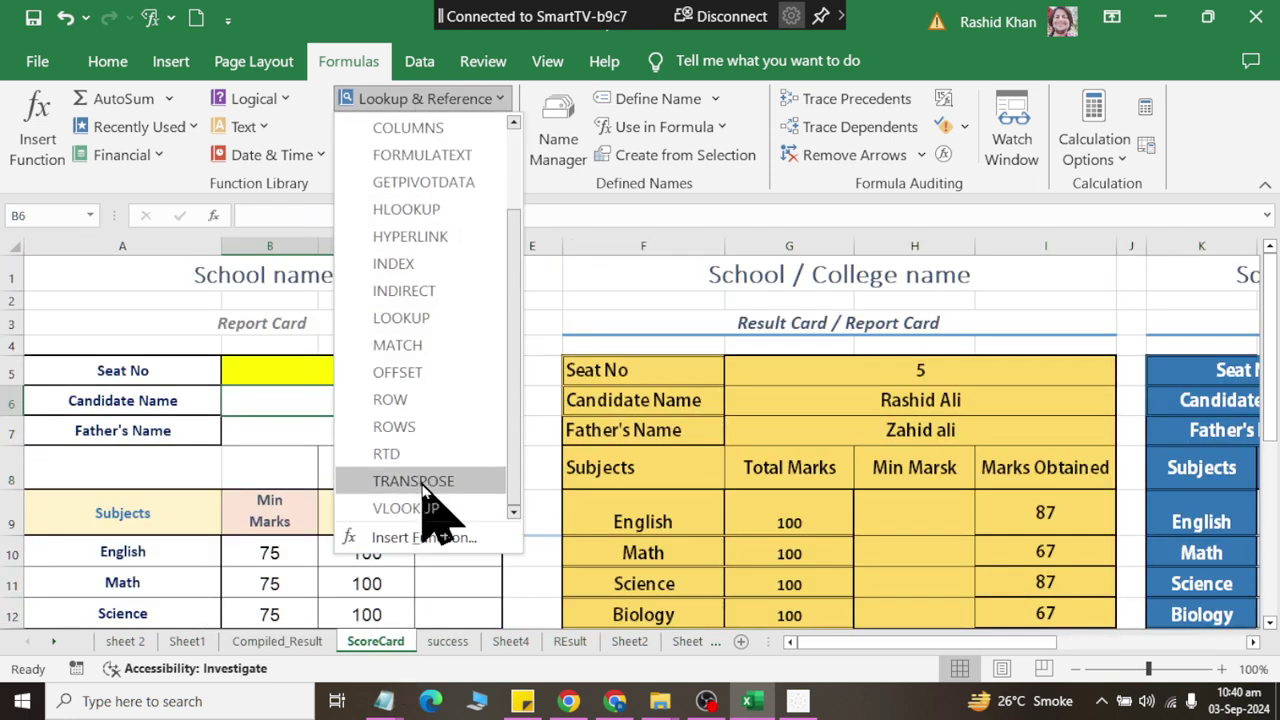
click(440, 534)
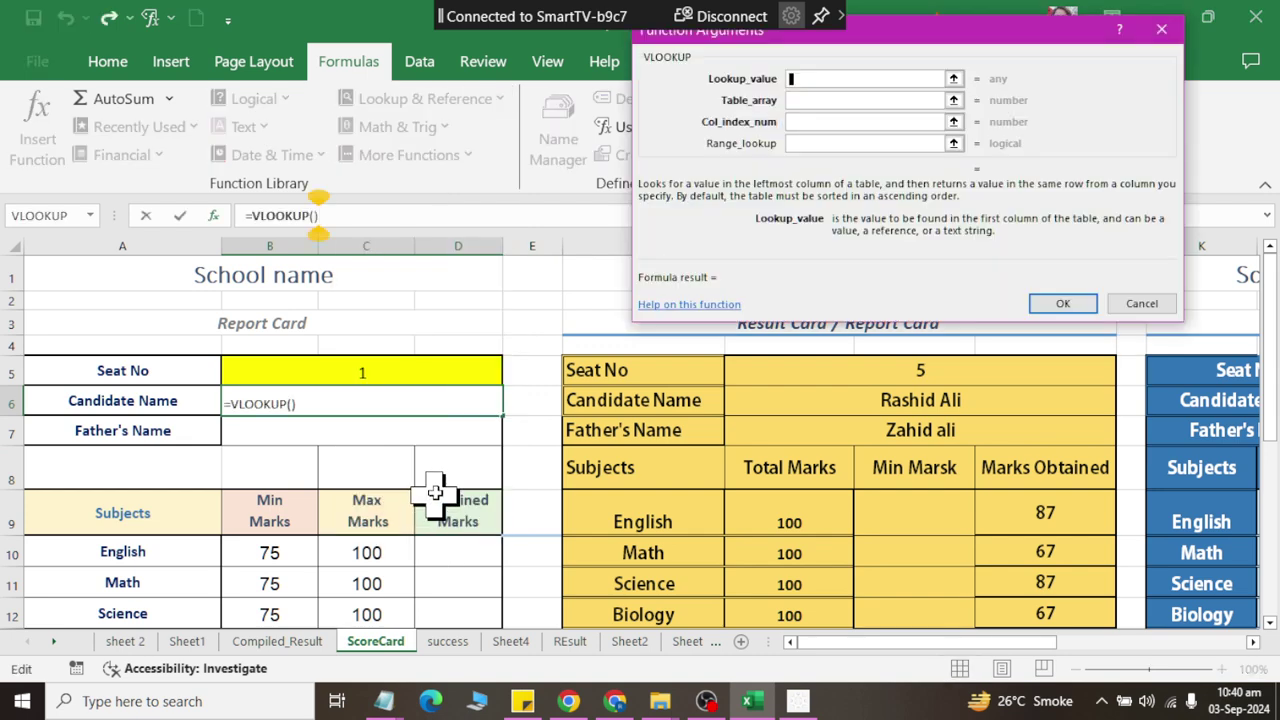
Step: Rebuild B6 as =VLOOKUP(Seat_No,sdata,2,0) to show the candidate's name
click(412, 363)
click(811, 100)
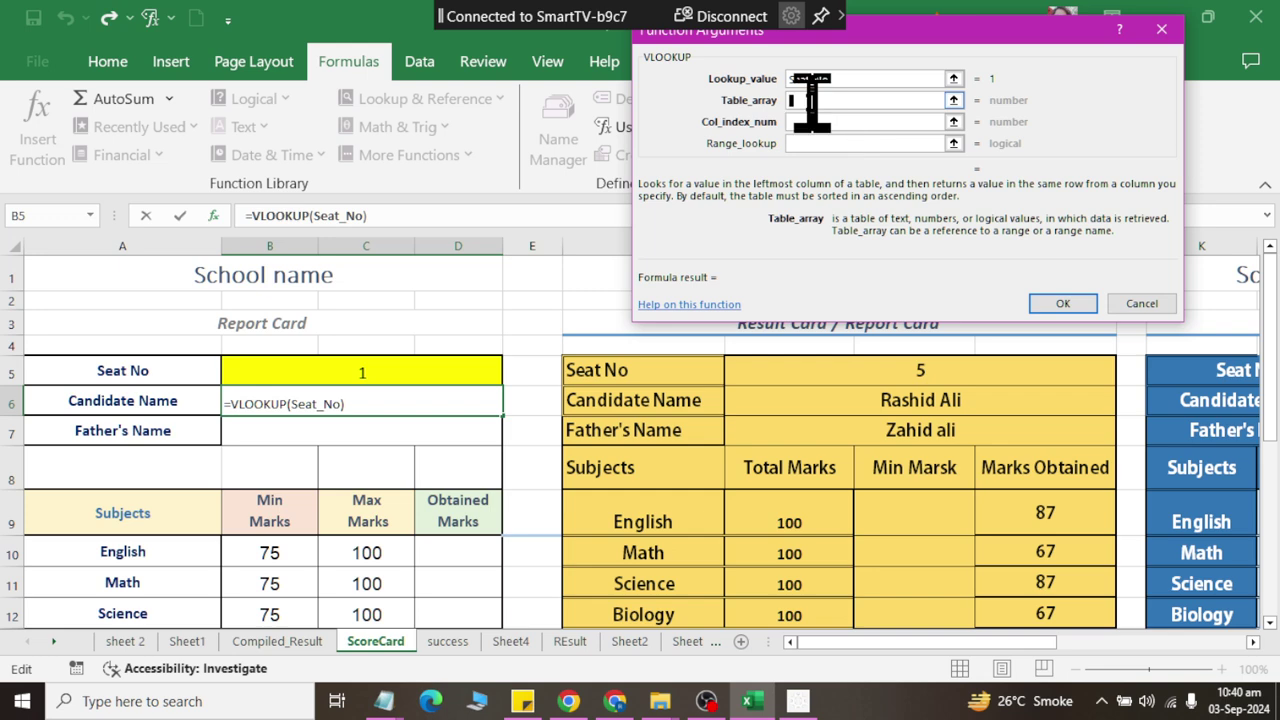
text(sdata)
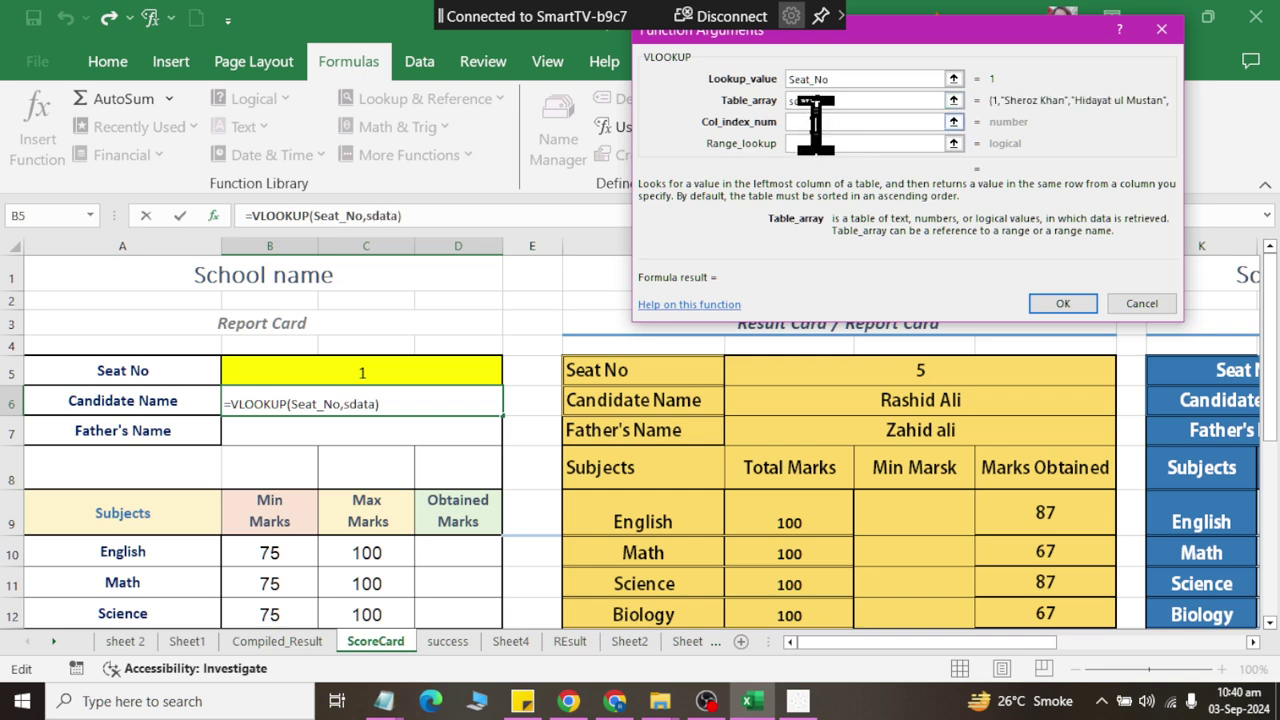
click(812, 121)
text(2)
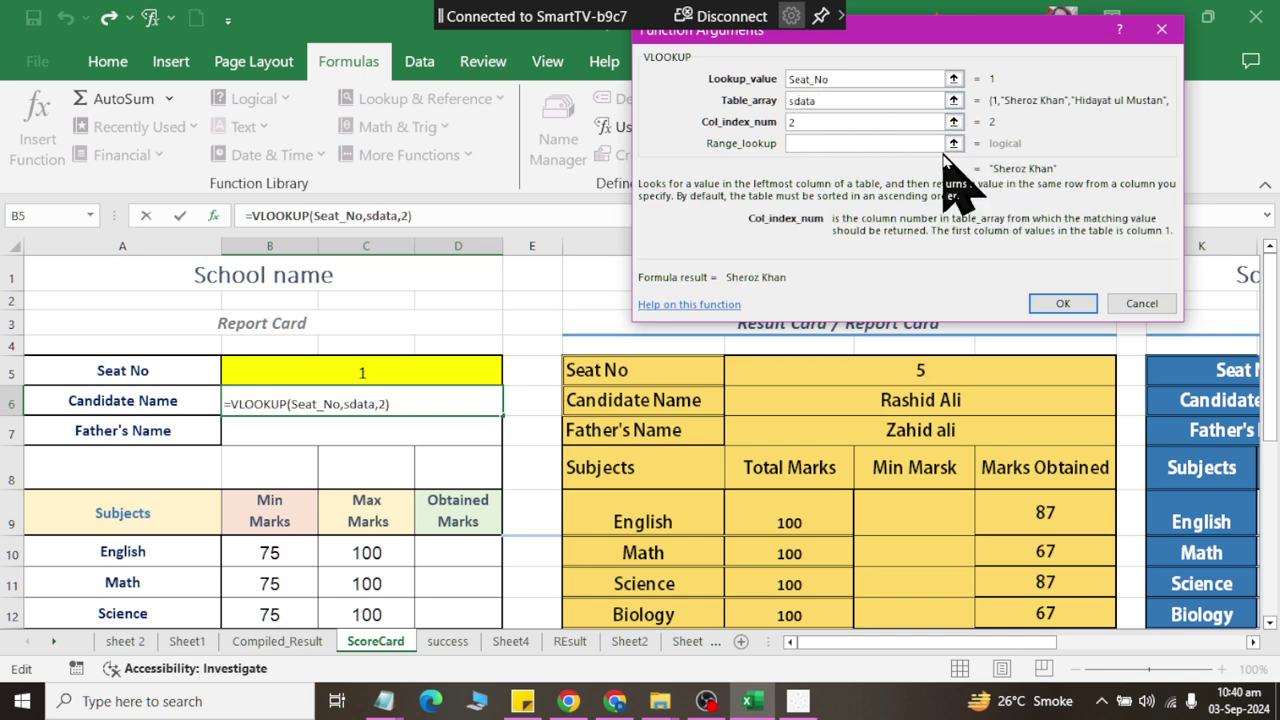
click(853, 78)
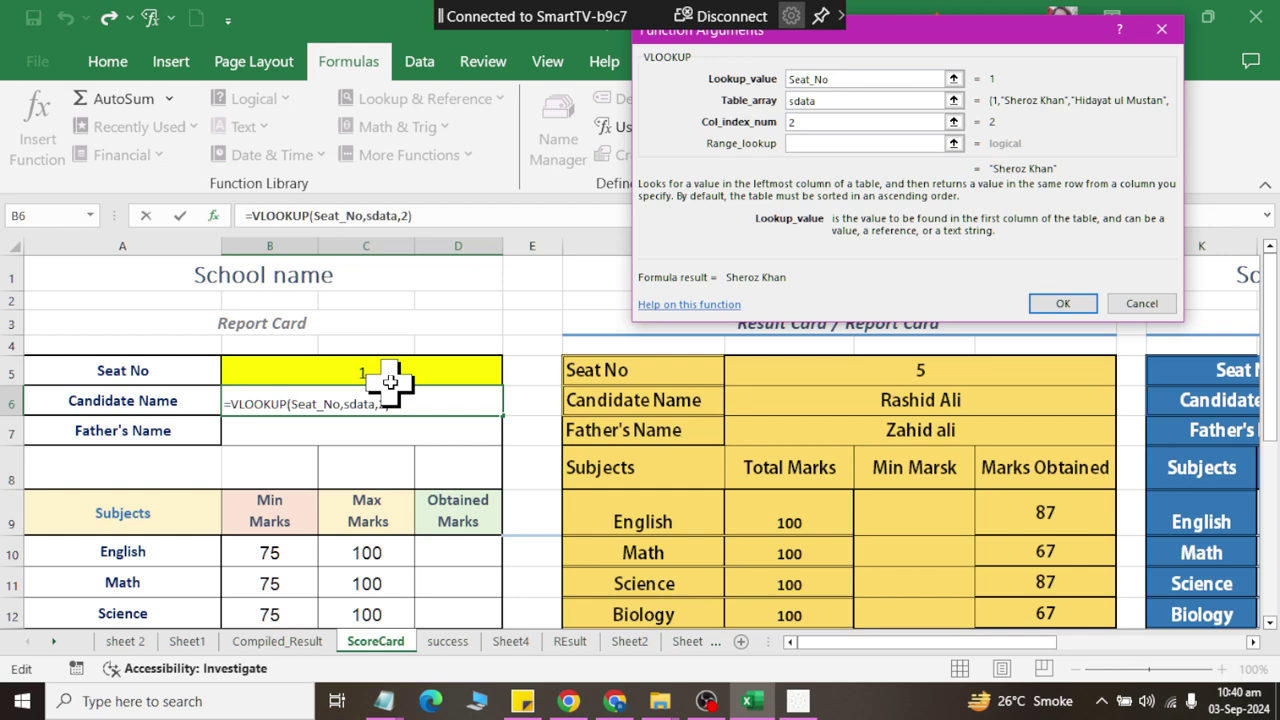
click(850, 100)
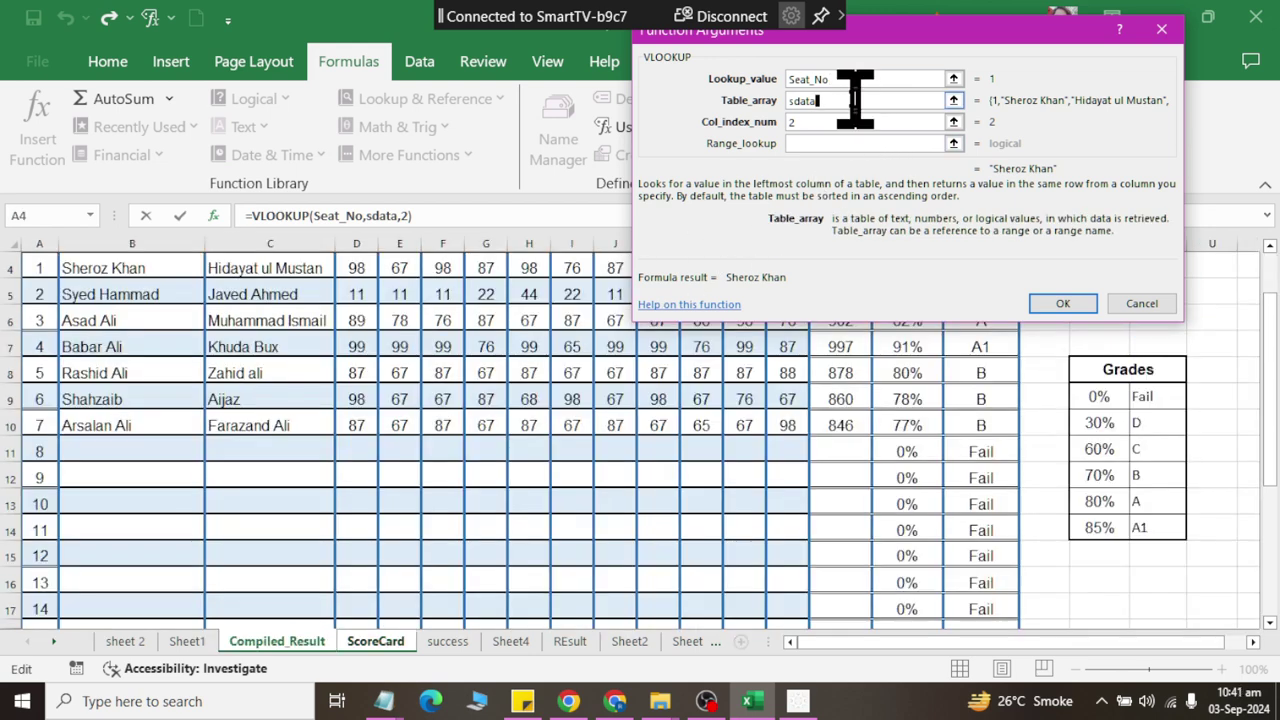
click(850, 122)
click(849, 143)
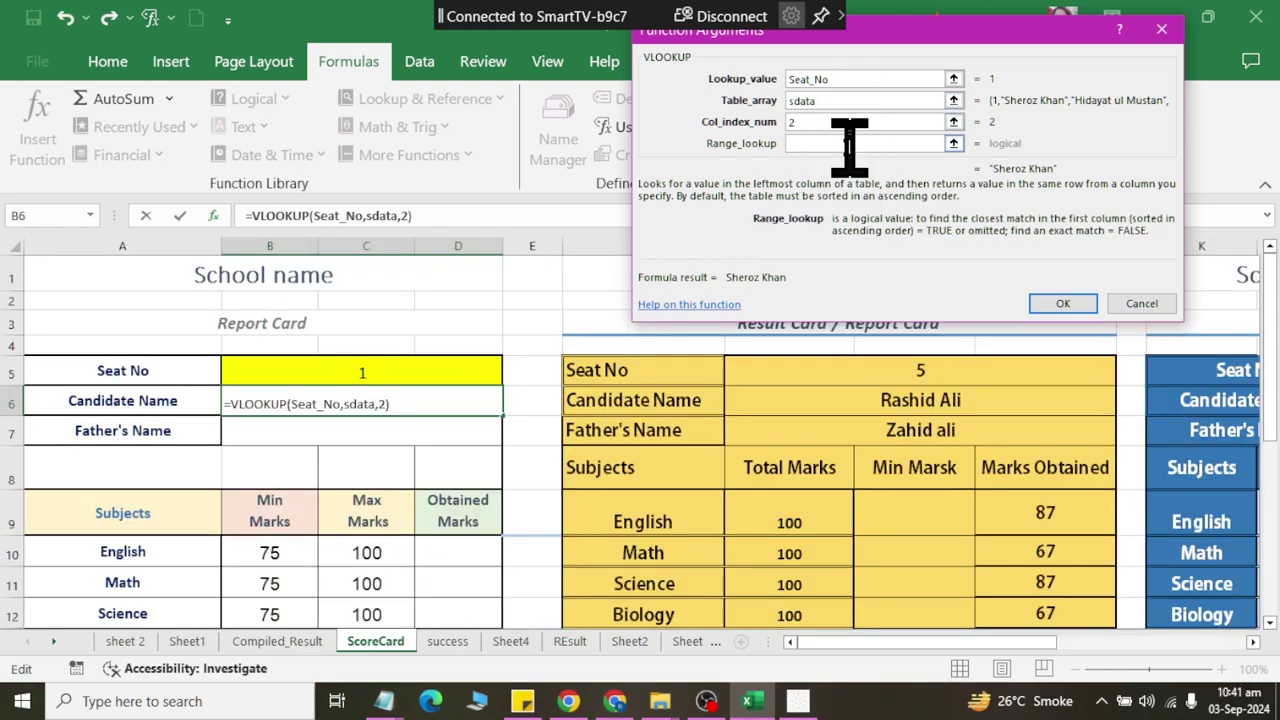
text(,0)
click(1060, 304)
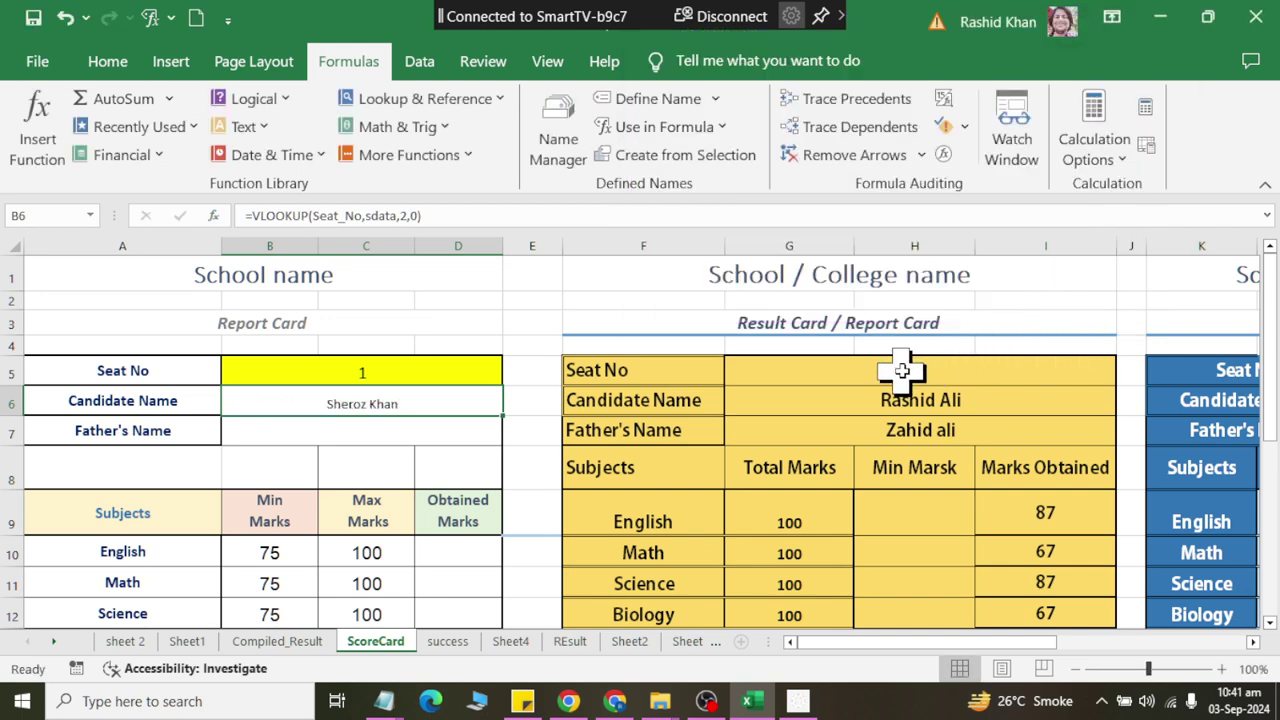
Step: Enter =VLOOKUP(Seat_No,sdata,3,0) in Father's Name cell B7
click(406, 430)
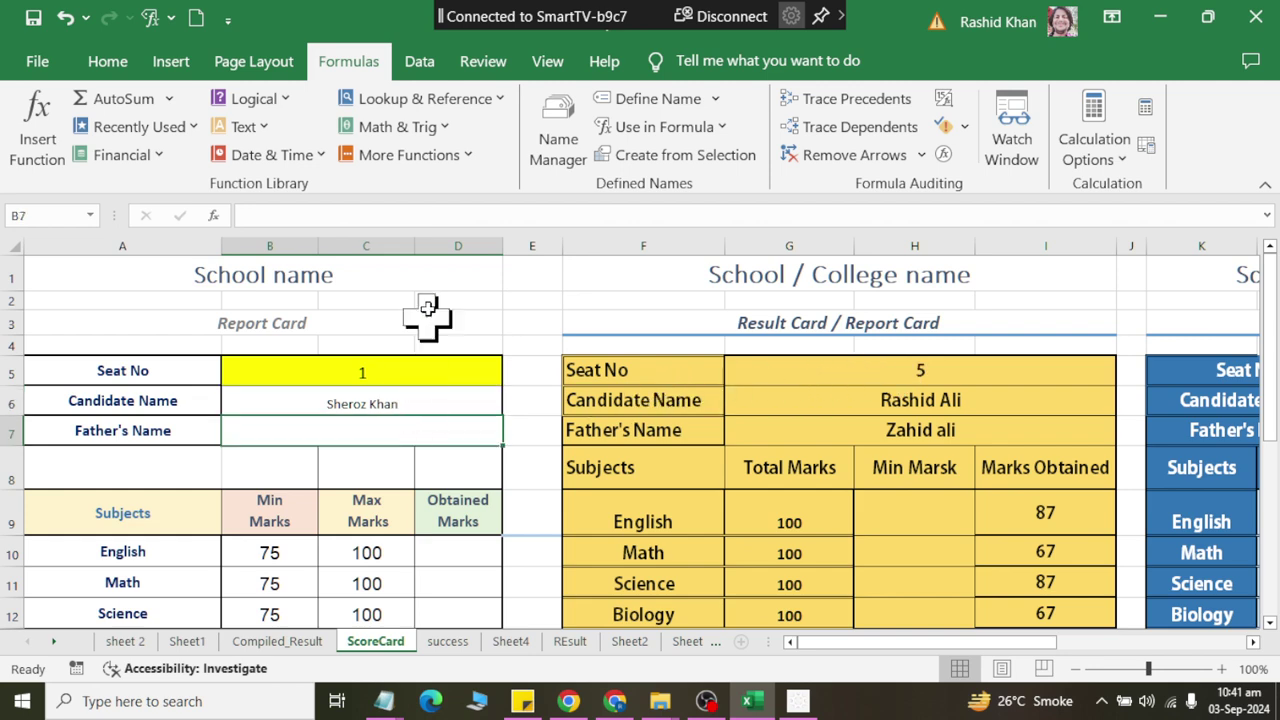
click(424, 98)
scroll(425, 450, down, 2)
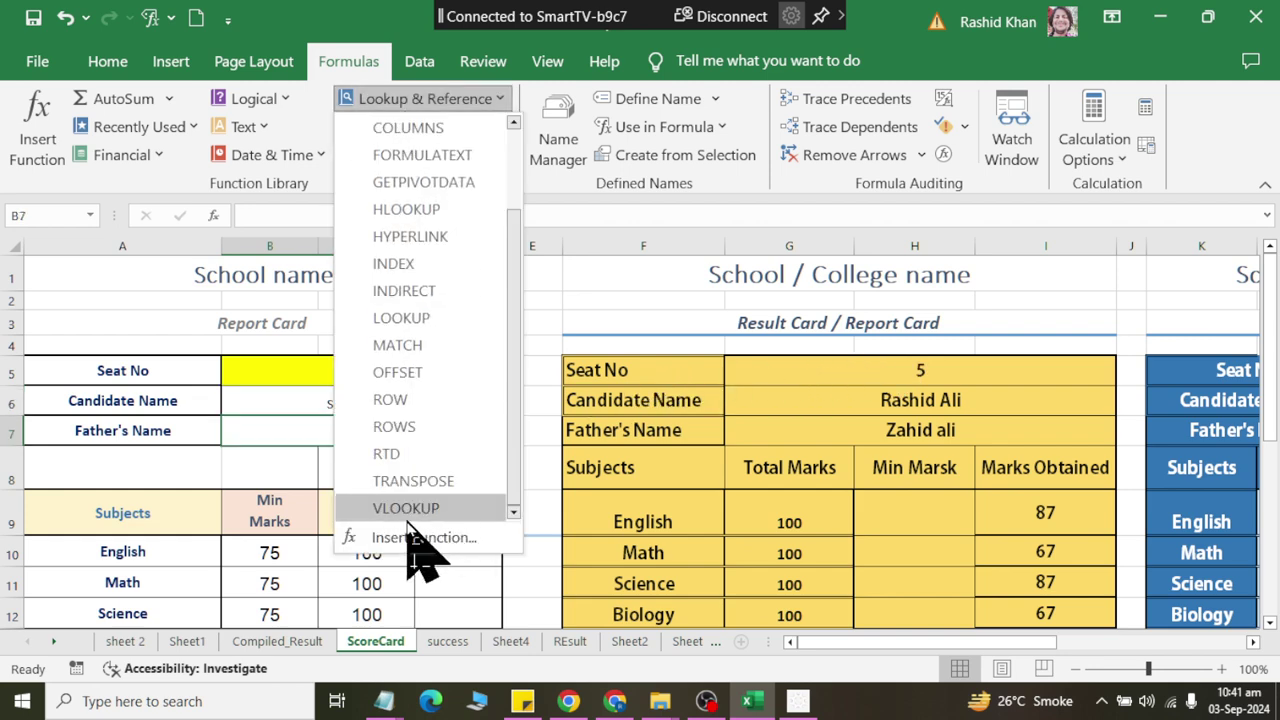
click(406, 512)
click(391, 371)
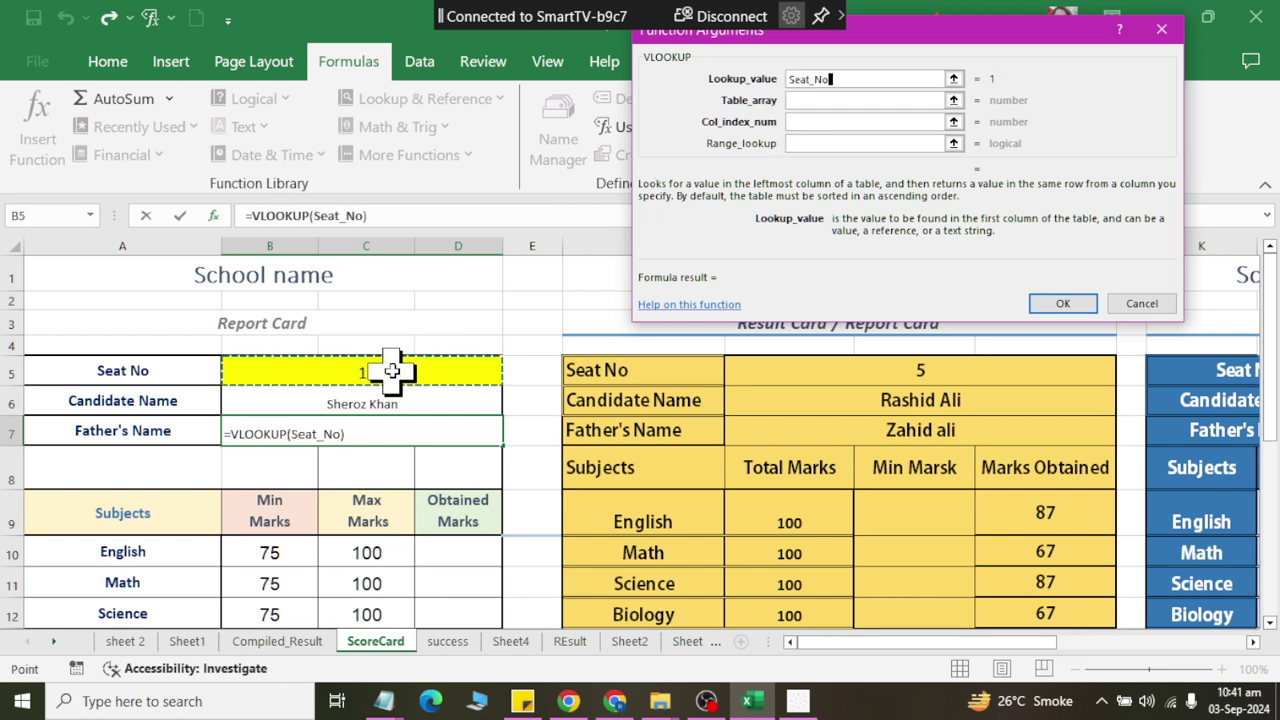
click(815, 100)
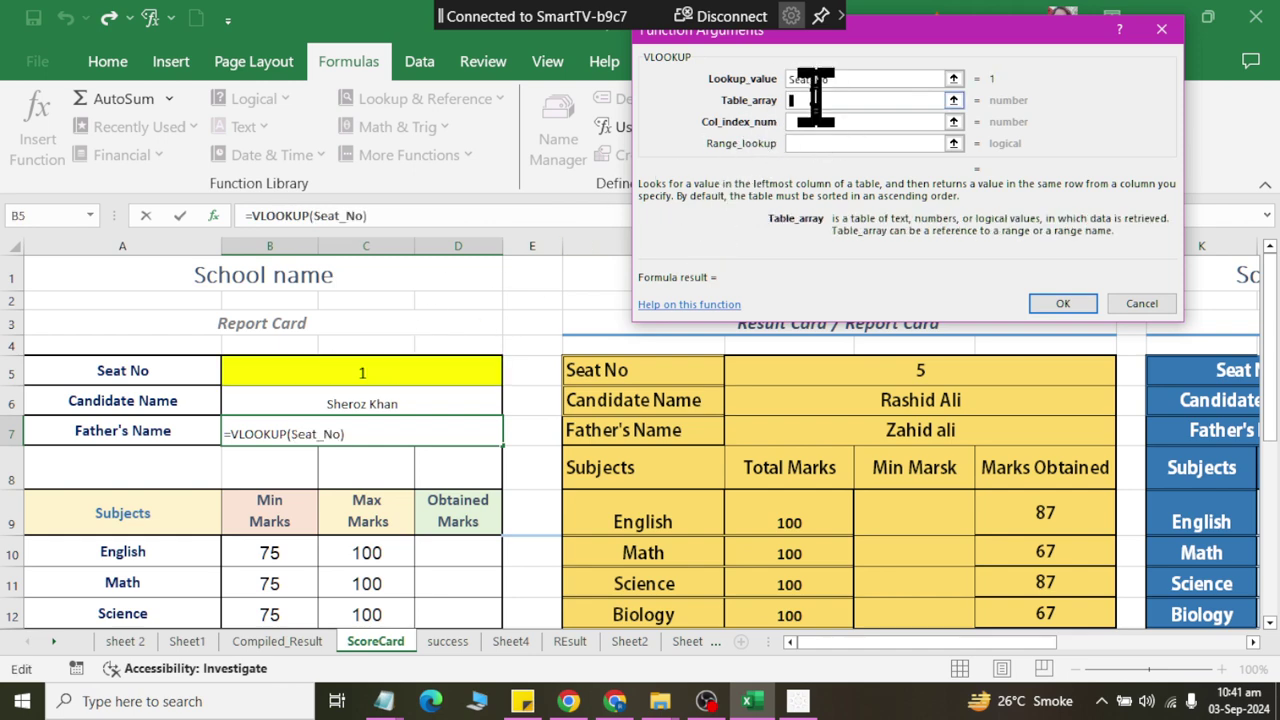
text(sdata)
click(810, 122)
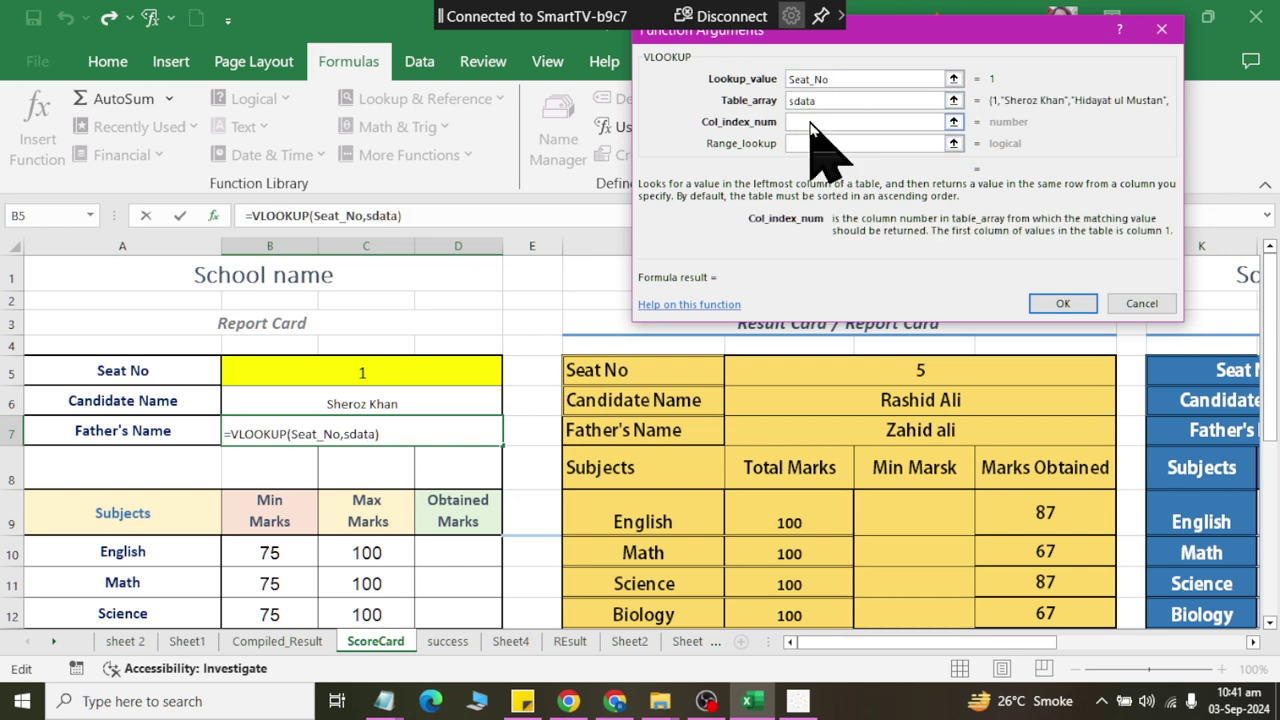
text(3)
click(826, 143)
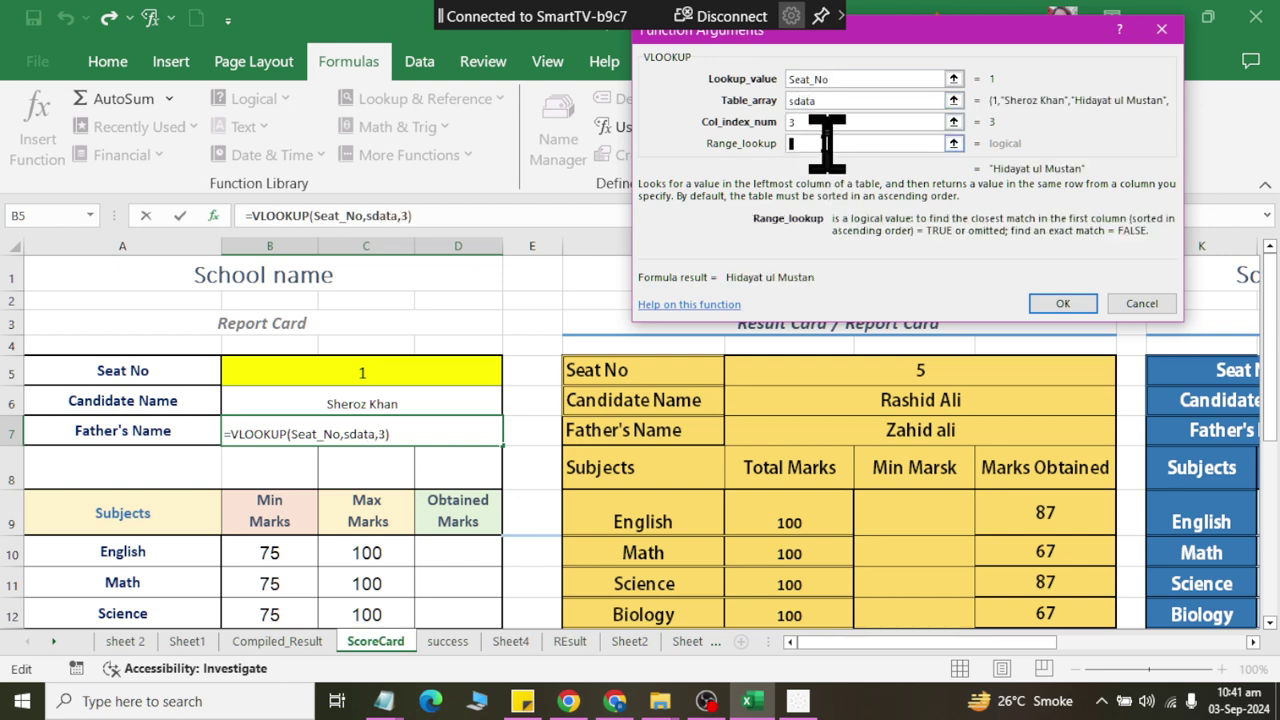
text(0)
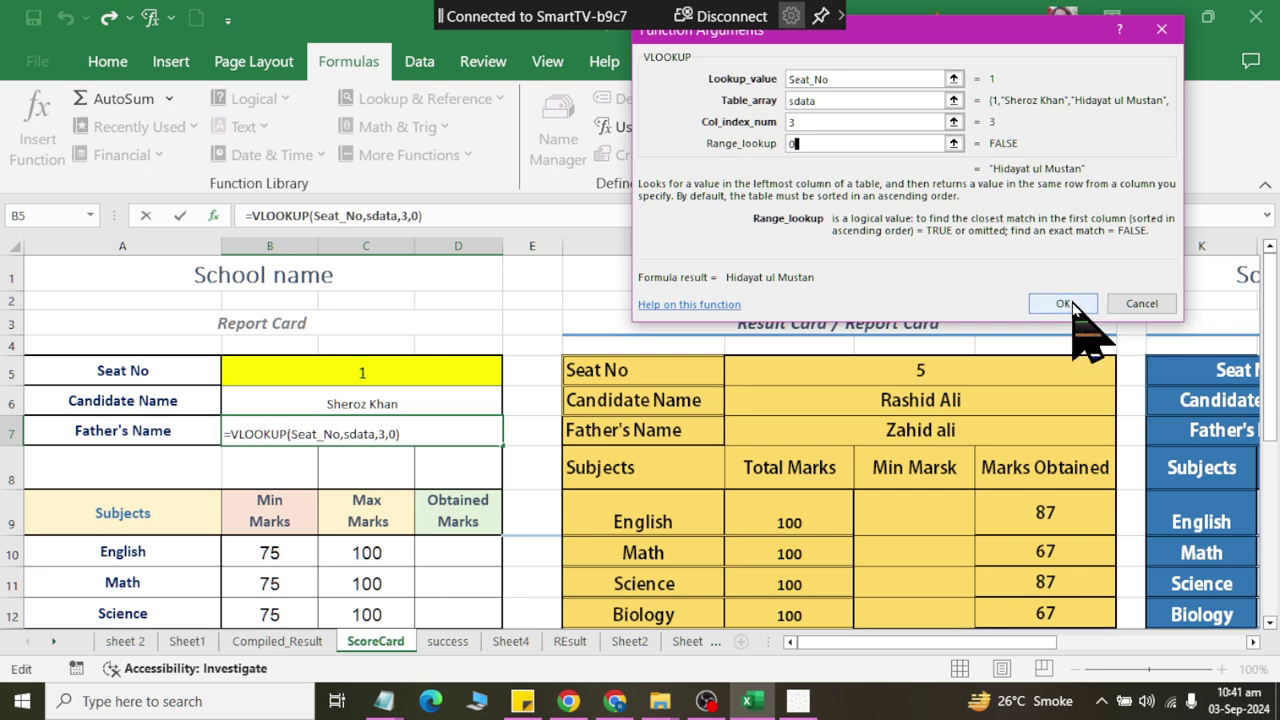
click(1065, 303)
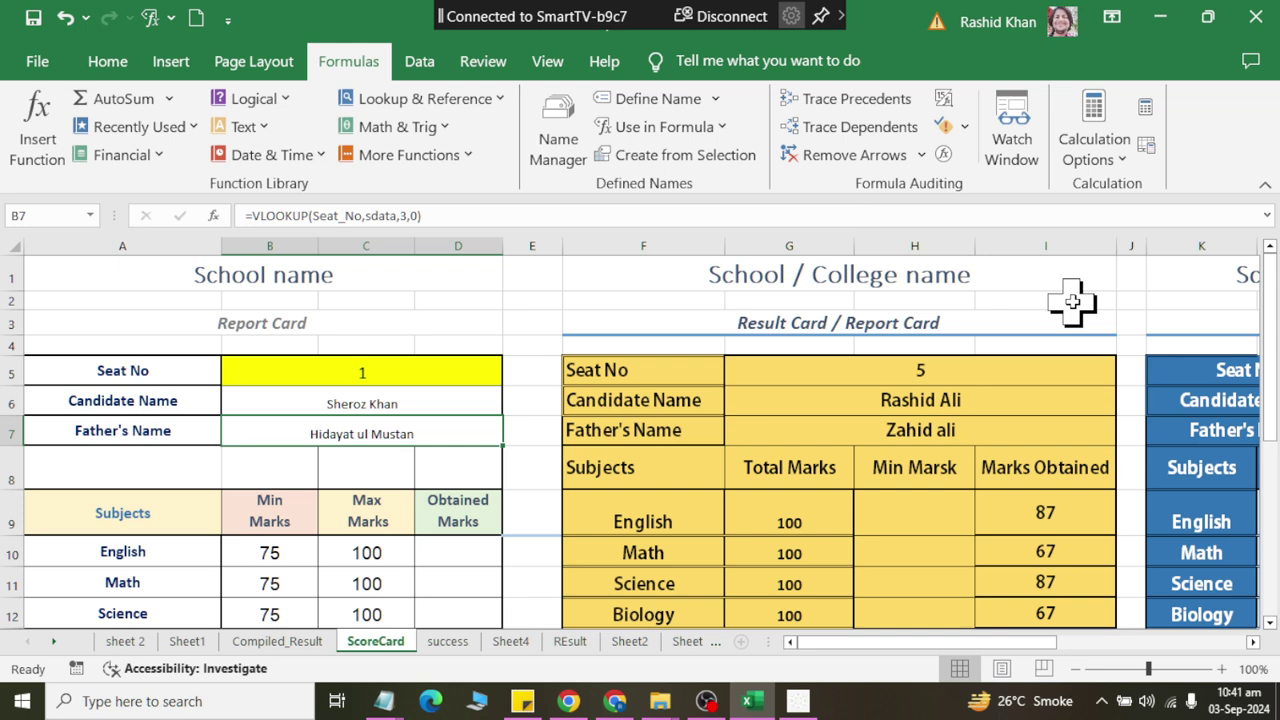
click(457, 551)
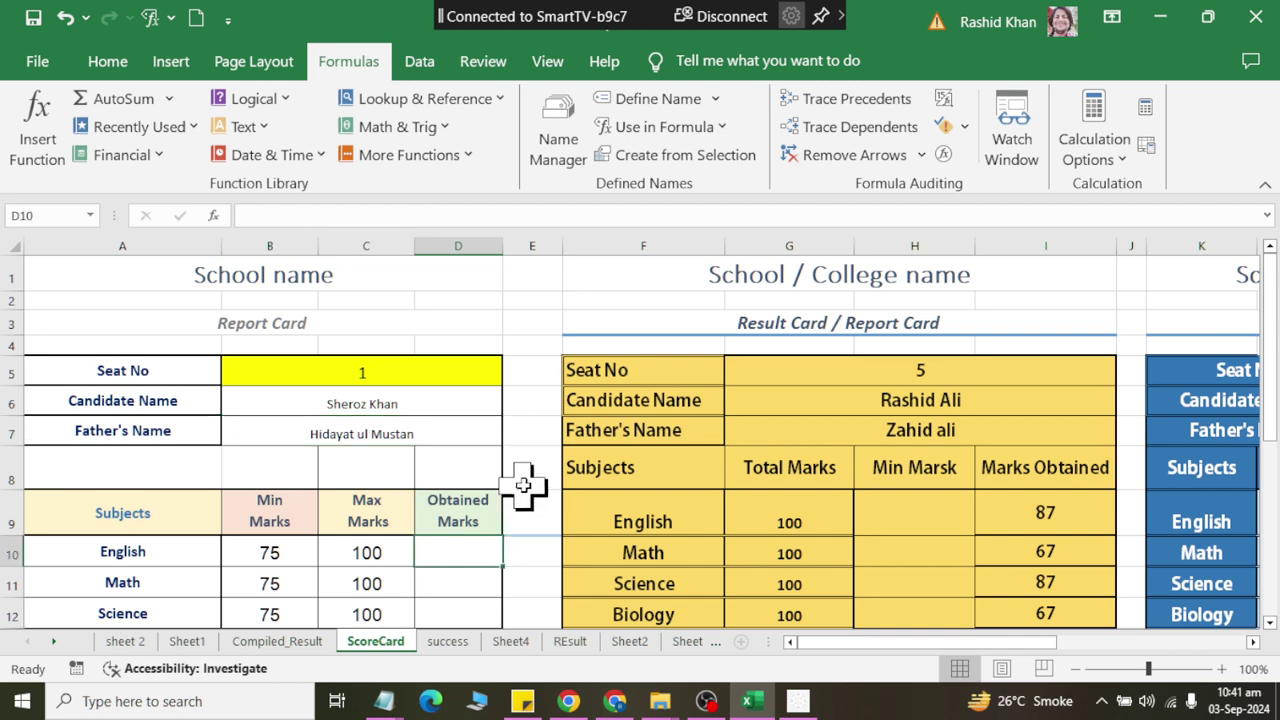
Step: Insert a ROW() test formula into helper cell E10
scroll(523, 486, down, 2)
scroll(532, 470, down, 1)
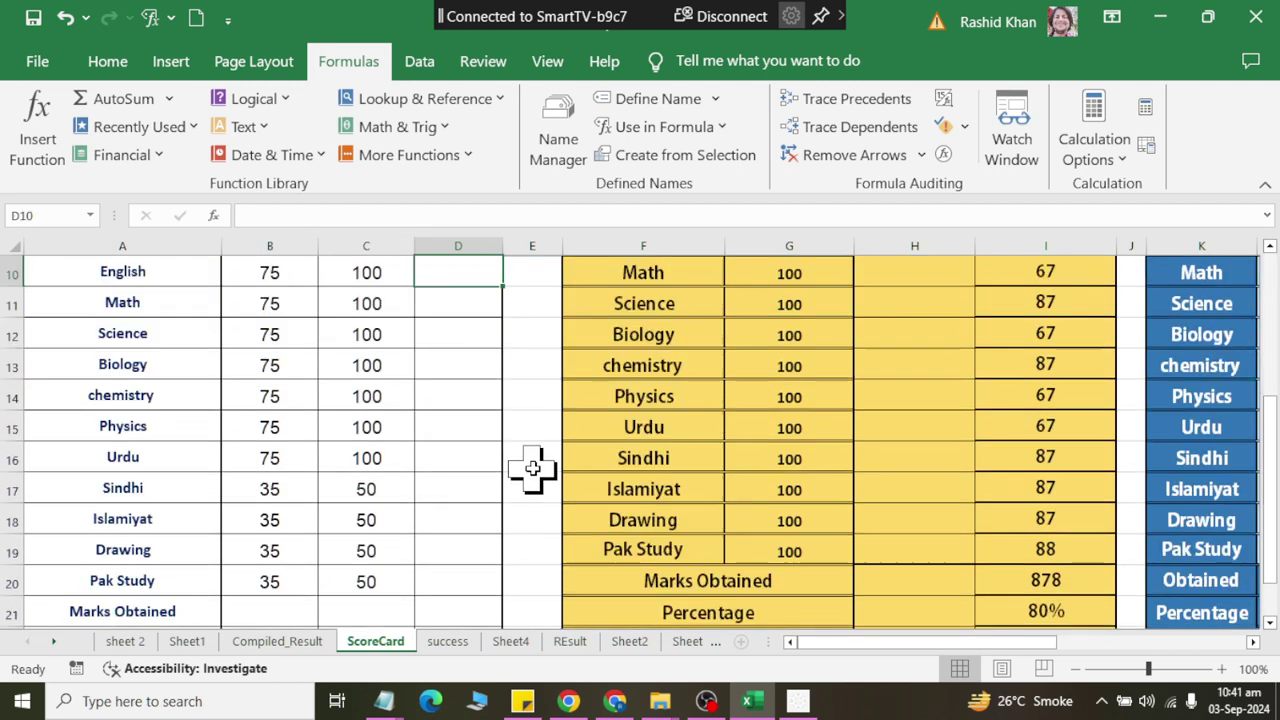
scroll(532, 470, down, 1)
scroll(532, 470, down, 1)
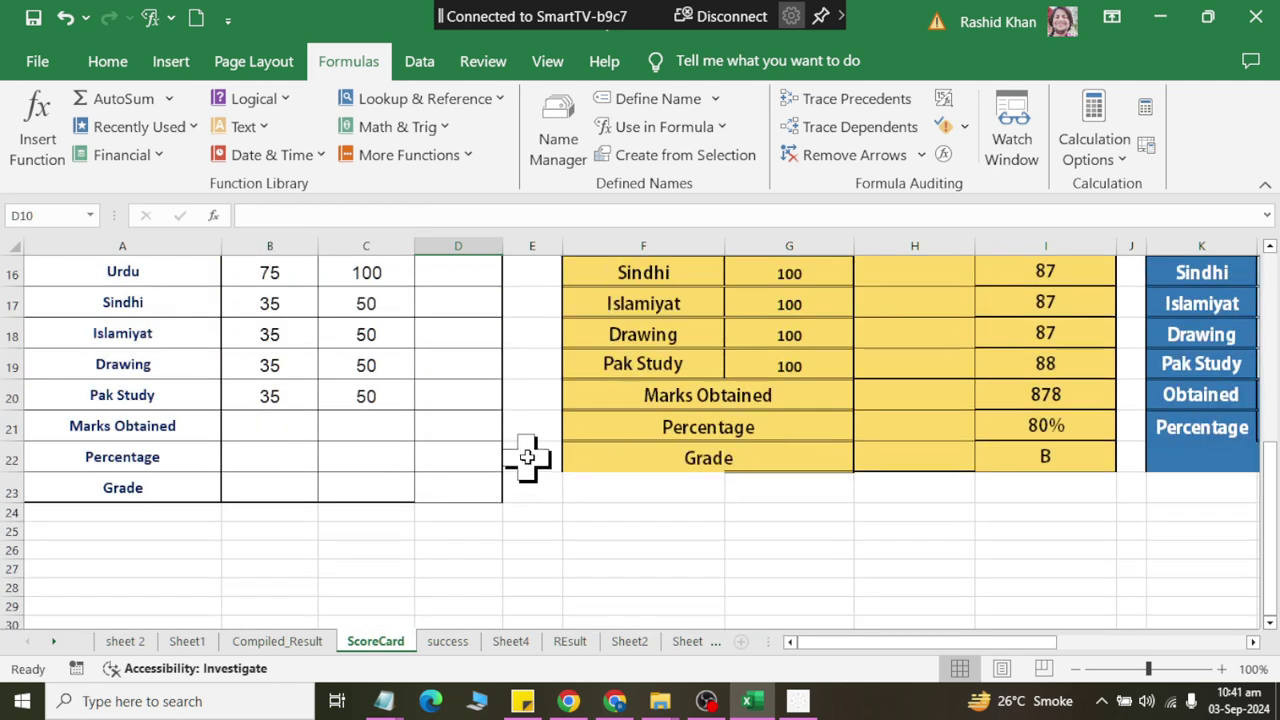
scroll(530, 465, up, 2)
scroll(525, 455, up, 2)
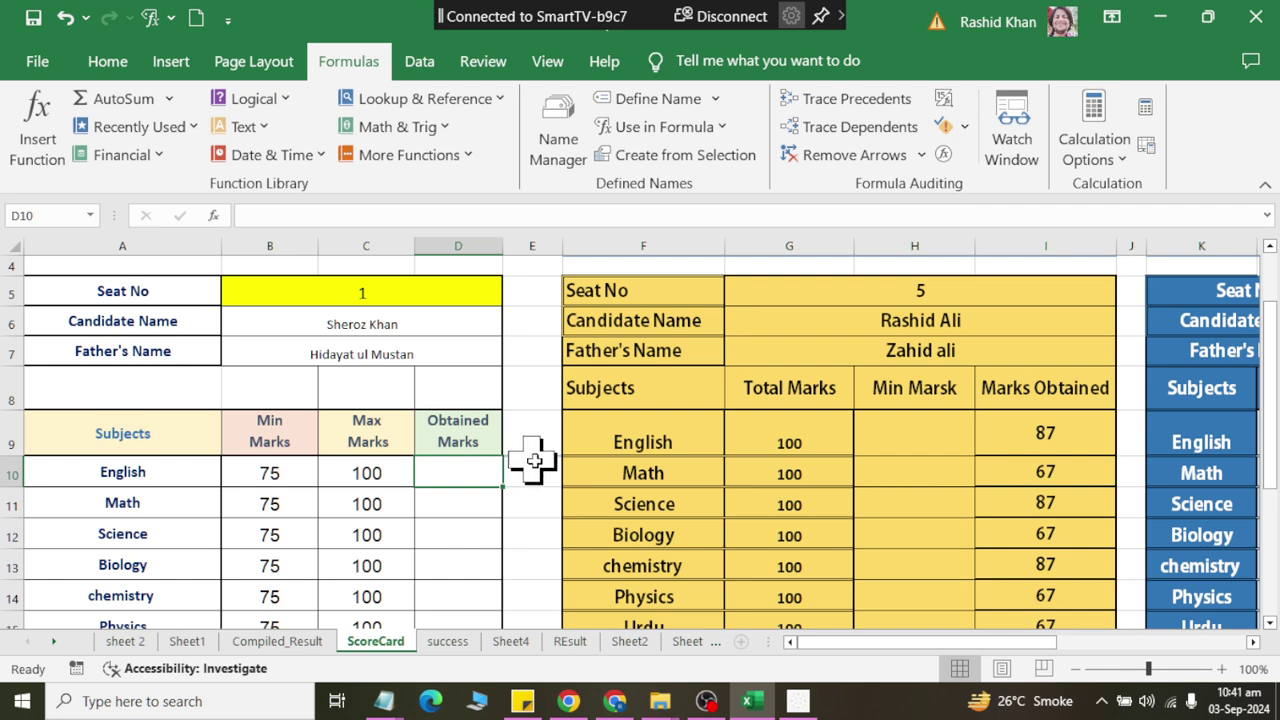
click(538, 468)
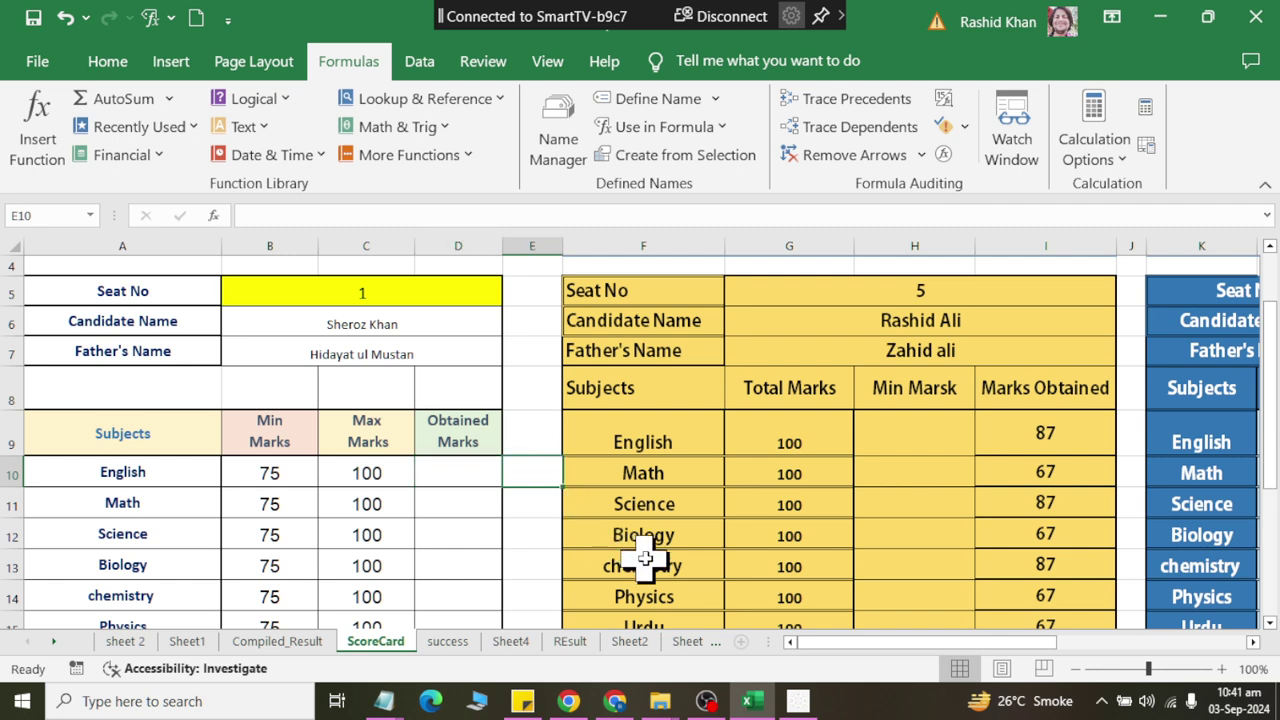
click(372, 100)
scroll(400, 300, down, 1)
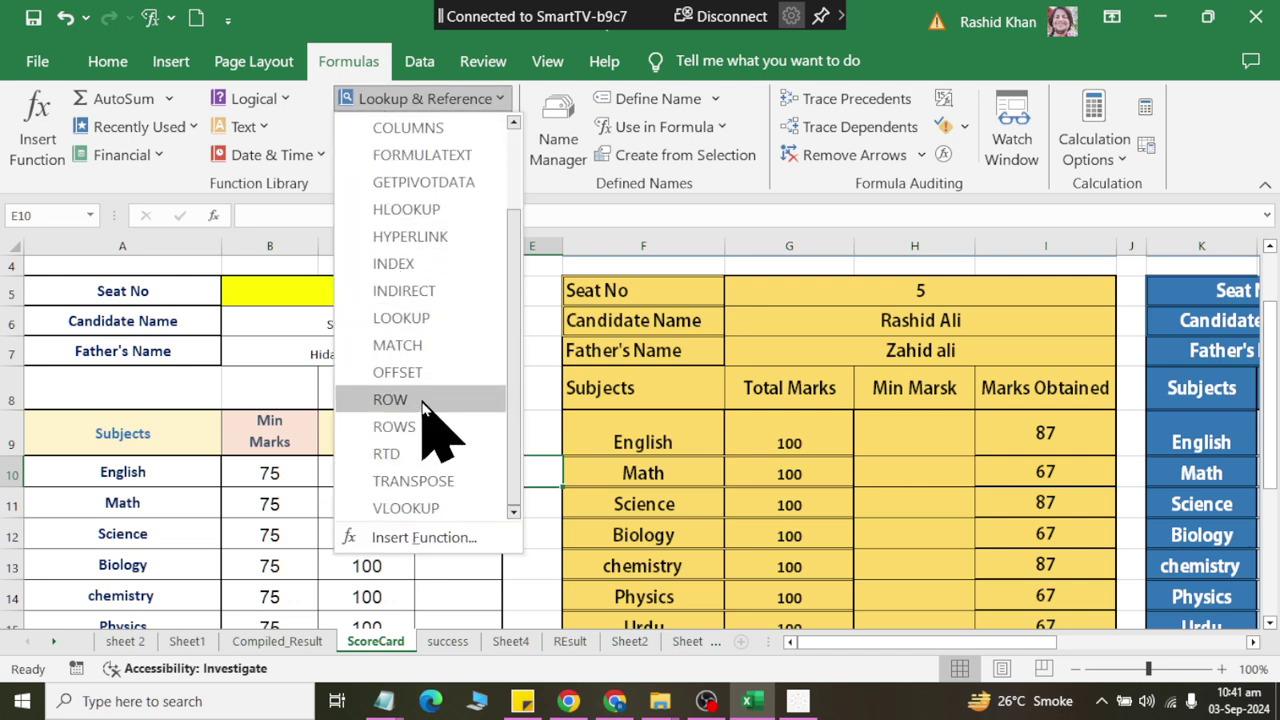
click(390, 400)
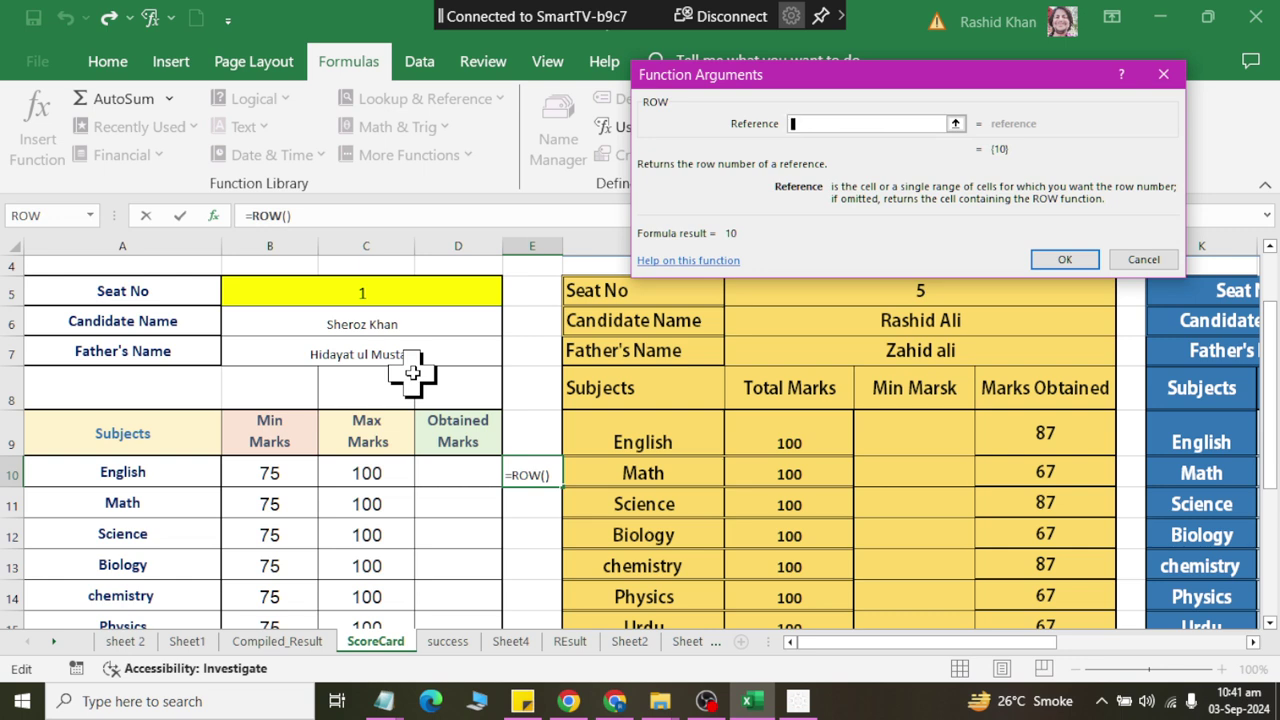
click(1064, 259)
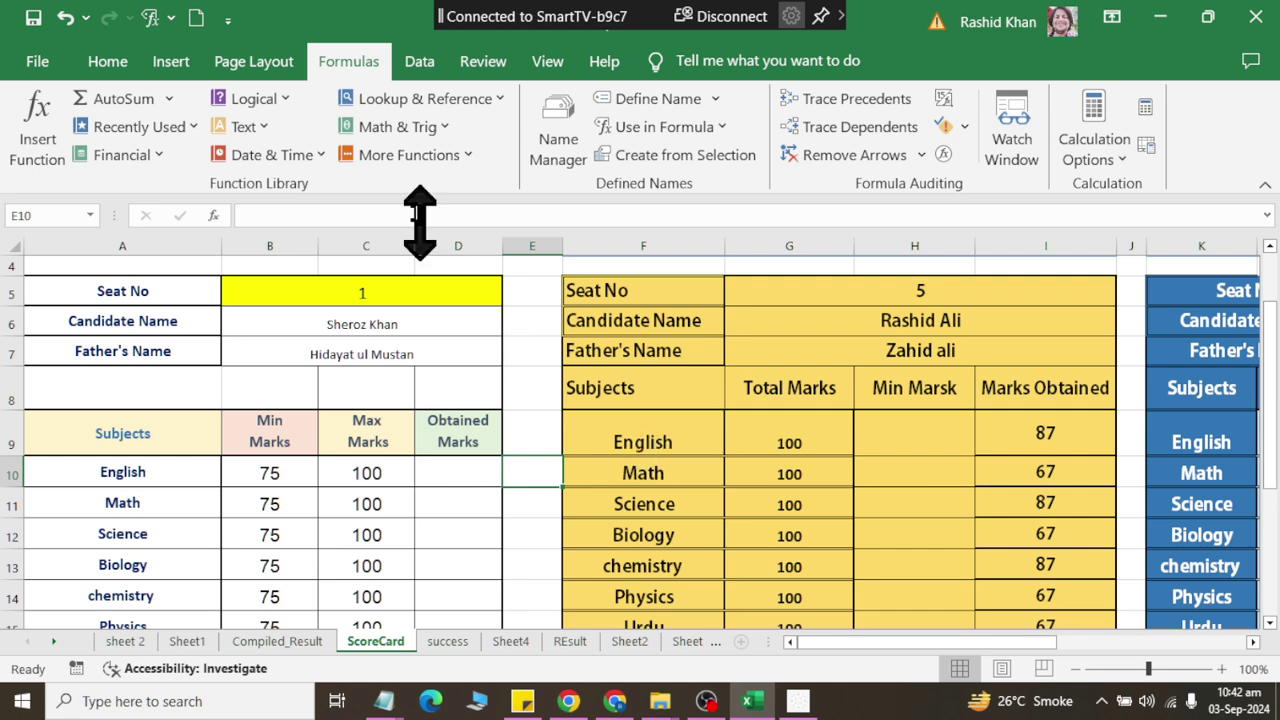
Step: Redo E10 as ROW()-9, widen column E, fill 1–5 down E10:E14, then clear them
click(395, 98)
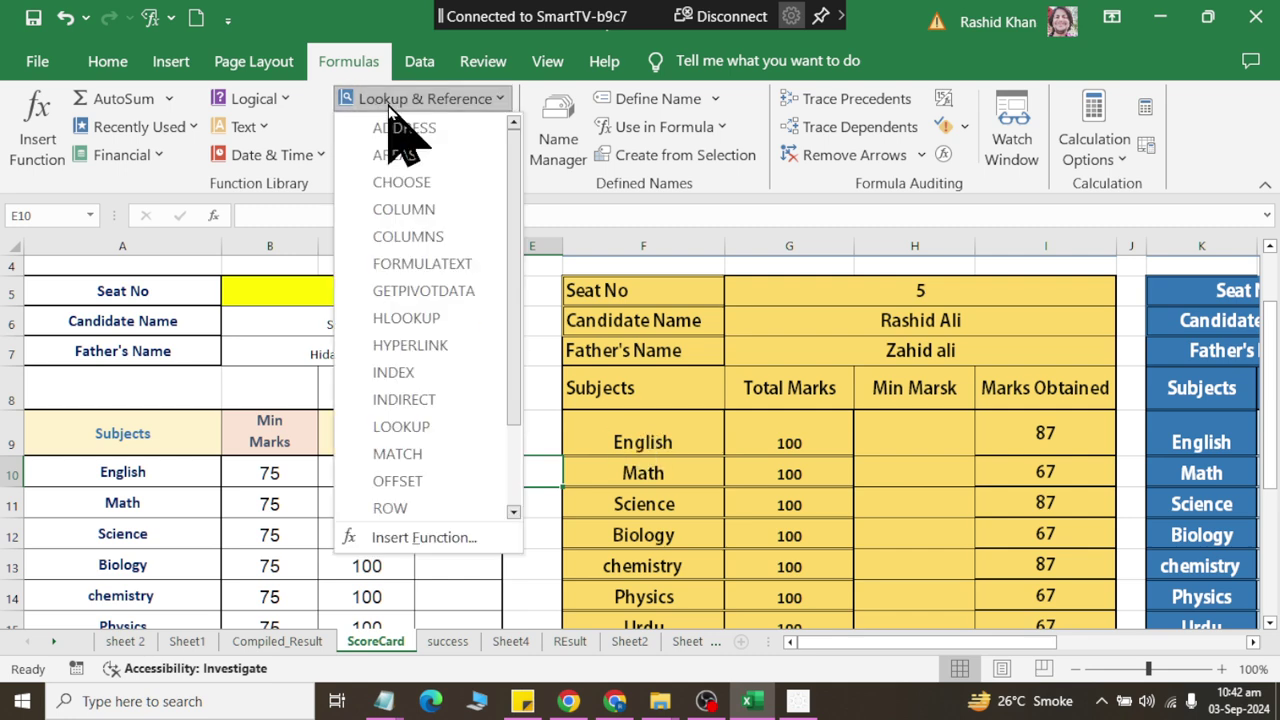
click(420, 508)
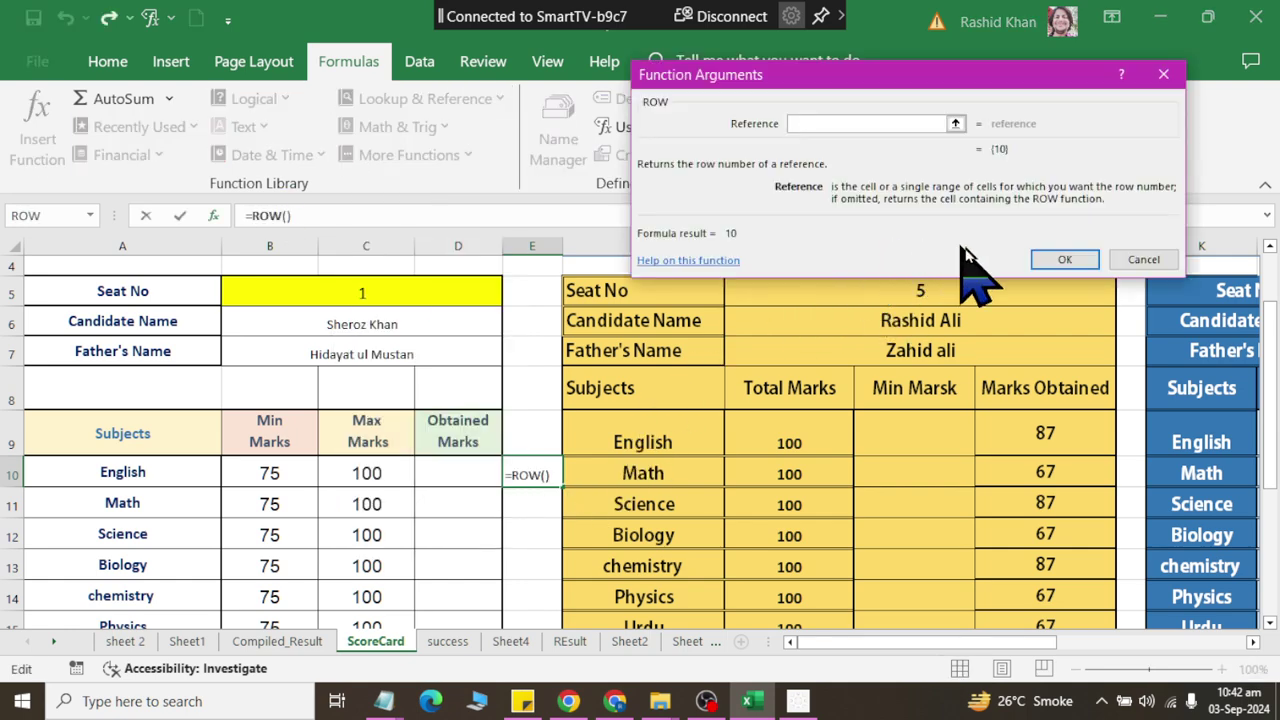
click(1052, 261)
drag(563, 246, 701, 246)
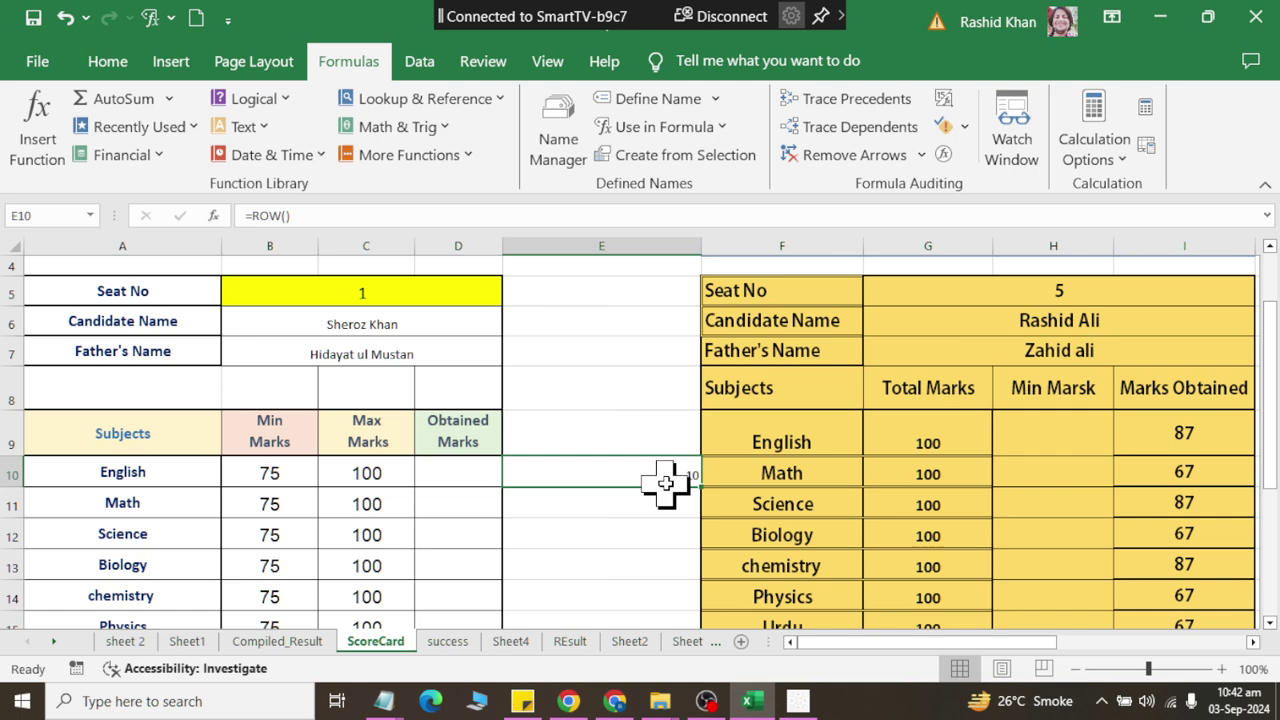
double_click(664, 472)
text(-9)
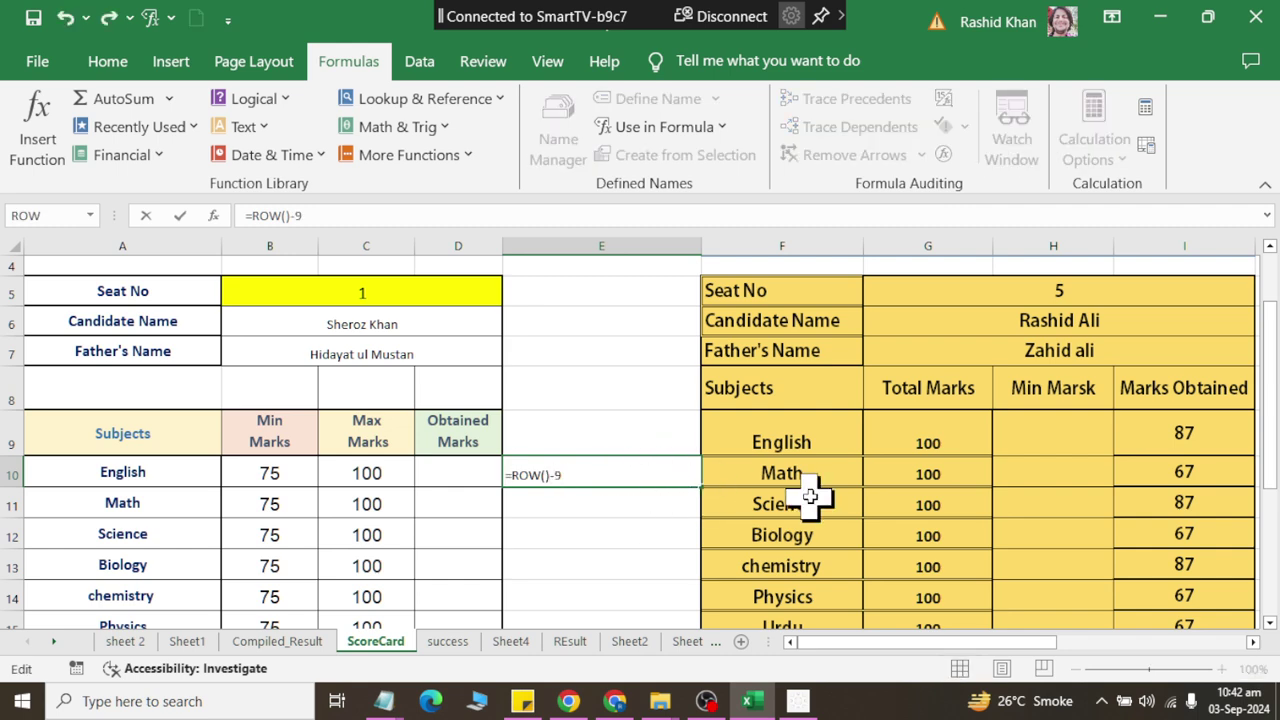
key(Return)
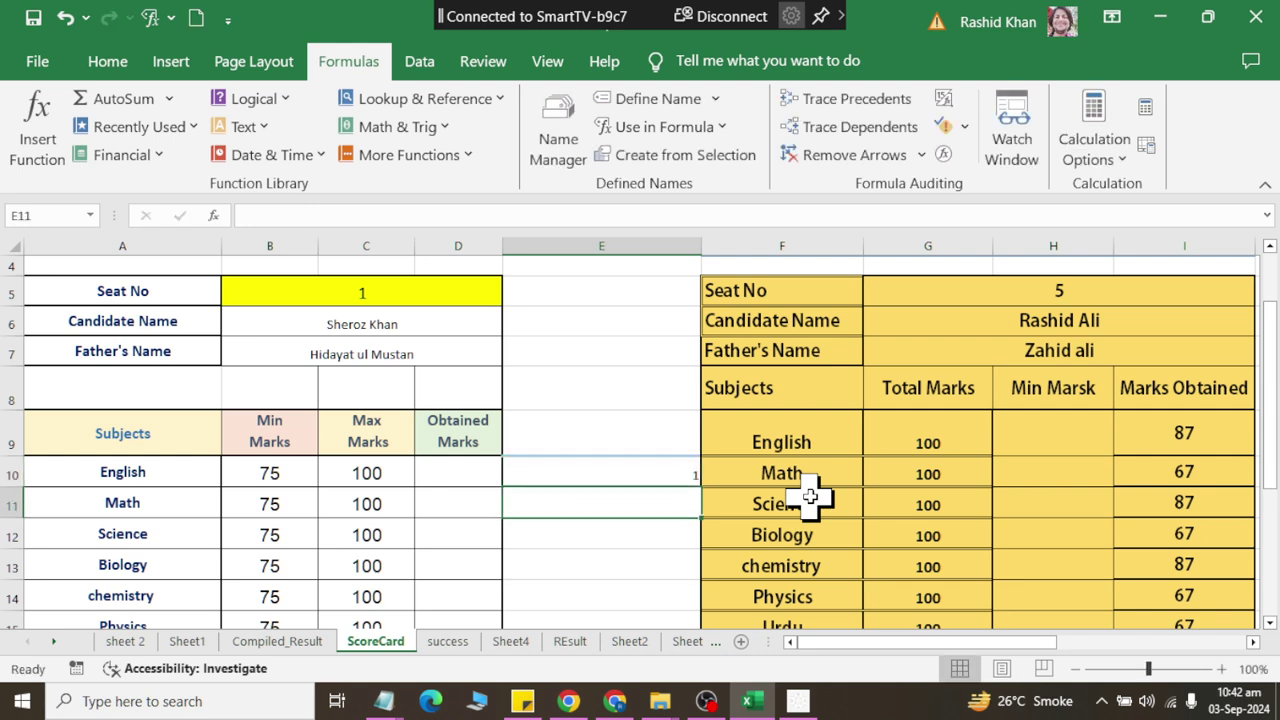
click(614, 476)
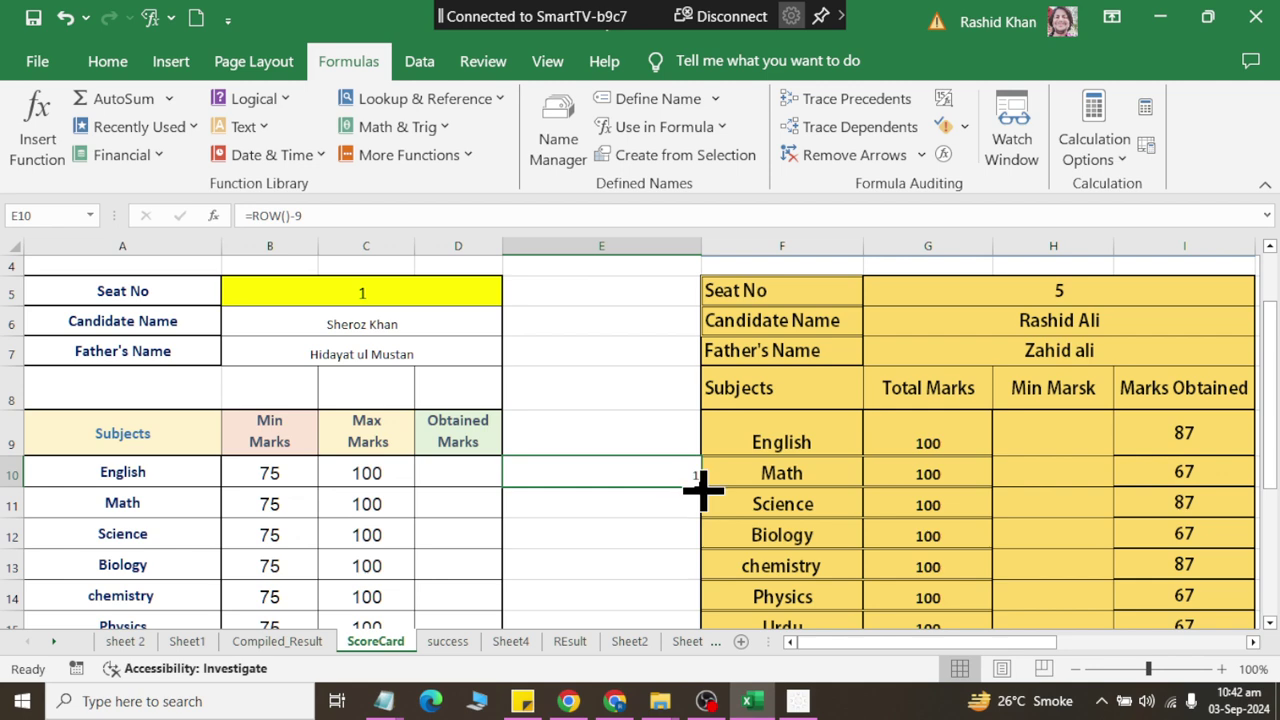
drag(700, 486, 700, 634)
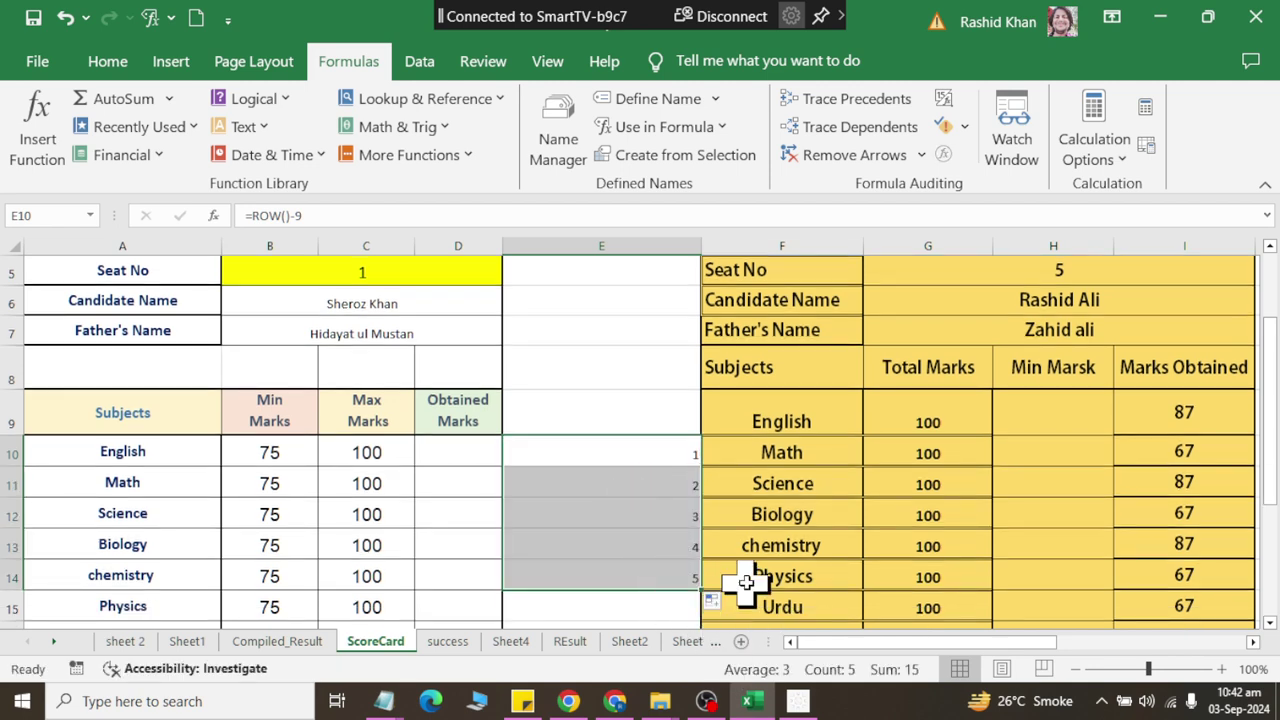
key(Delete)
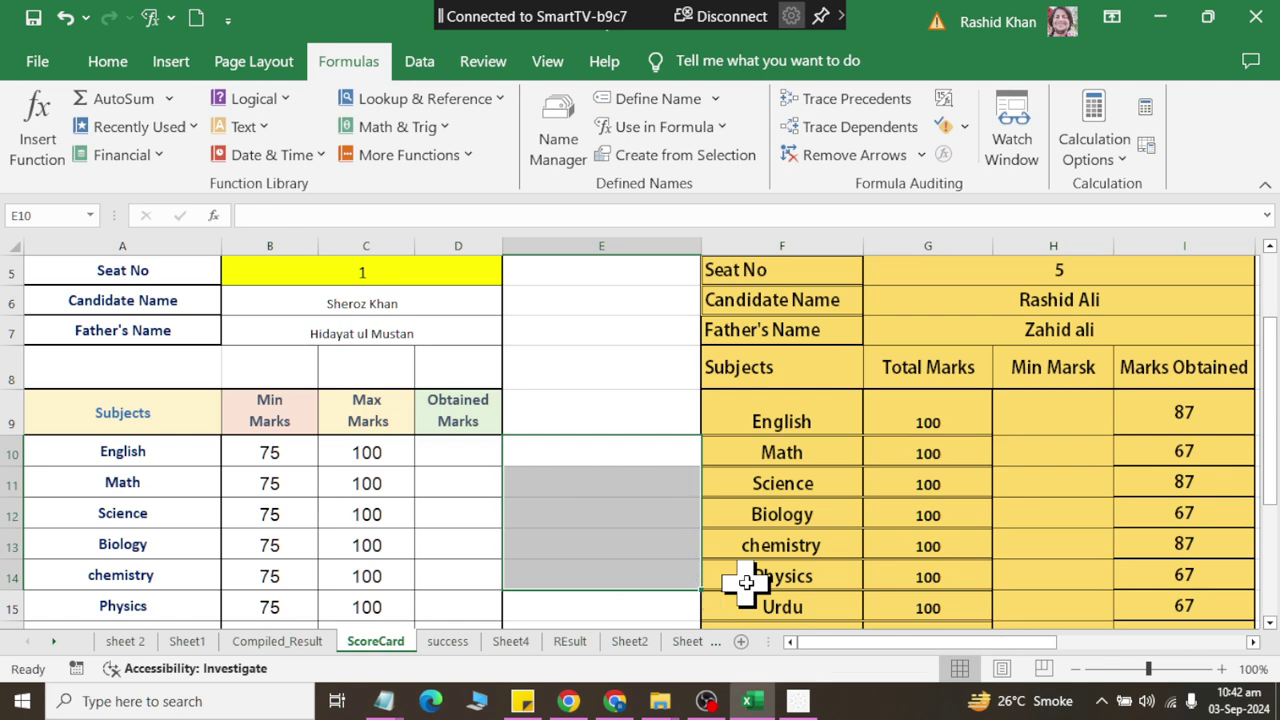
Step: Enter =VLOOKUP(Seat_No,sdata,ROW()-7) in the English Obtained Marks cell D10
click(445, 453)
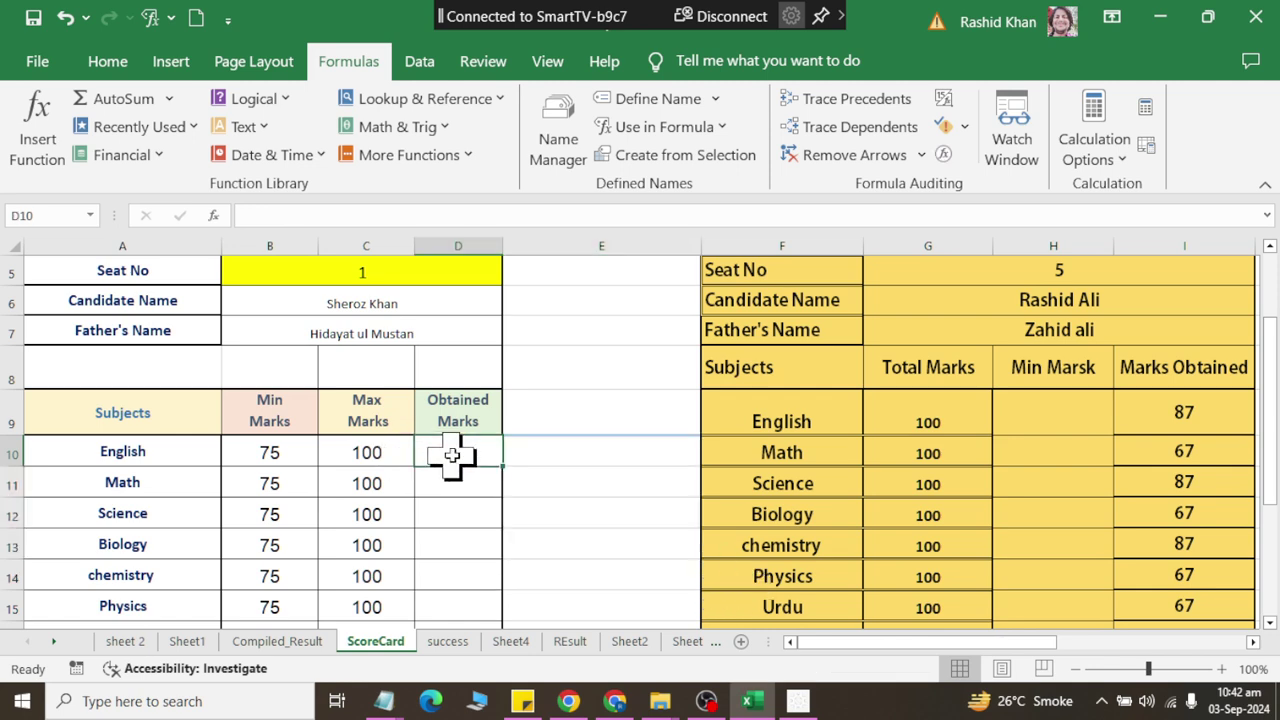
click(418, 100)
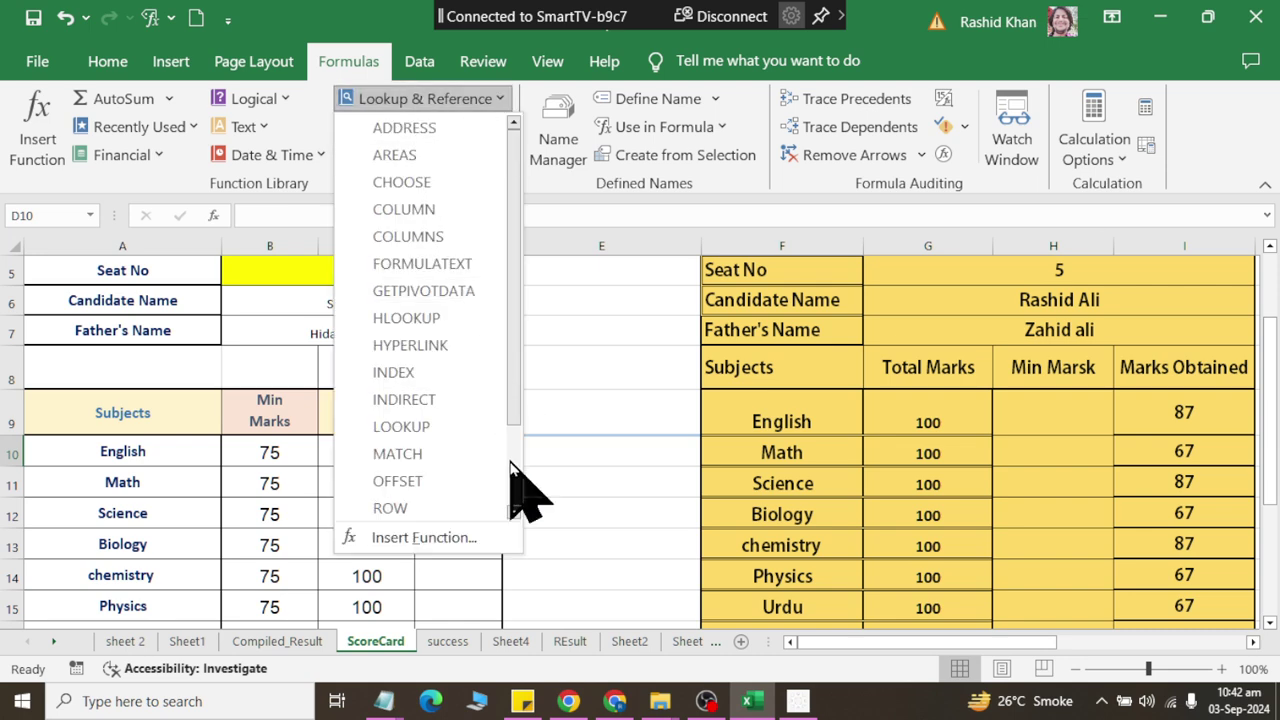
scroll(510, 470, down, 2)
click(478, 511)
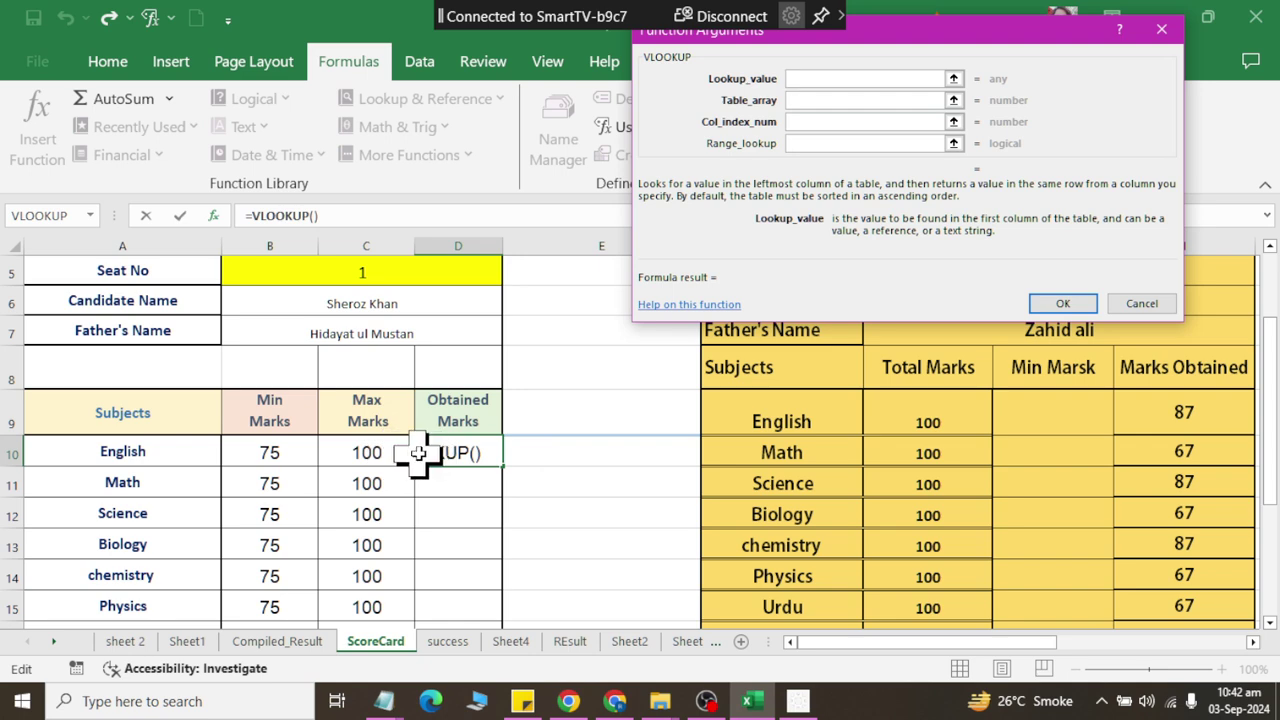
click(362, 273)
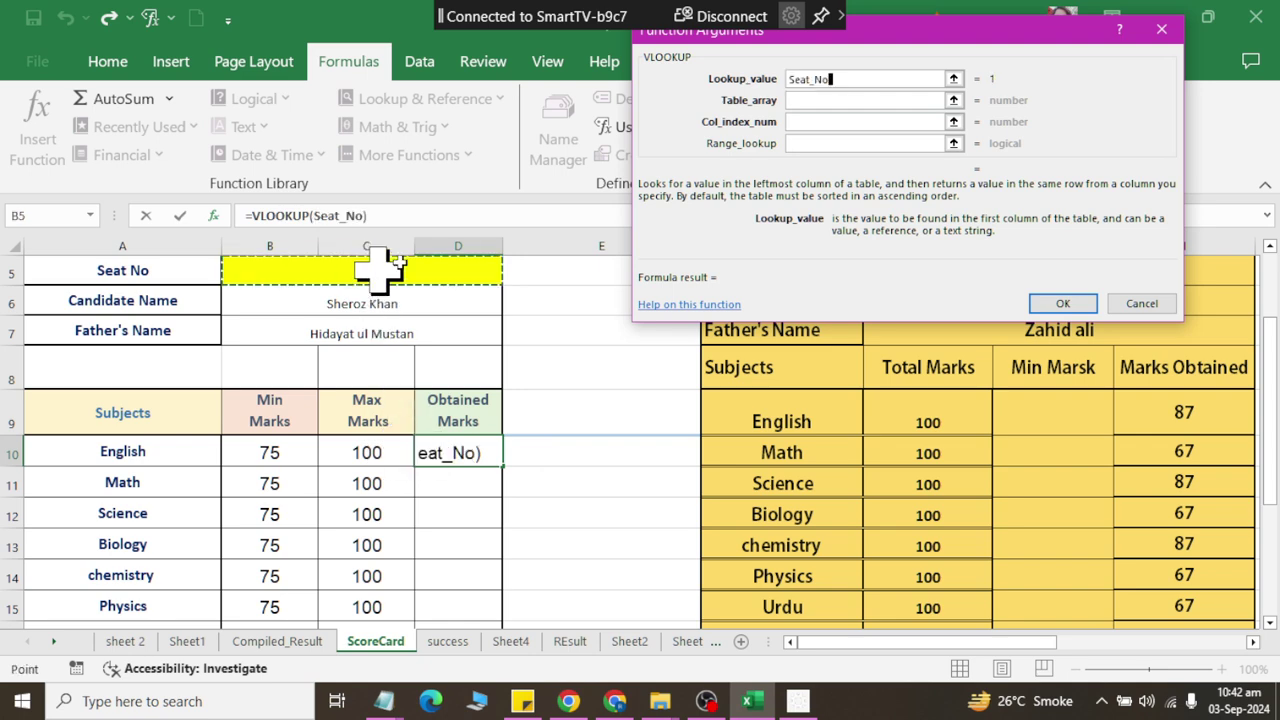
click(804, 100)
text(sd)
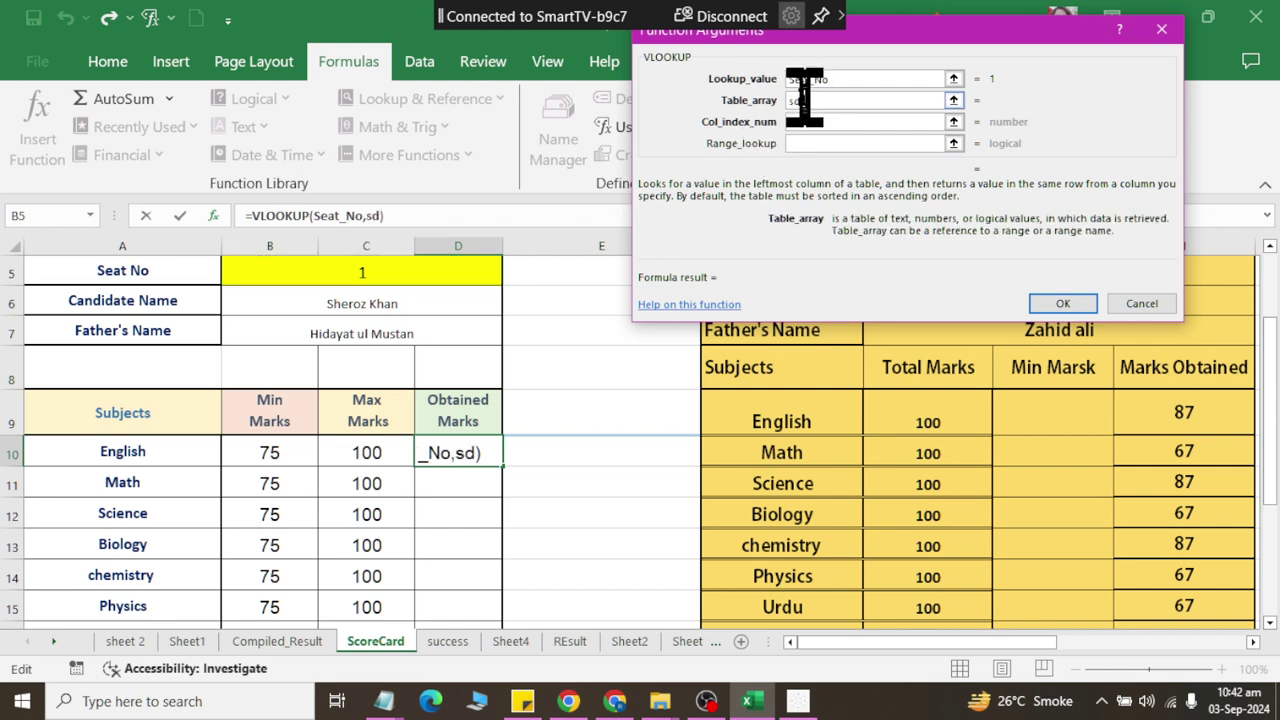
text(ata)
click(811, 121)
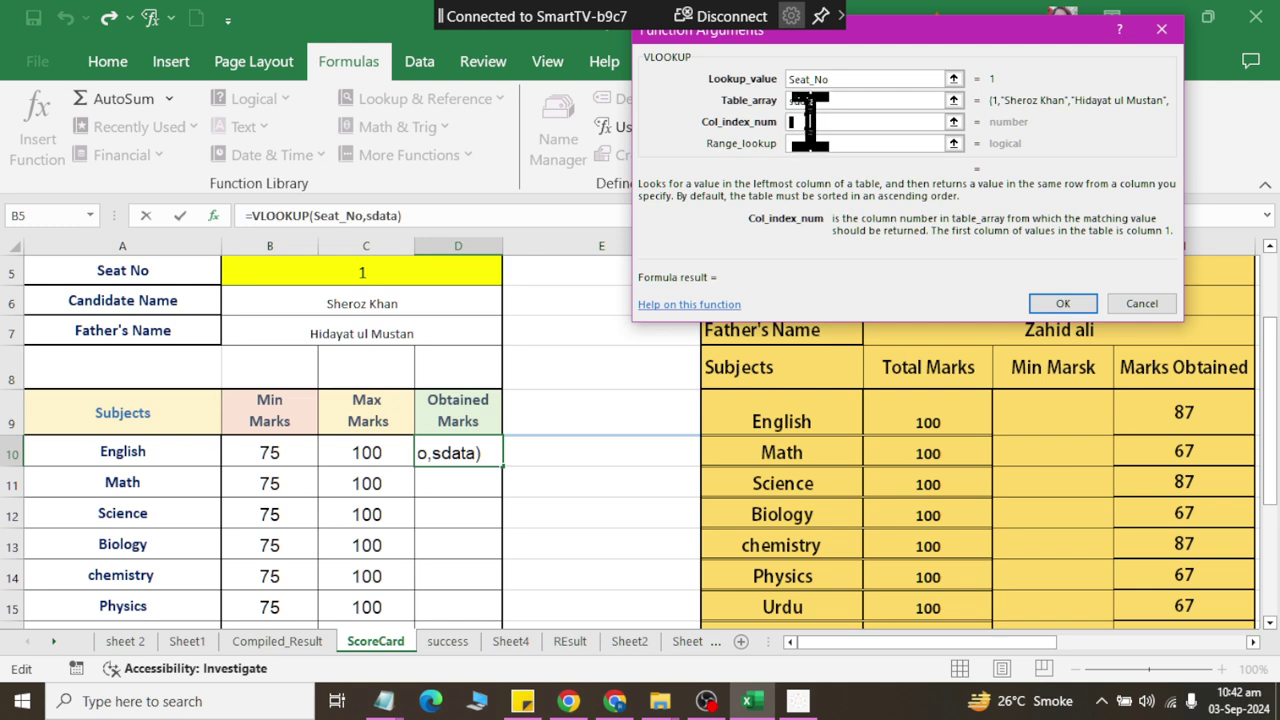
text(row())
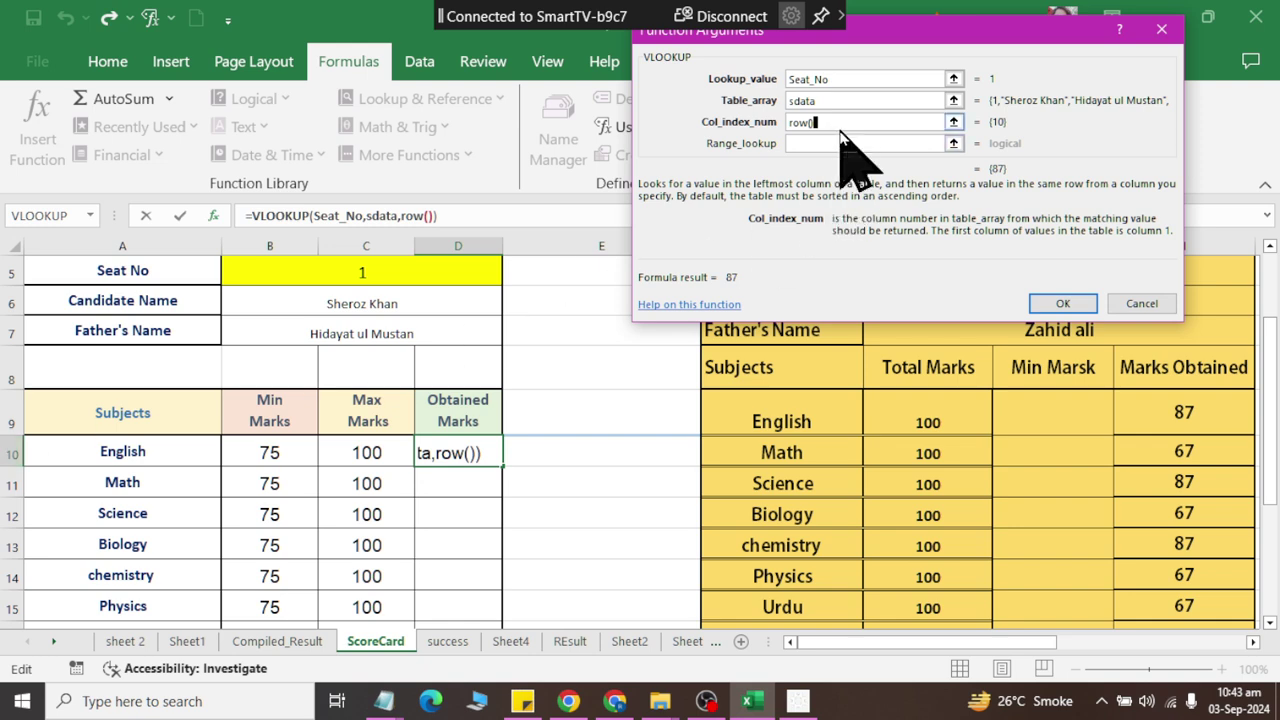
text(-9)
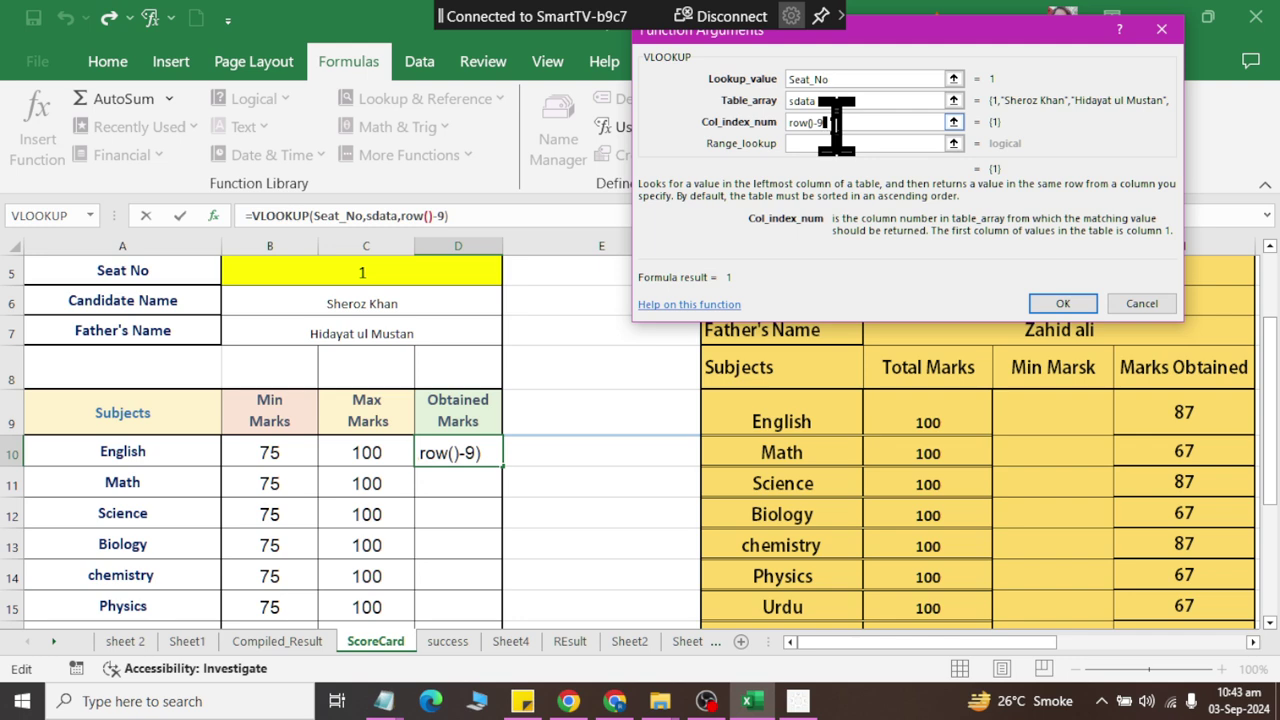
key(BackSpace)
text(7)
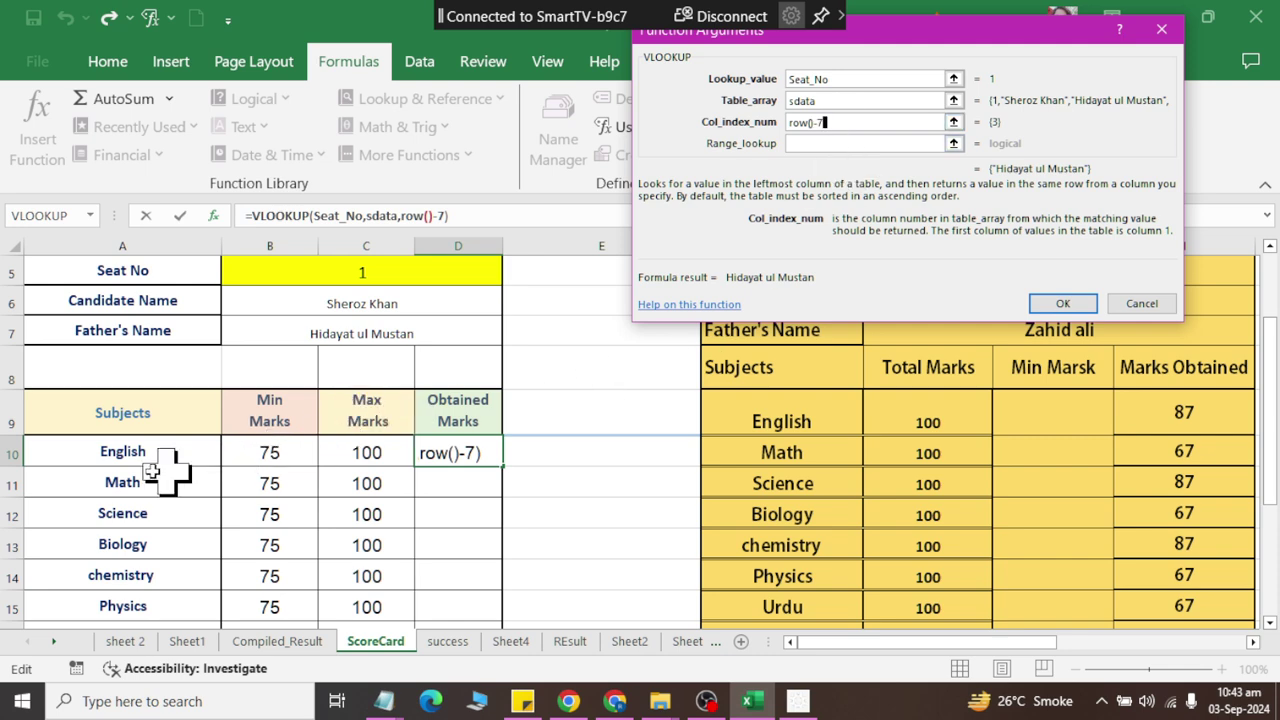
click(1063, 303)
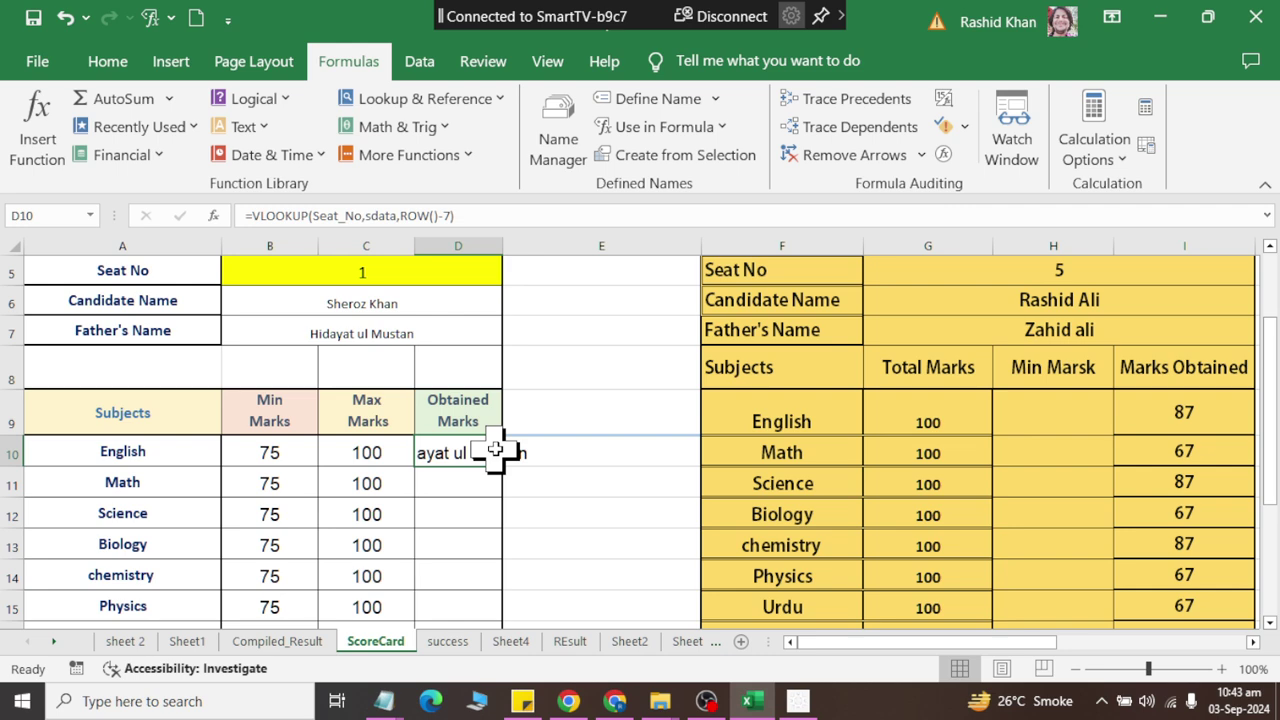
Step: Change D10's formula offset from ROW()-7 to ROW()-6 so it returns the English mark
double_click(448, 452)
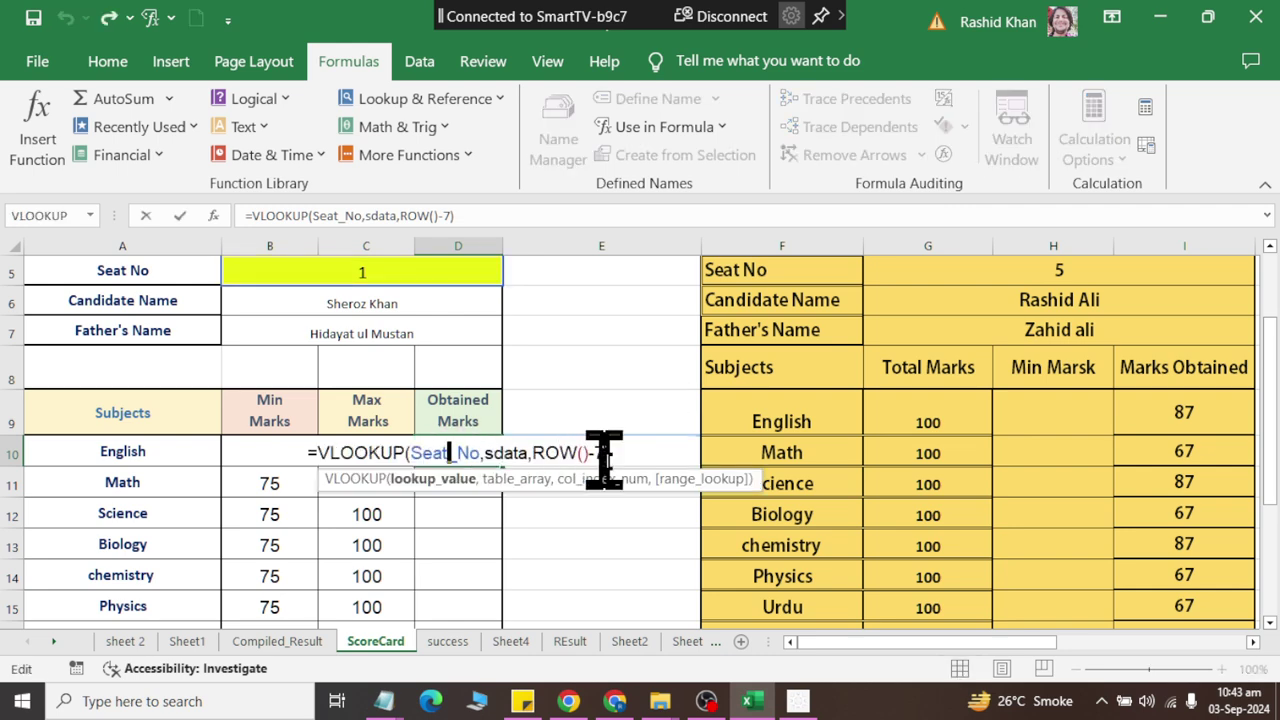
click(606, 455)
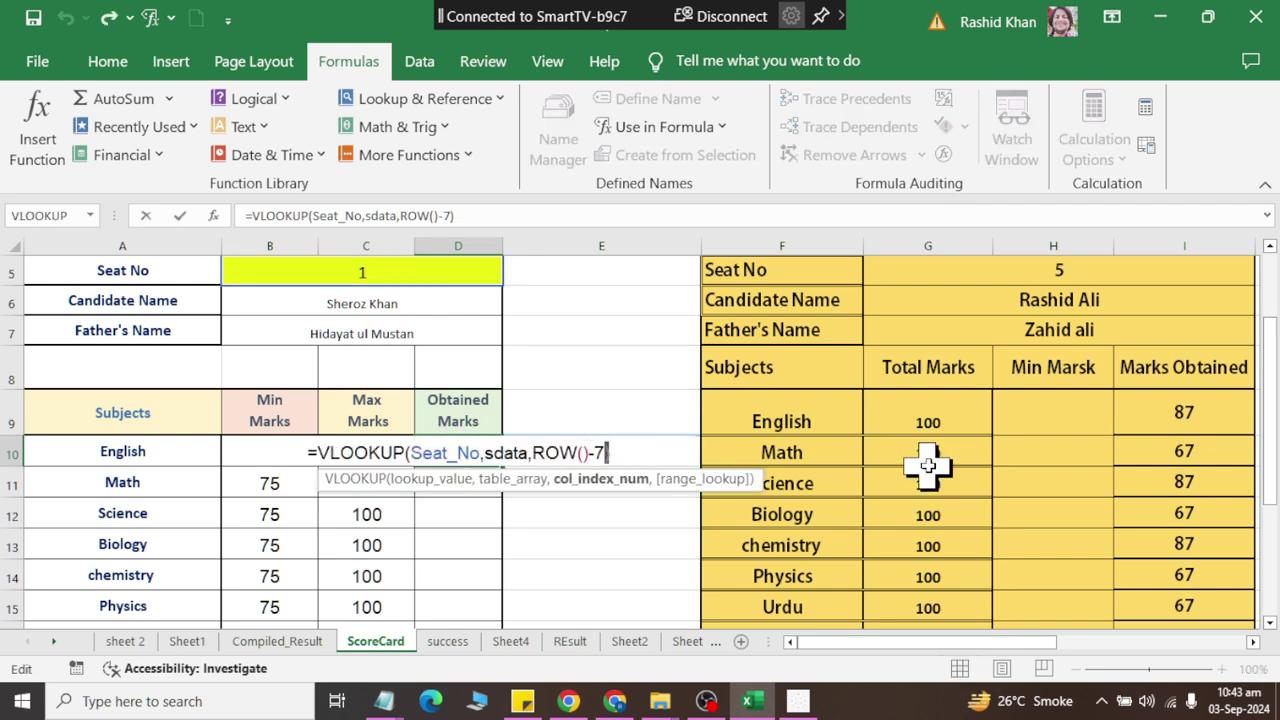
key(BackSpace)
text(6)
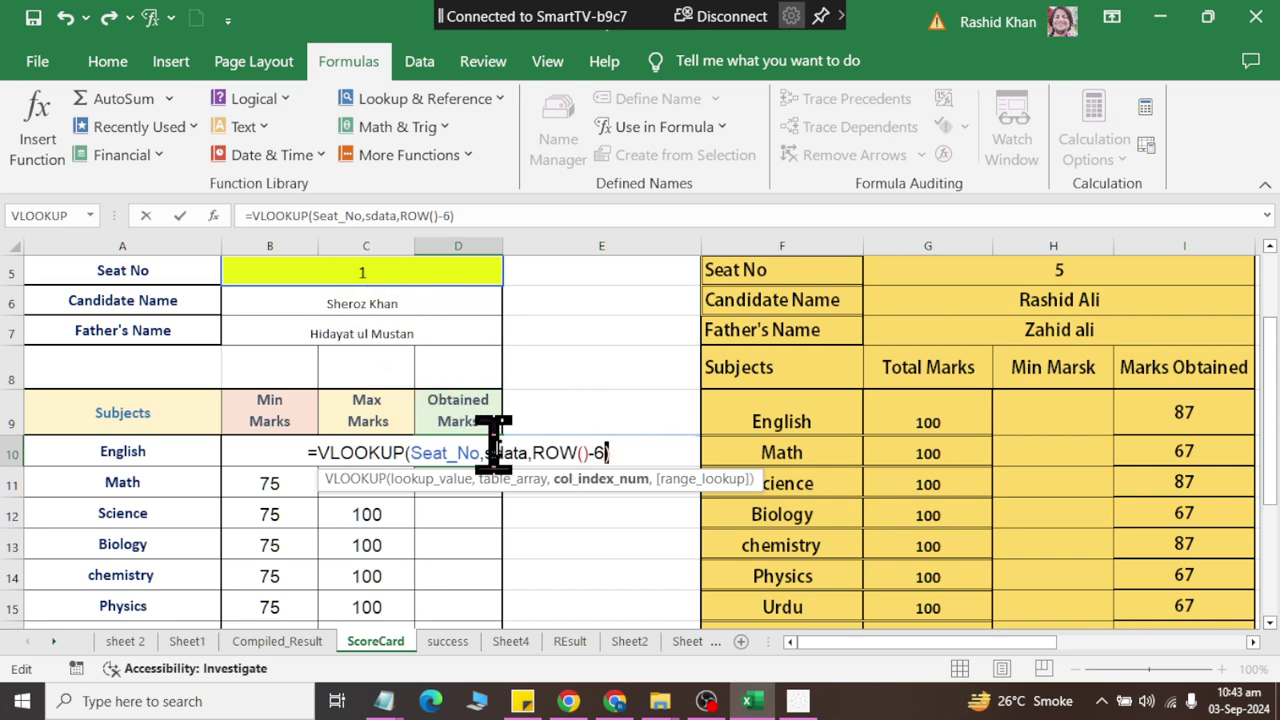
key(Return)
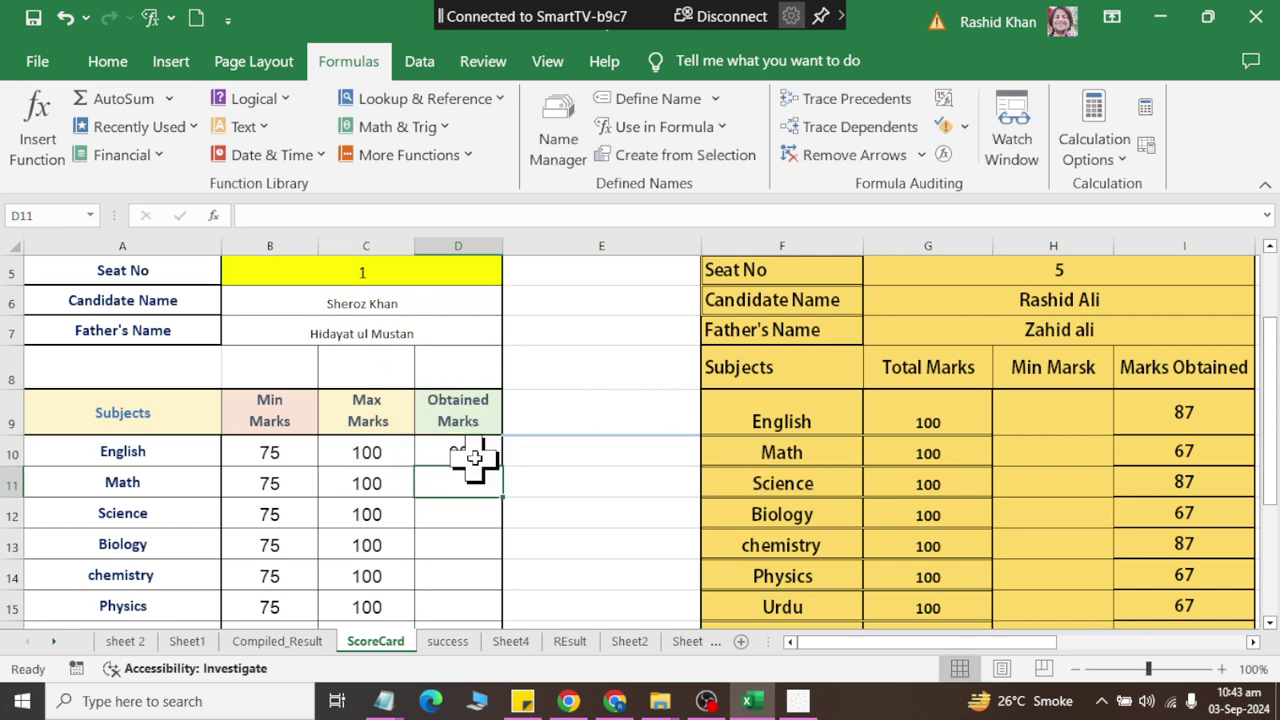
click(474, 458)
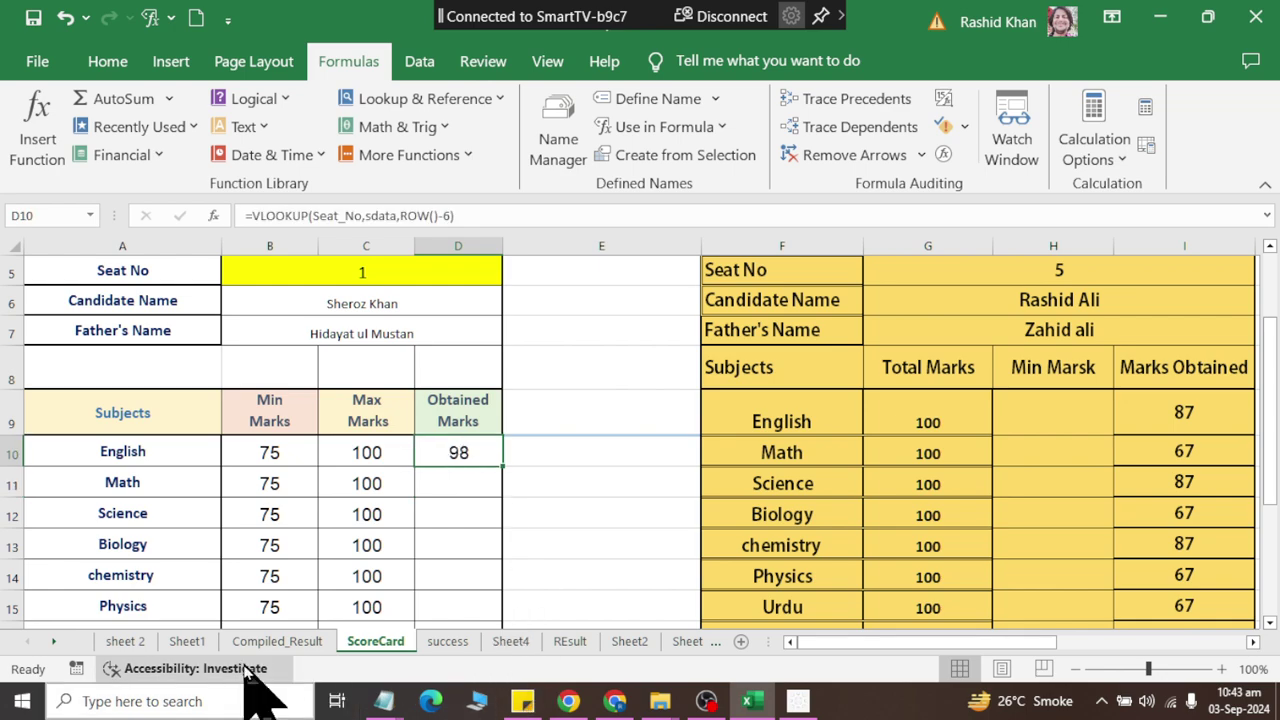
Step: Confirm the first student's English mark 98 in D4 on Compiled_Result, then return to ScoreCard
click(268, 645)
scroll(520, 362, up, 1)
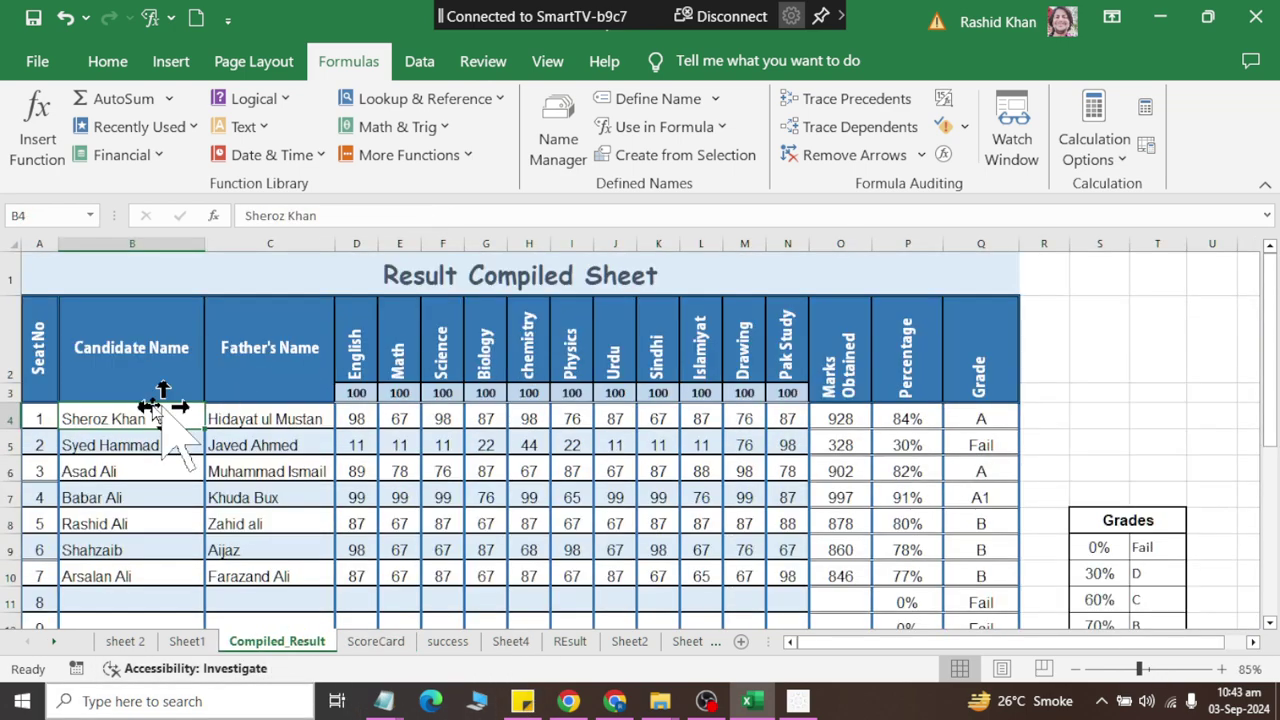
click(357, 418)
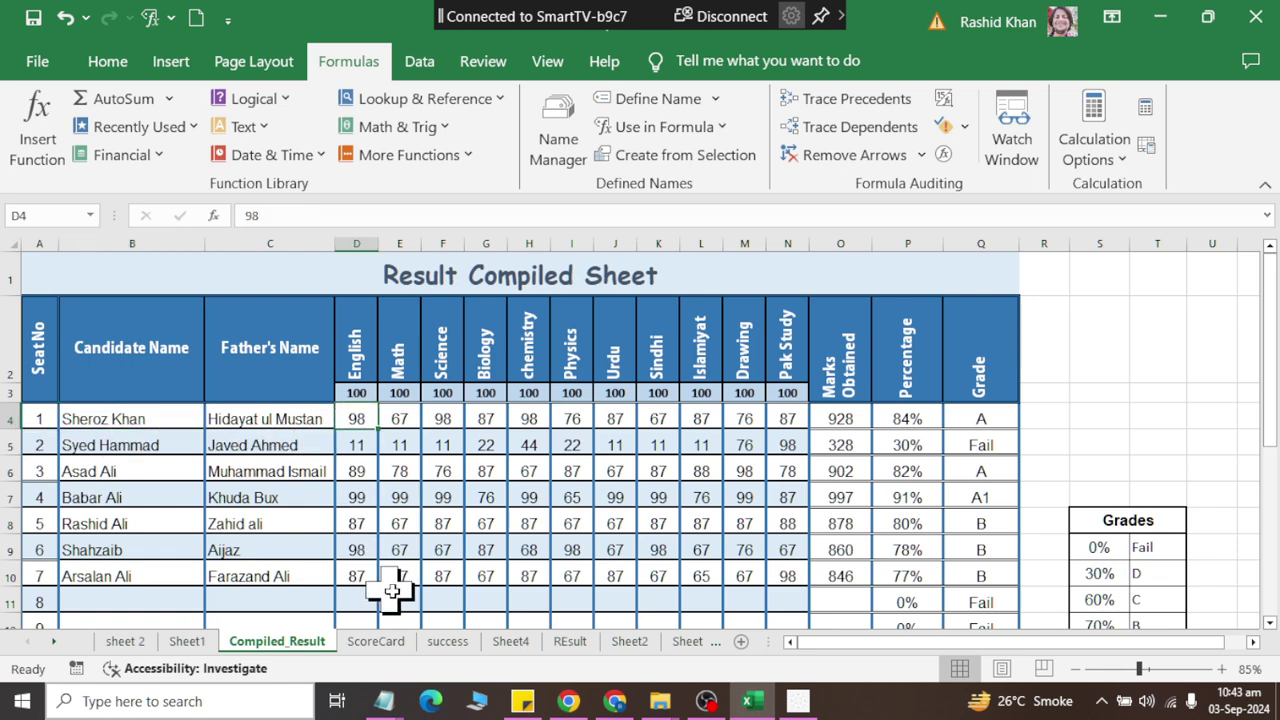
click(376, 642)
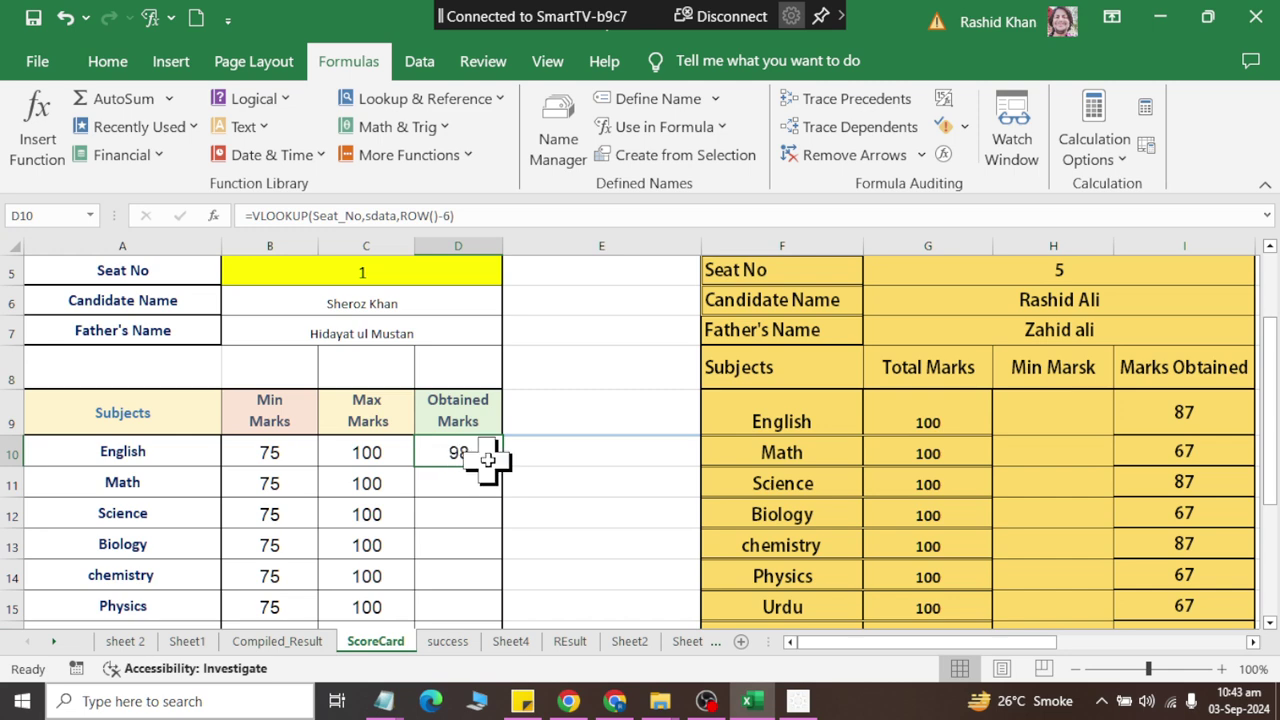
Step: Fill the D10 lookup down to D23 and format D22 as a percentage (84%)
mouse_move(502, 468)
mouse_down()
mouse_move(503, 594)
mouse_move(487, 618)
mouse_up()
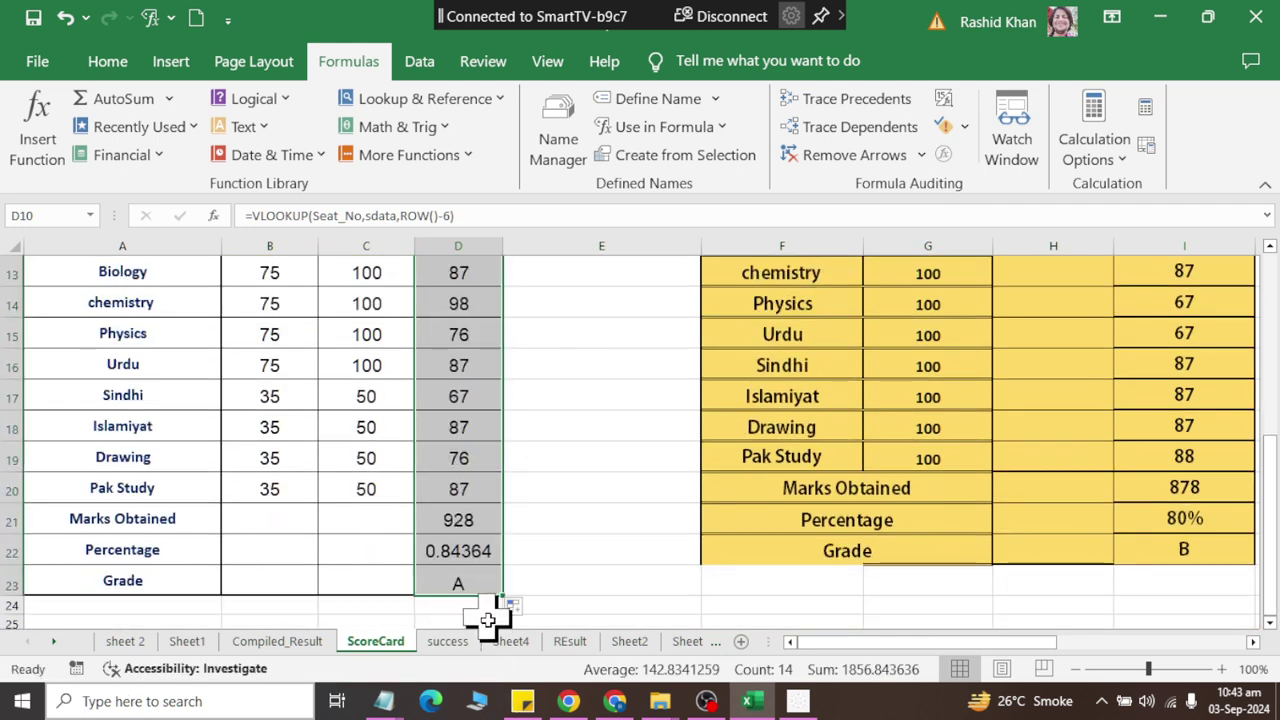
click(472, 550)
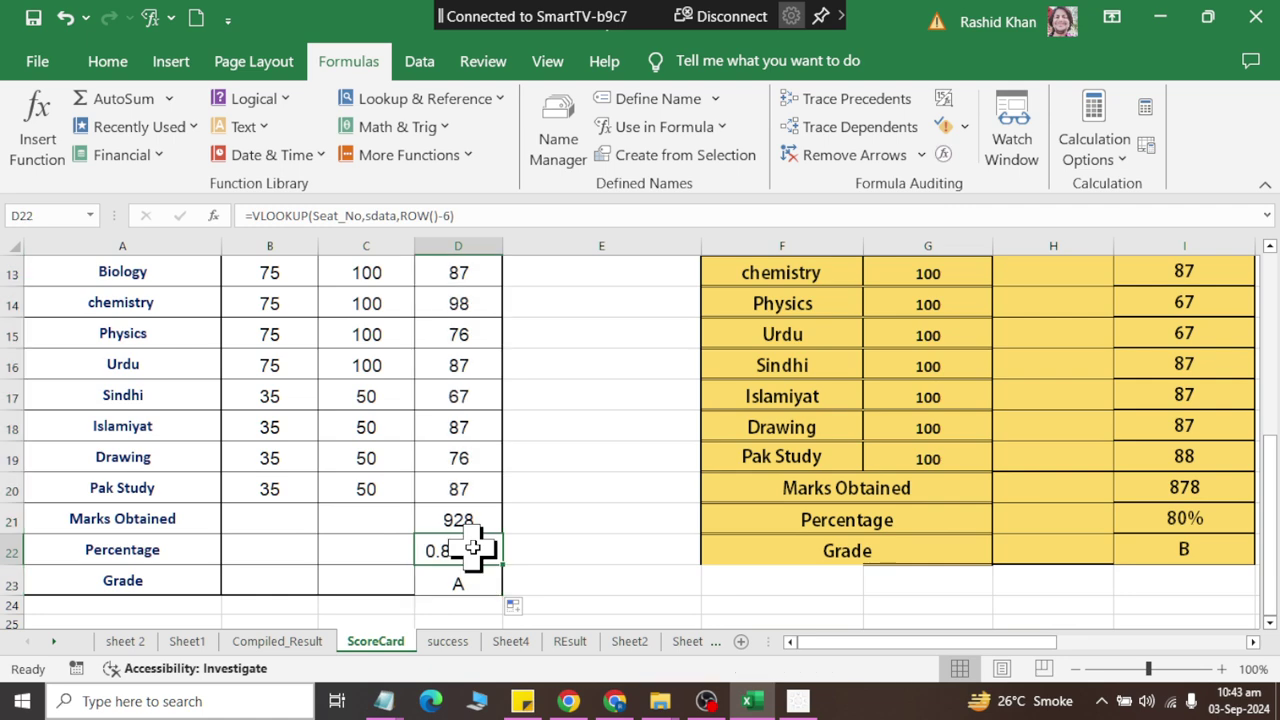
click(126, 66)
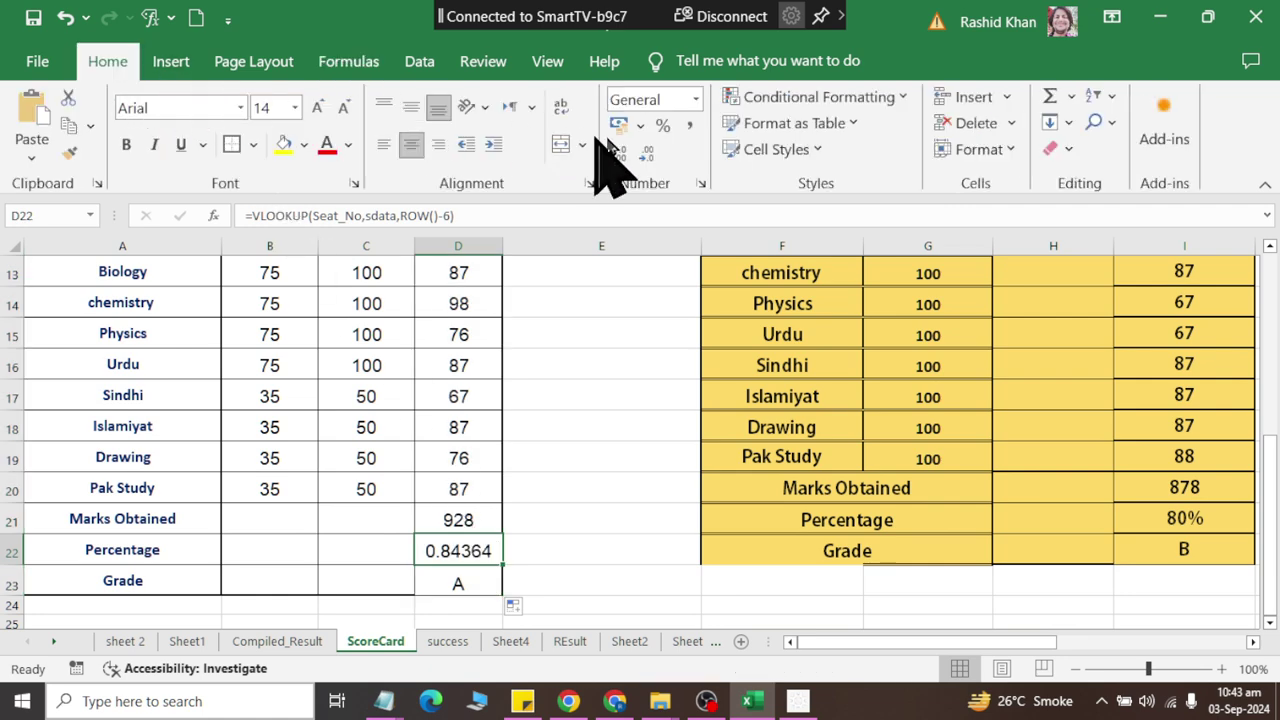
click(661, 127)
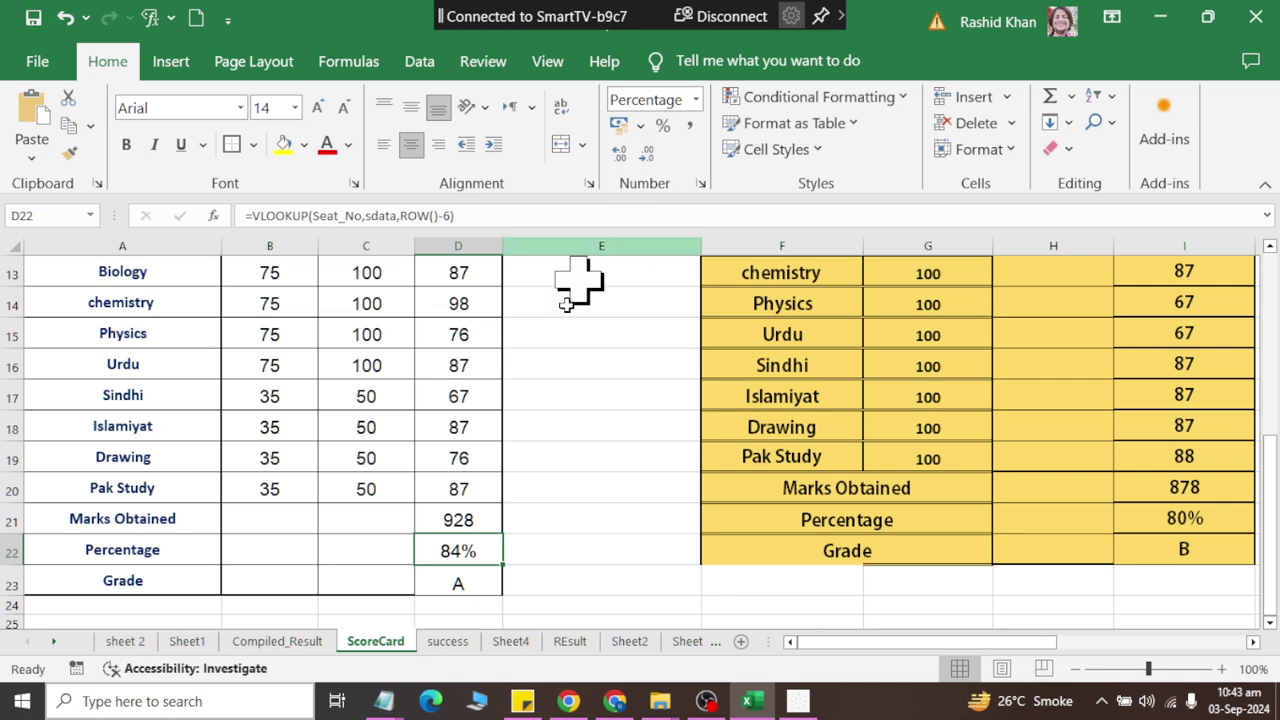
Step: Scroll back up and select the Seat No cell B5
scroll(437, 483, up, 2)
scroll(437, 483, up, 2)
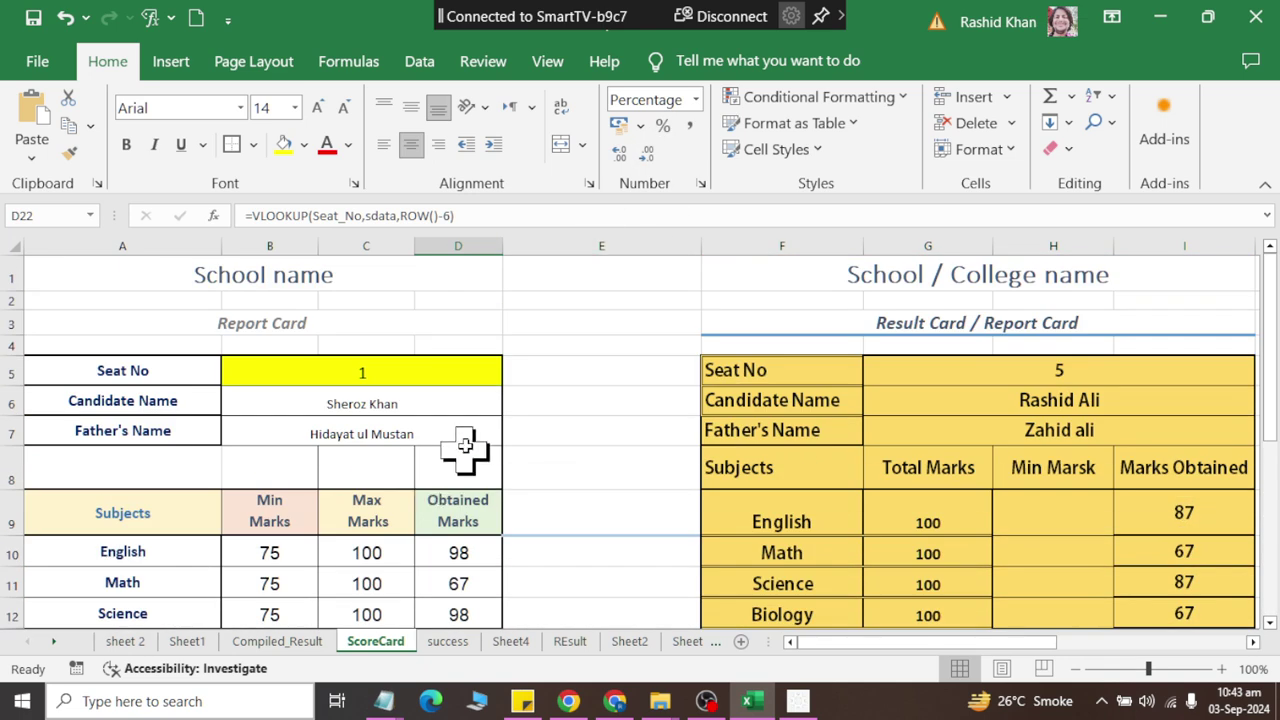
click(436, 370)
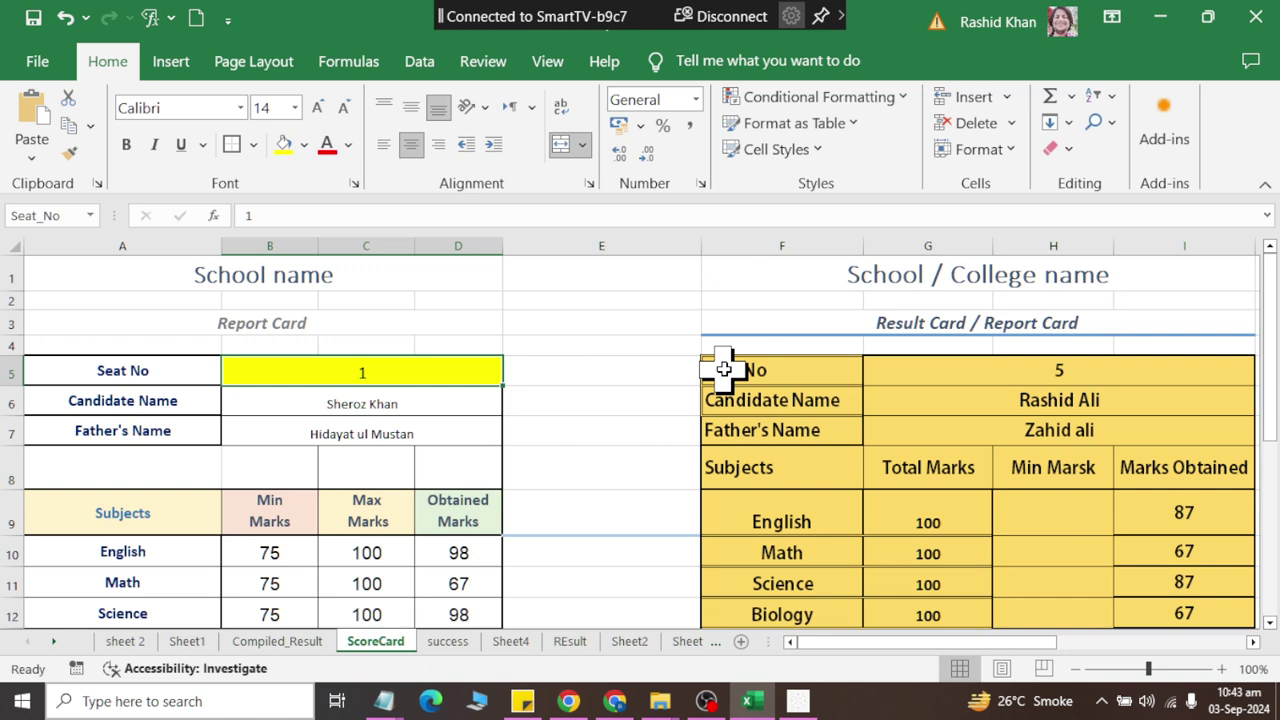
Step: Step the seat number through 2 to 8, then view the Compiled_Result sheet
click(723, 370)
click(723, 370)
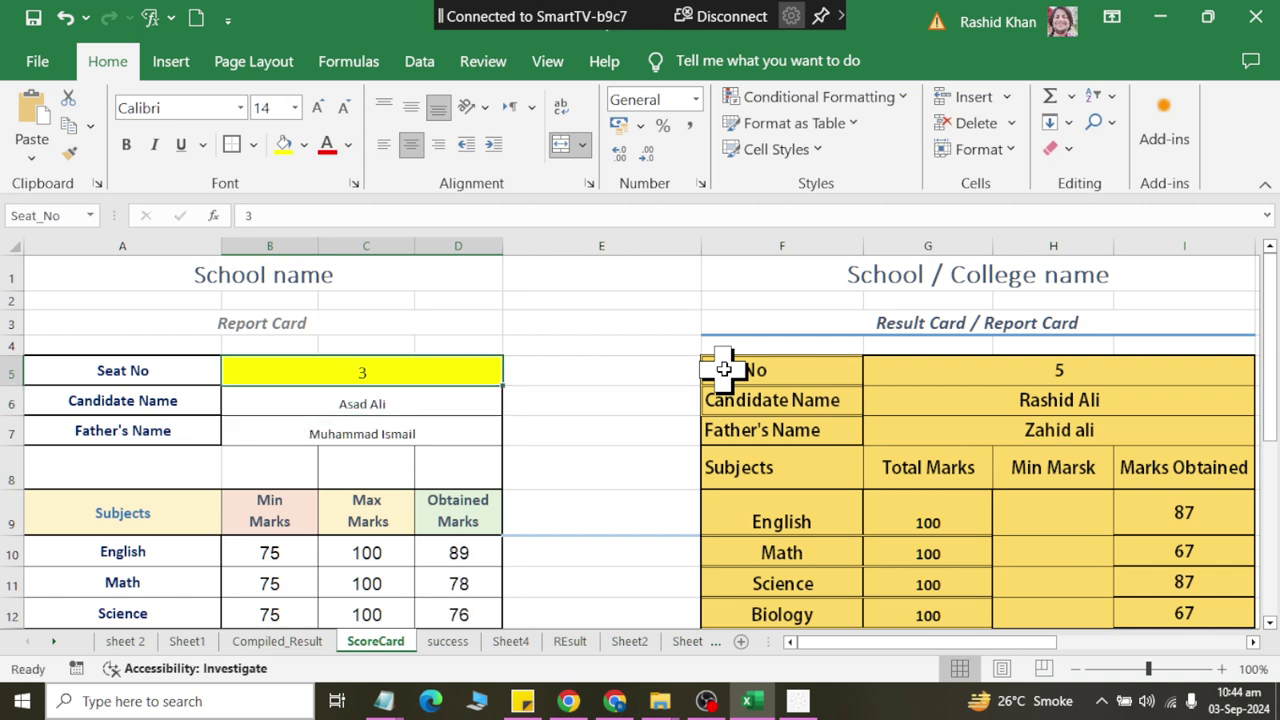
click(723, 370)
click(723, 370)
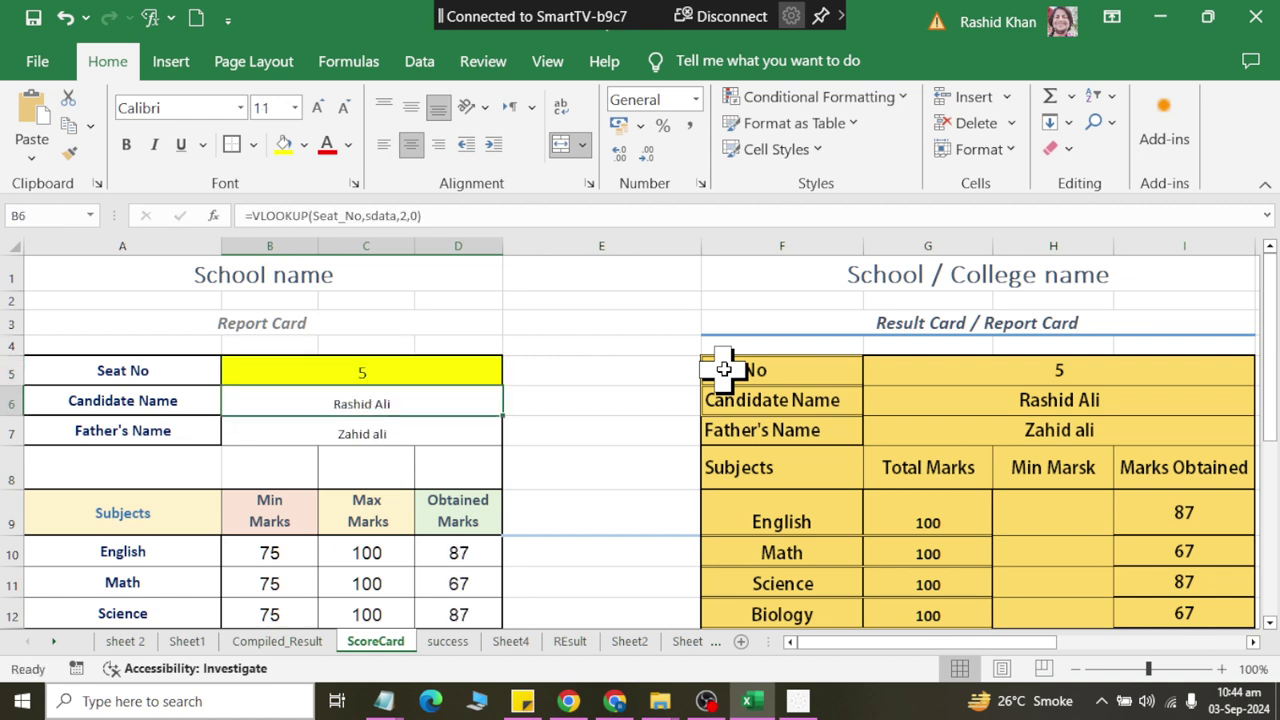
click(723, 370)
text(7)
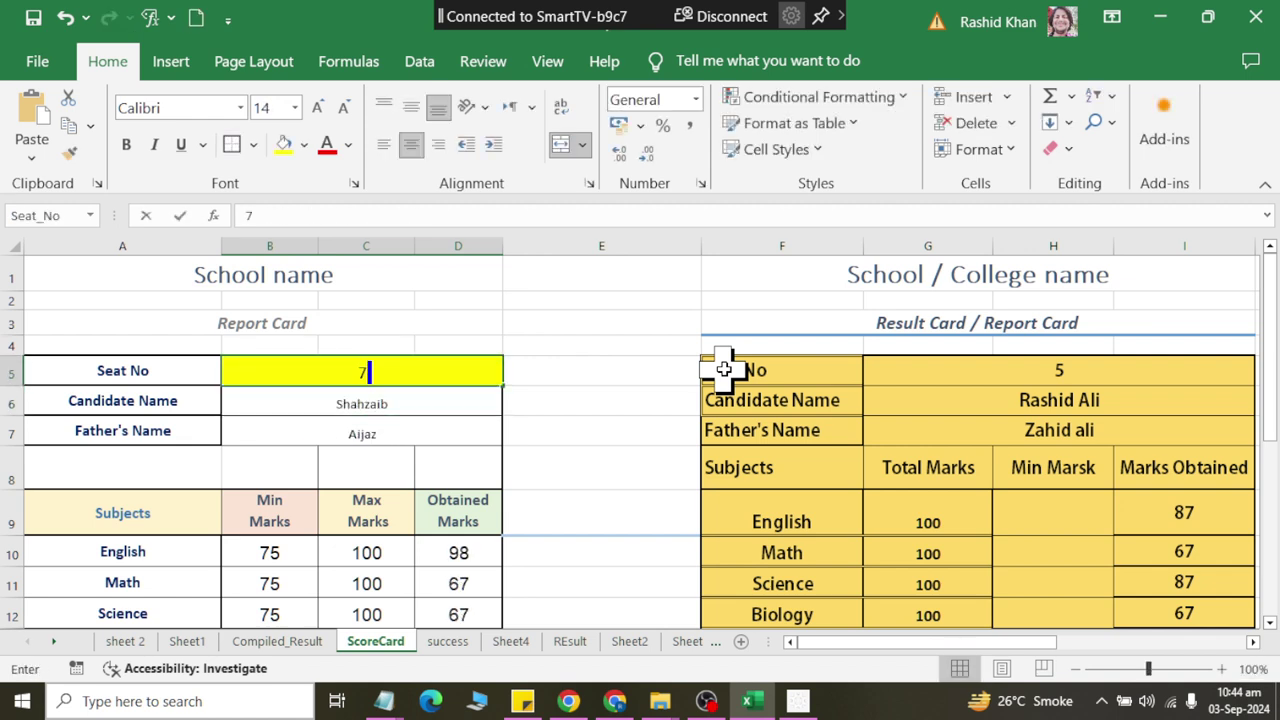
key(Return)
click(723, 370)
text(8)
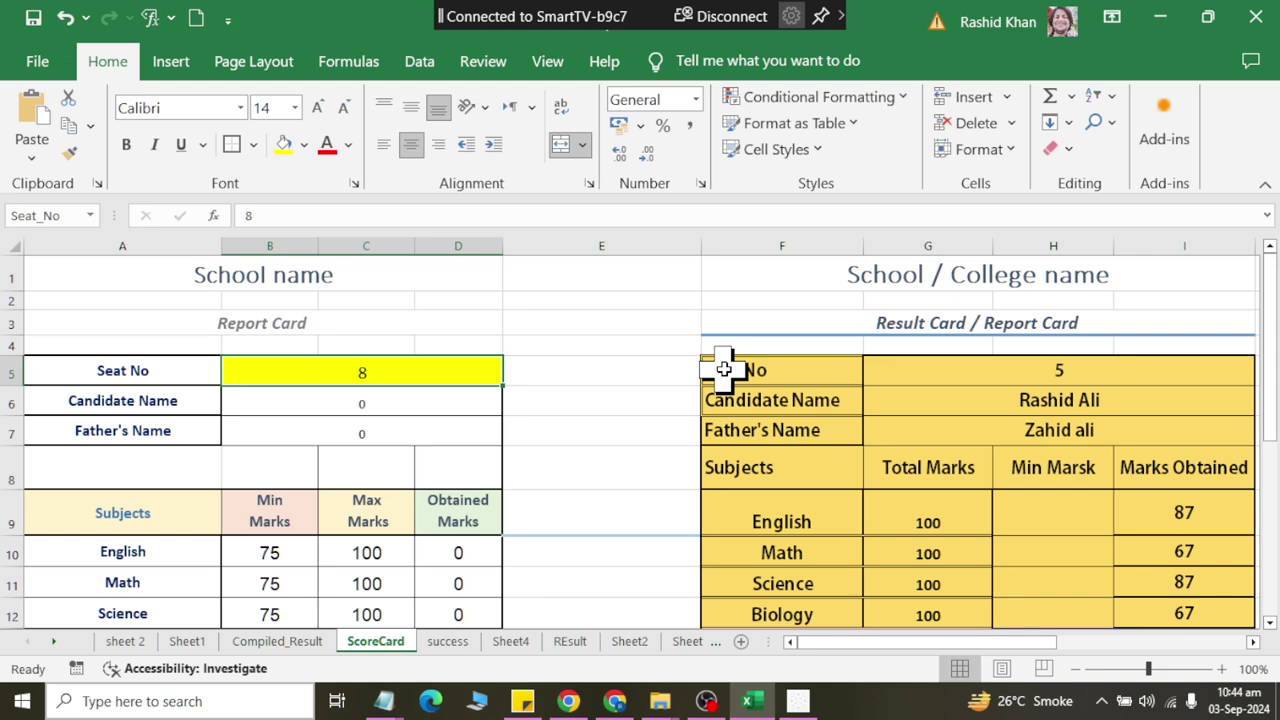
click(270, 643)
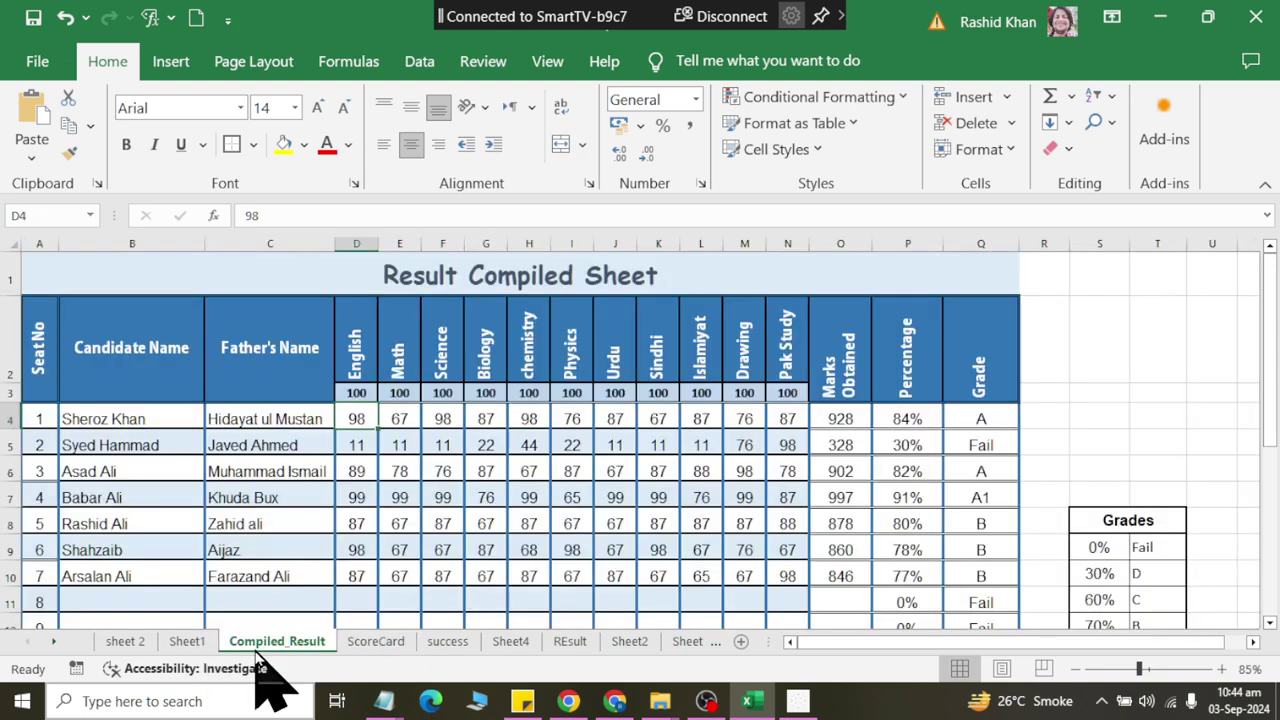
Step: Enter seat 8's candidate name and father's name in row 11
click(152, 603)
text(Jatin)
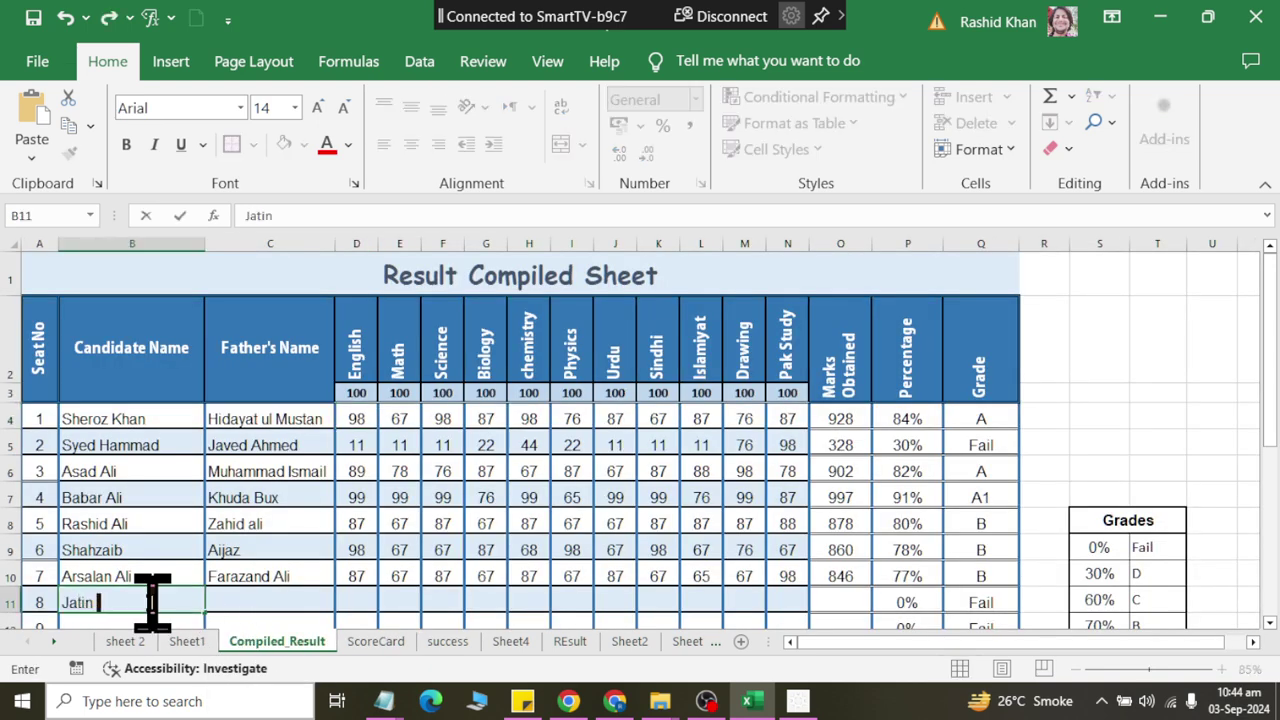
text(Kumar)
key(Tab)
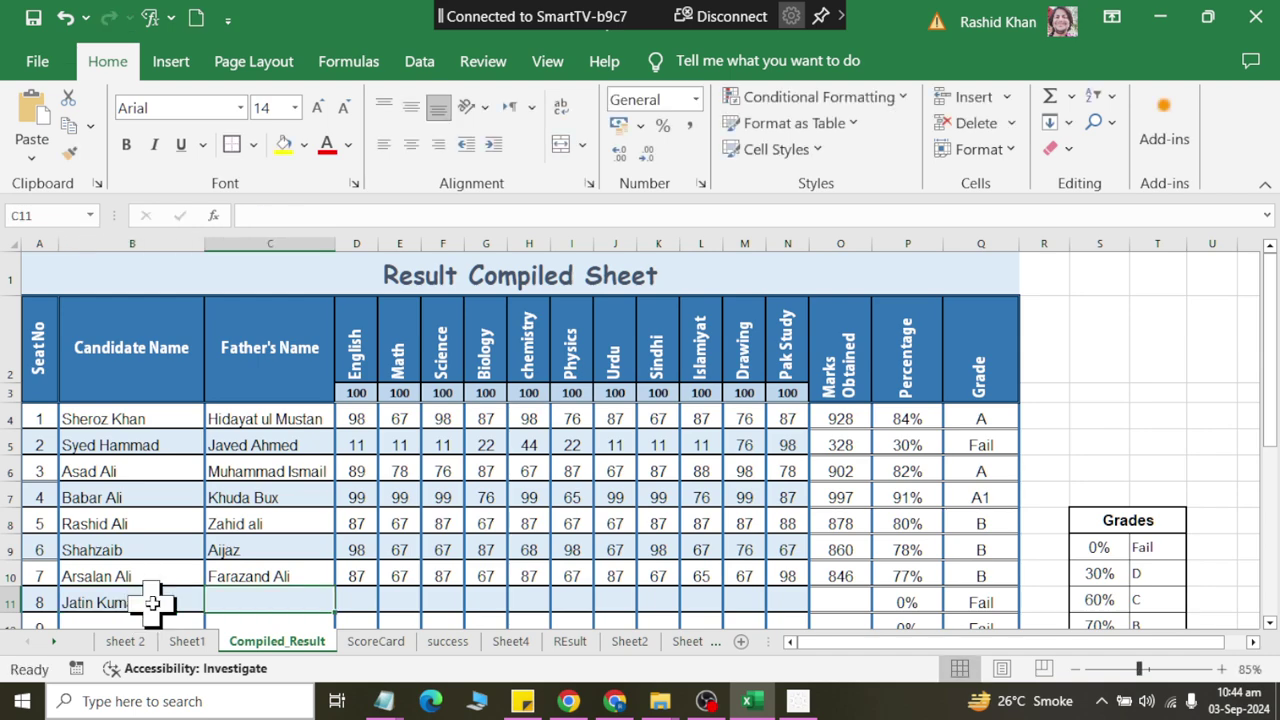
text(Sadhu)
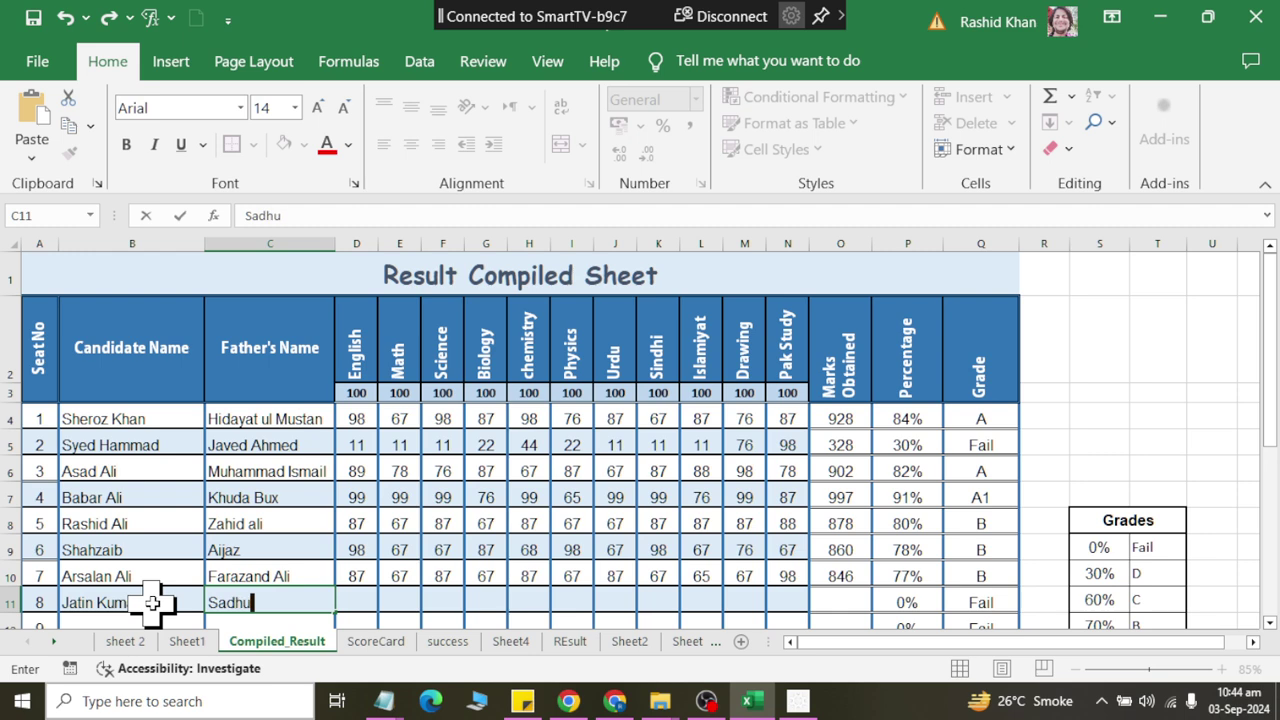
text( Ram)
key(Tab)
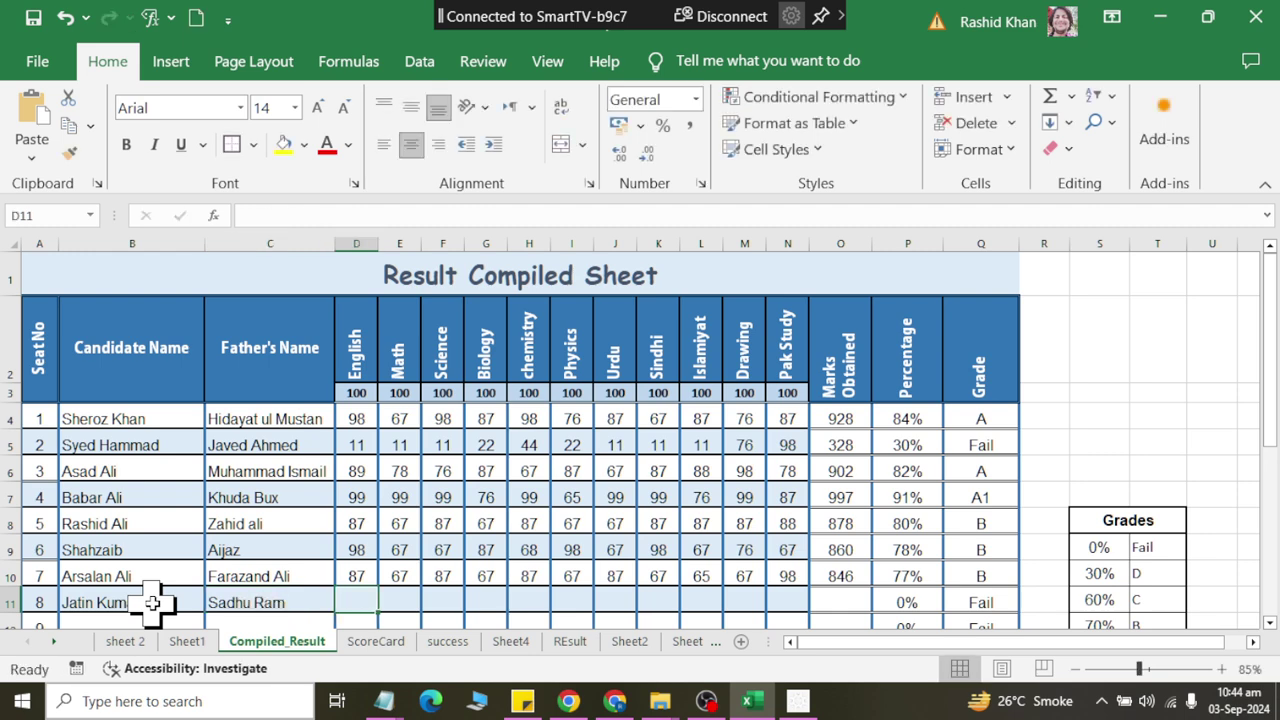
Step: Enter seat 8's marks English 76, Math 87, Science 93, Biology 77, Chemistry 89
text(76)
key(Tab)
text(87)
key(Tab)
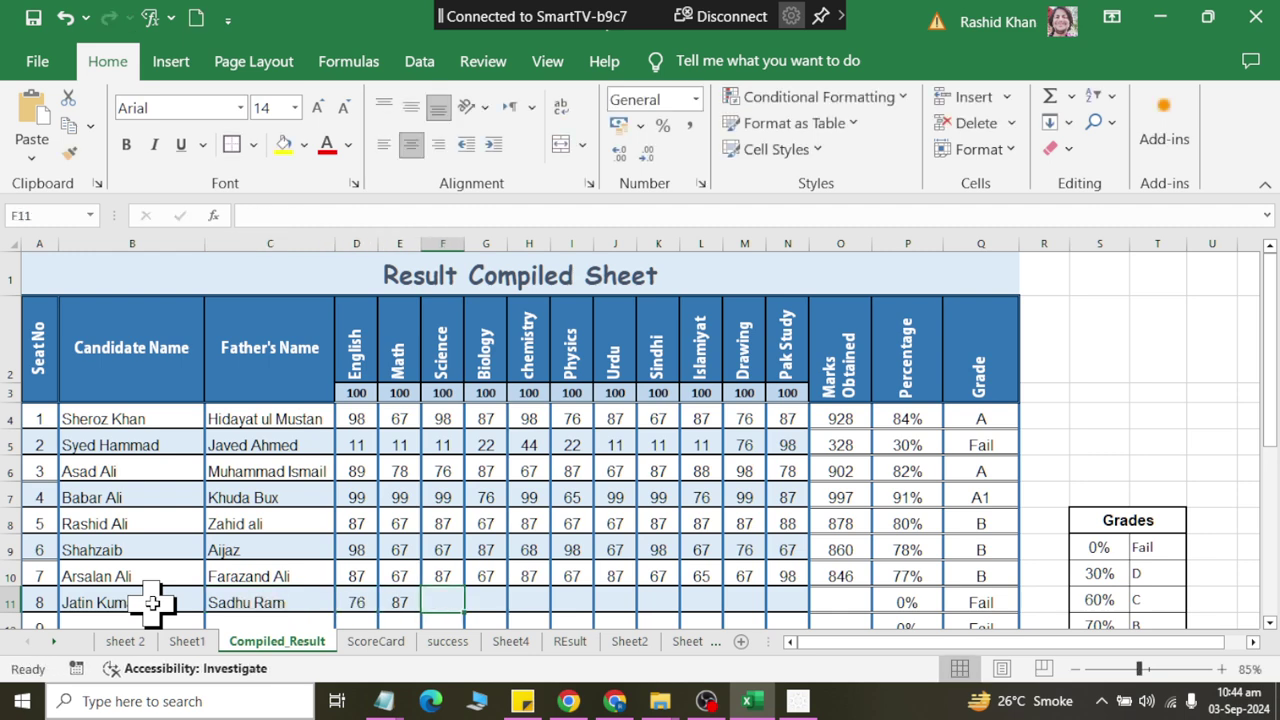
text(93)
key(Tab)
text(7)
key(Tab)
text(8)
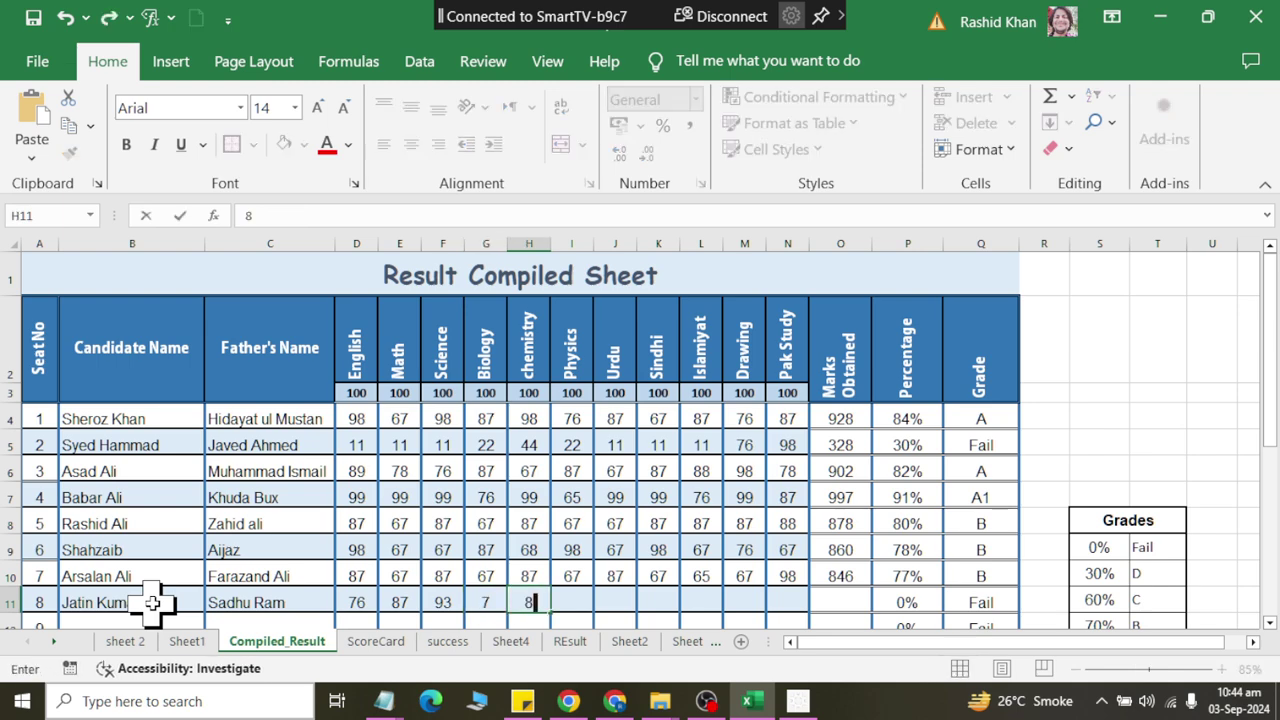
key(Escape)
key(Left)
text(77)
key(Tab)
text(89)
key(Tab)
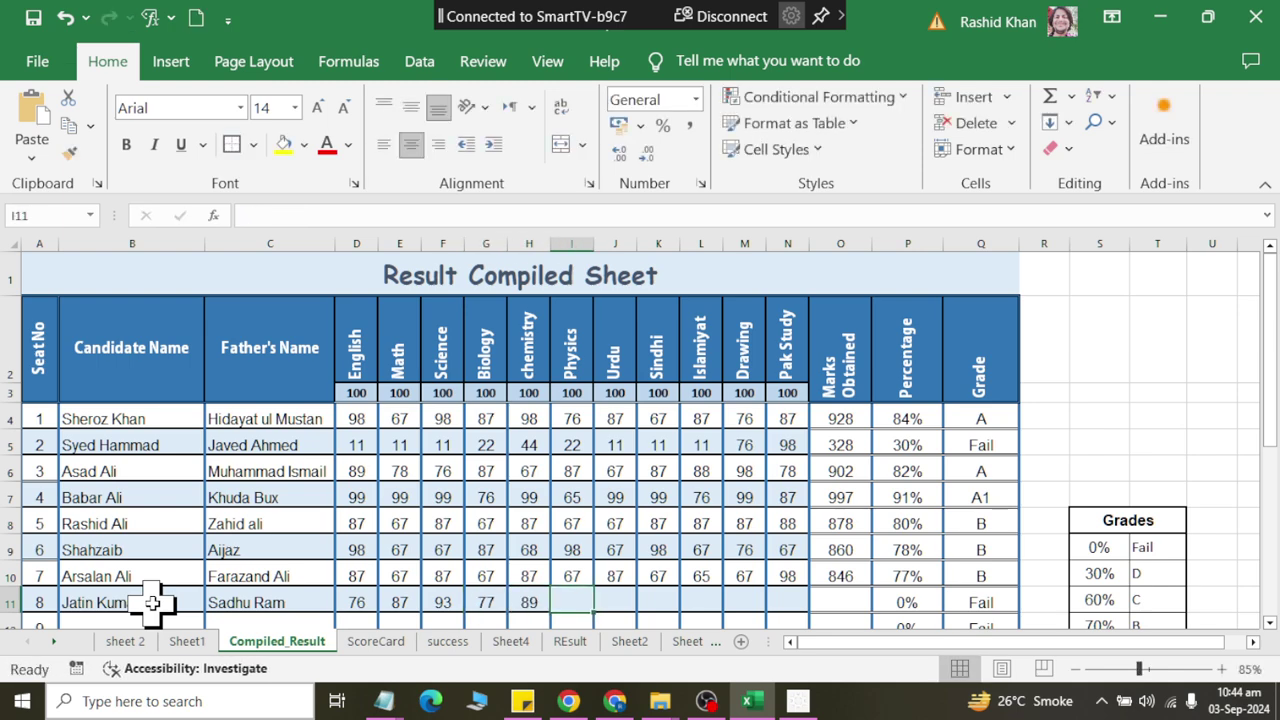
Step: Enter the remaining marks: Physics 87, Urdu 98, Sindhi 67, Islamiyat 66, Drawing 78, Pak Study 78
text(87)
key(Tab)
text(98)
key(Tab)
text(6)
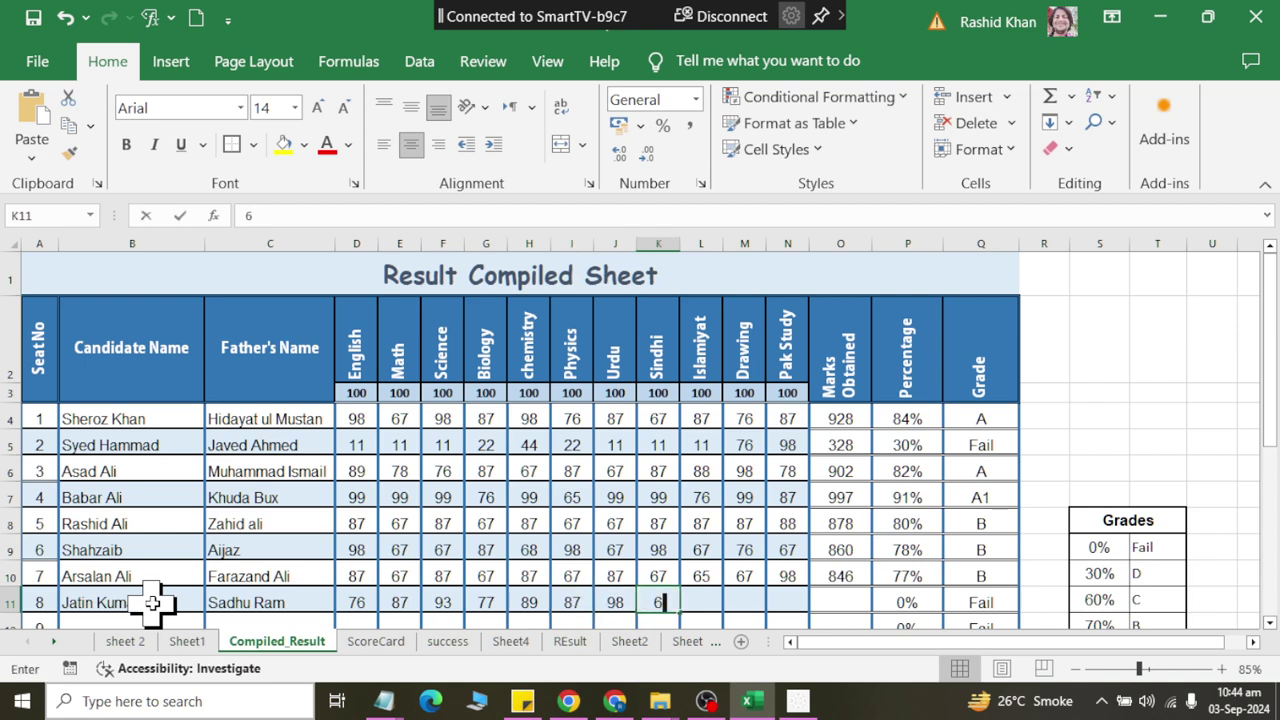
text(7)
key(Tab)
text(6)
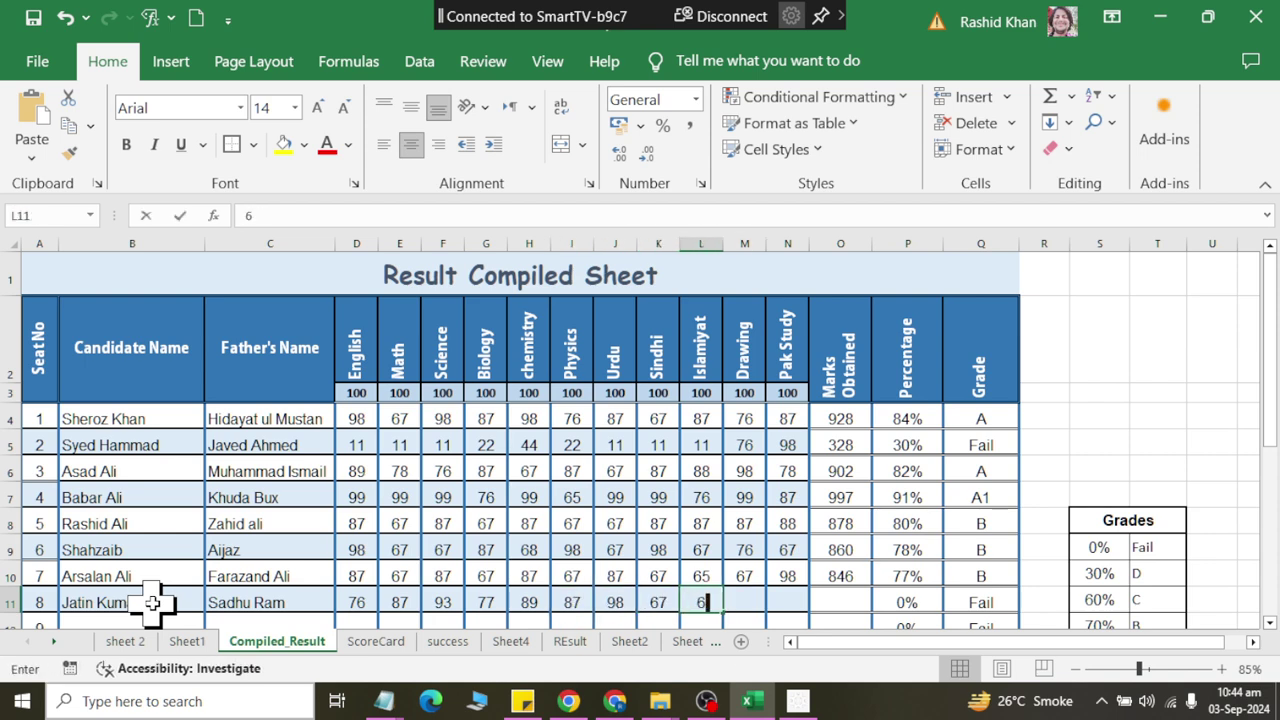
text(6)
key(Tab)
text(78)
key(Tab)
text(7)
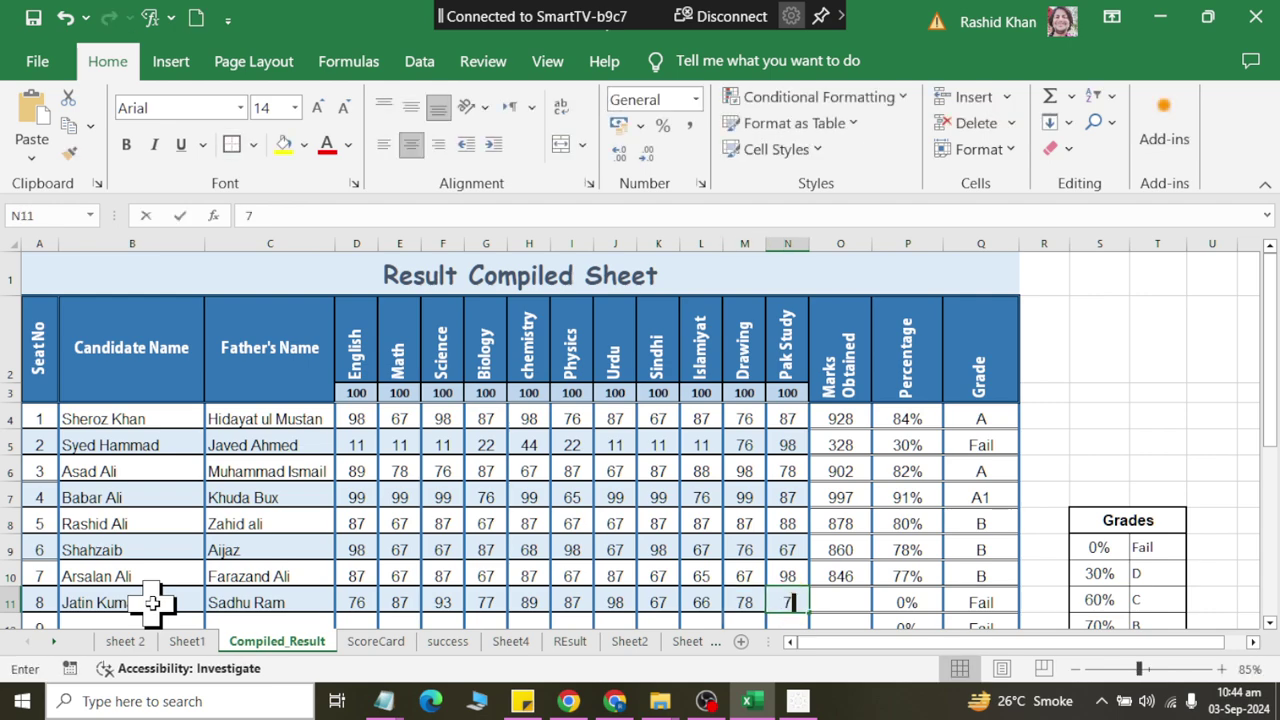
text(8)
key(Tab)
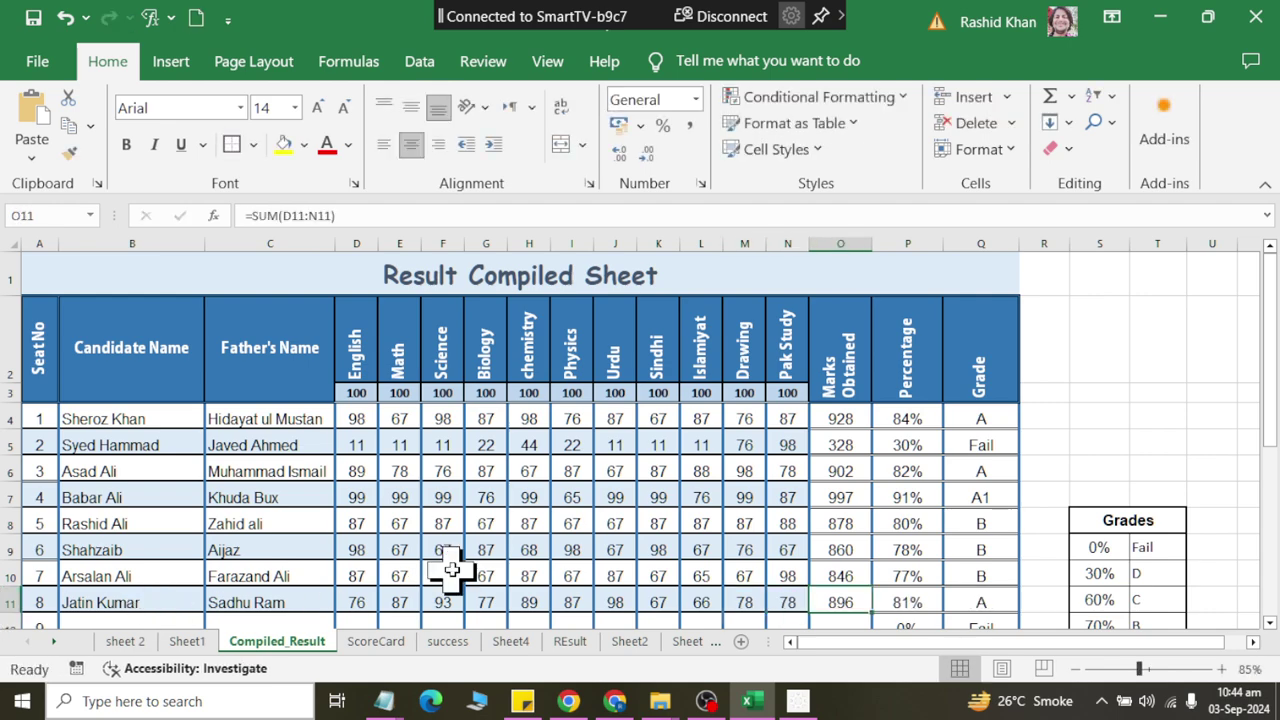
Step: On ScoreCard, select the report card range A1:D23
click(395, 641)
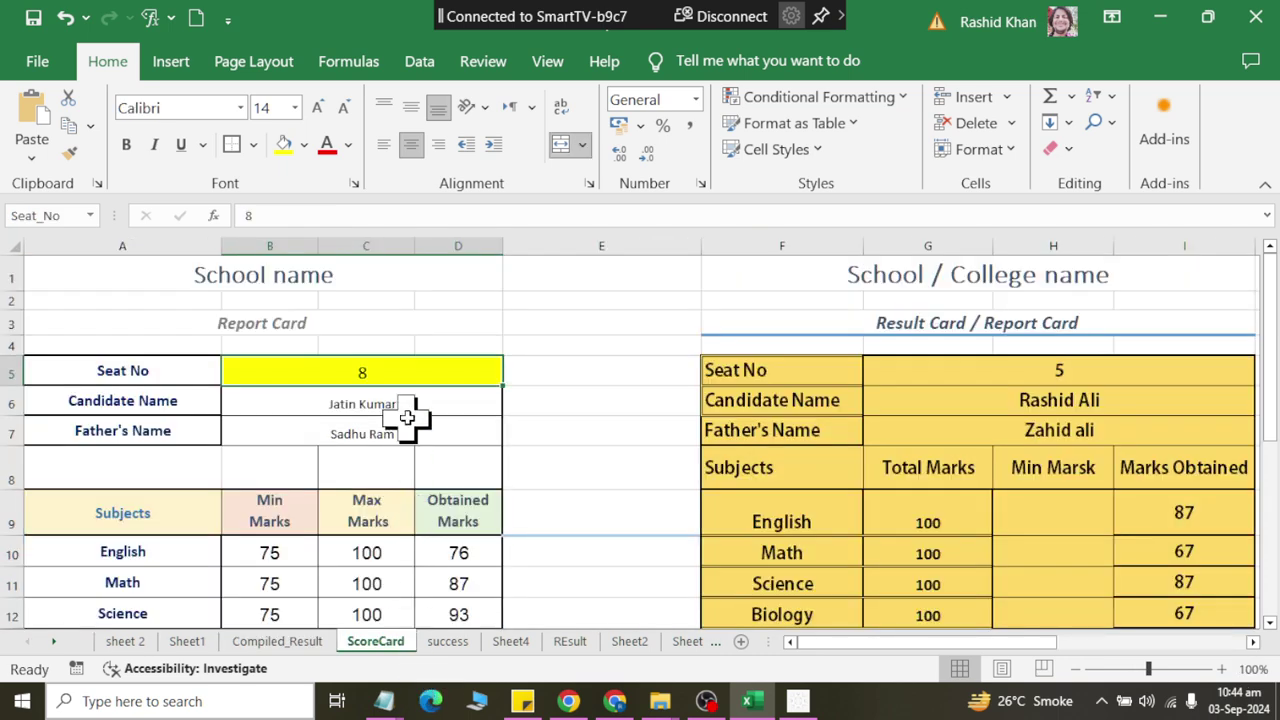
scroll(420, 430, down, 3)
scroll(424, 437, down, 1)
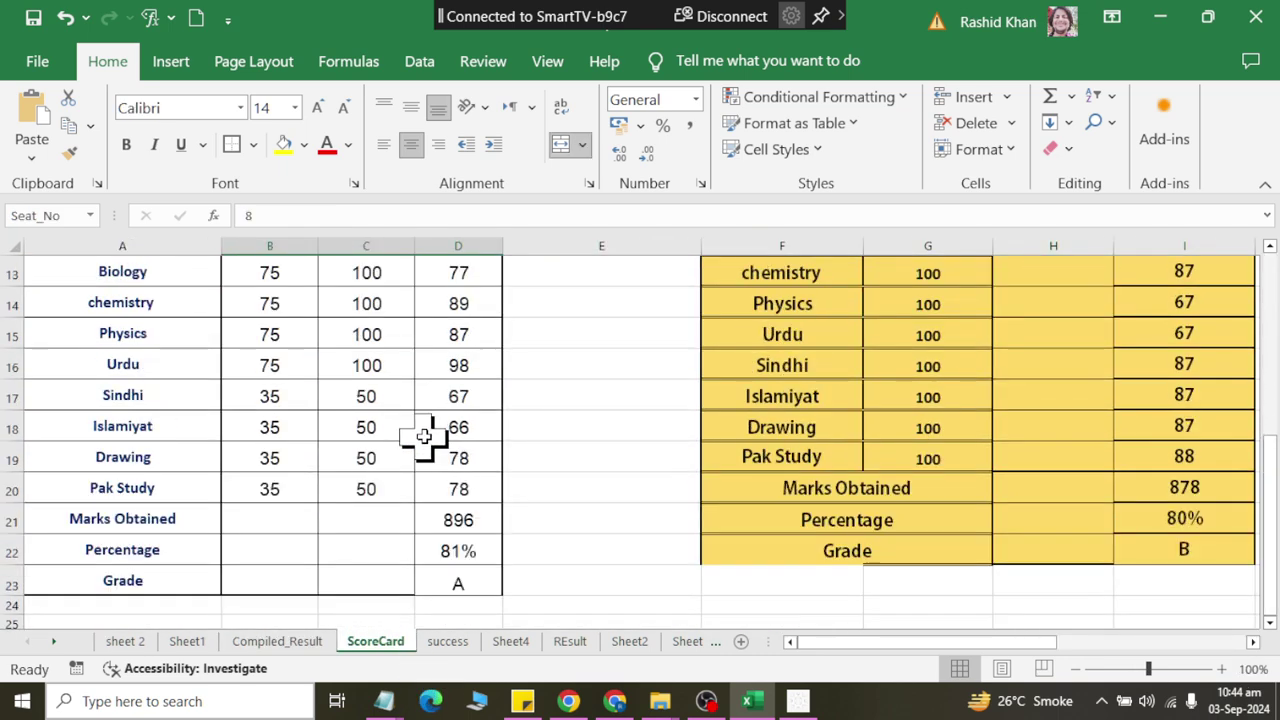
scroll(424, 437, up, 3)
scroll(357, 423, up, 1)
mouse_move(271, 277)
mouse_down()
mouse_move(280, 712)
mouse_move(270, 568)
mouse_move(271, 584)
mouse_up()
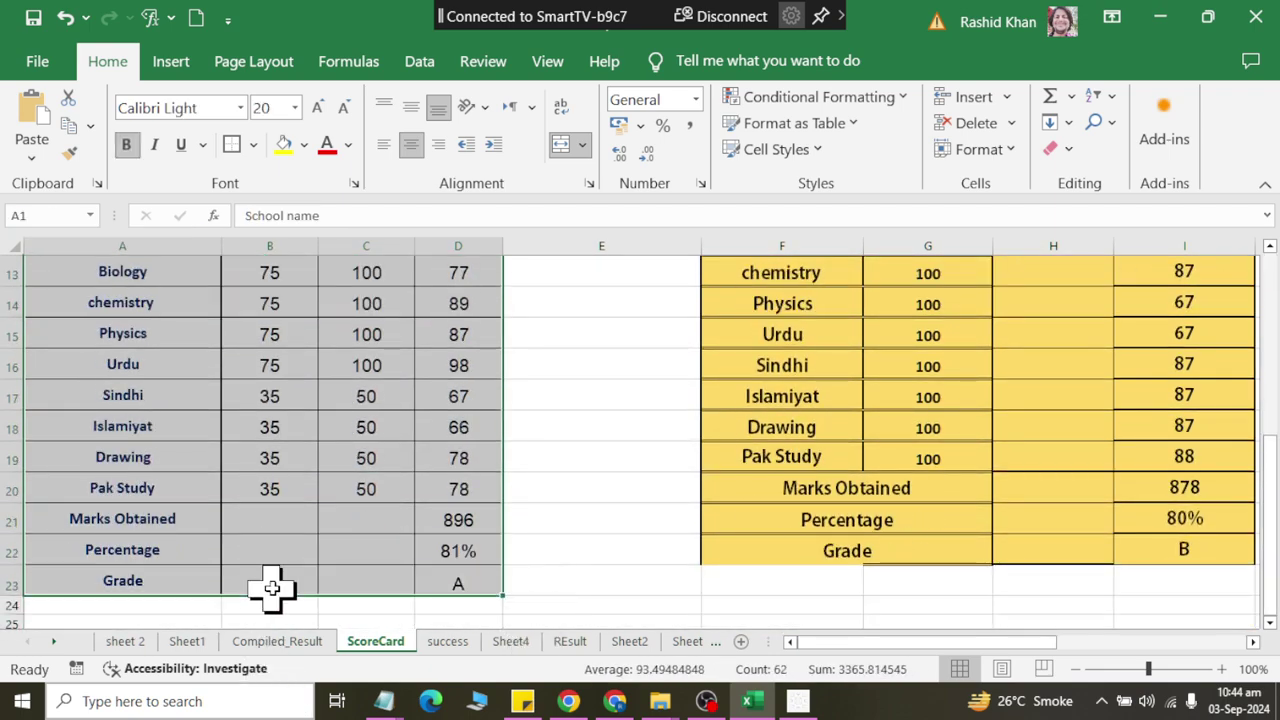
Step: Set the selected A1:D23 report card as the print area and check it in Print preview
click(288, 62)
click(377, 150)
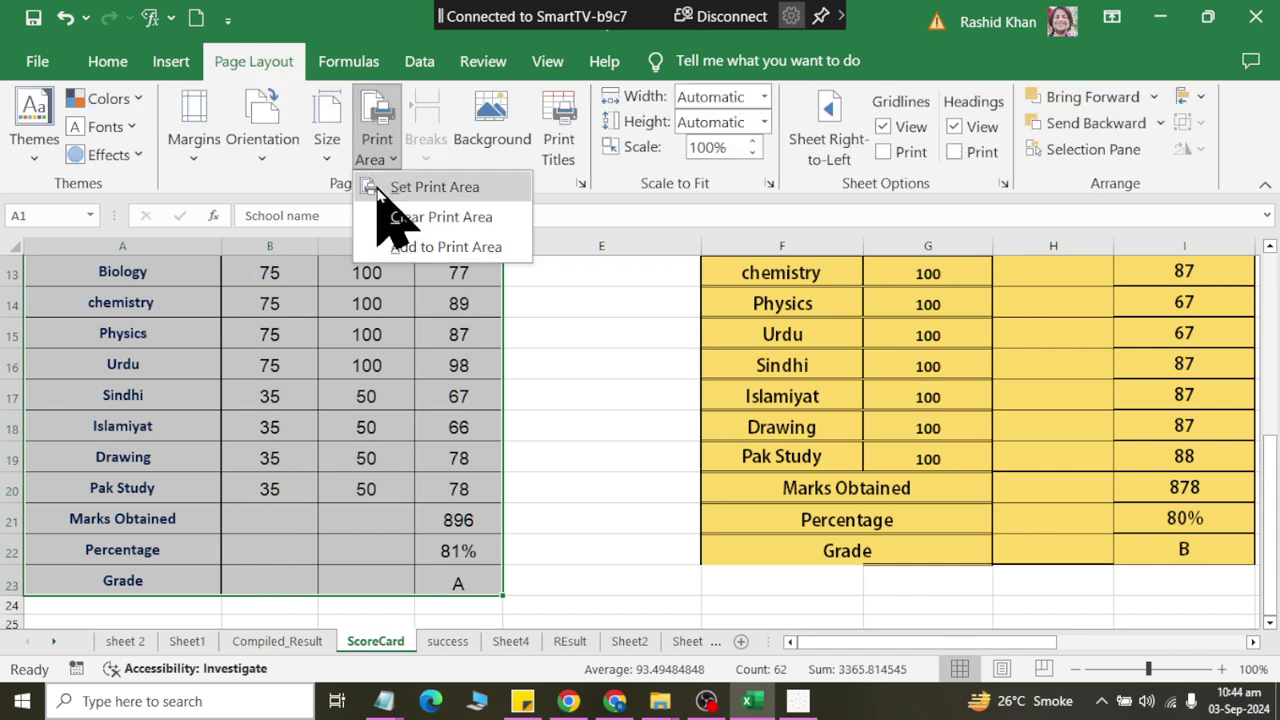
click(380, 187)
click(37, 66)
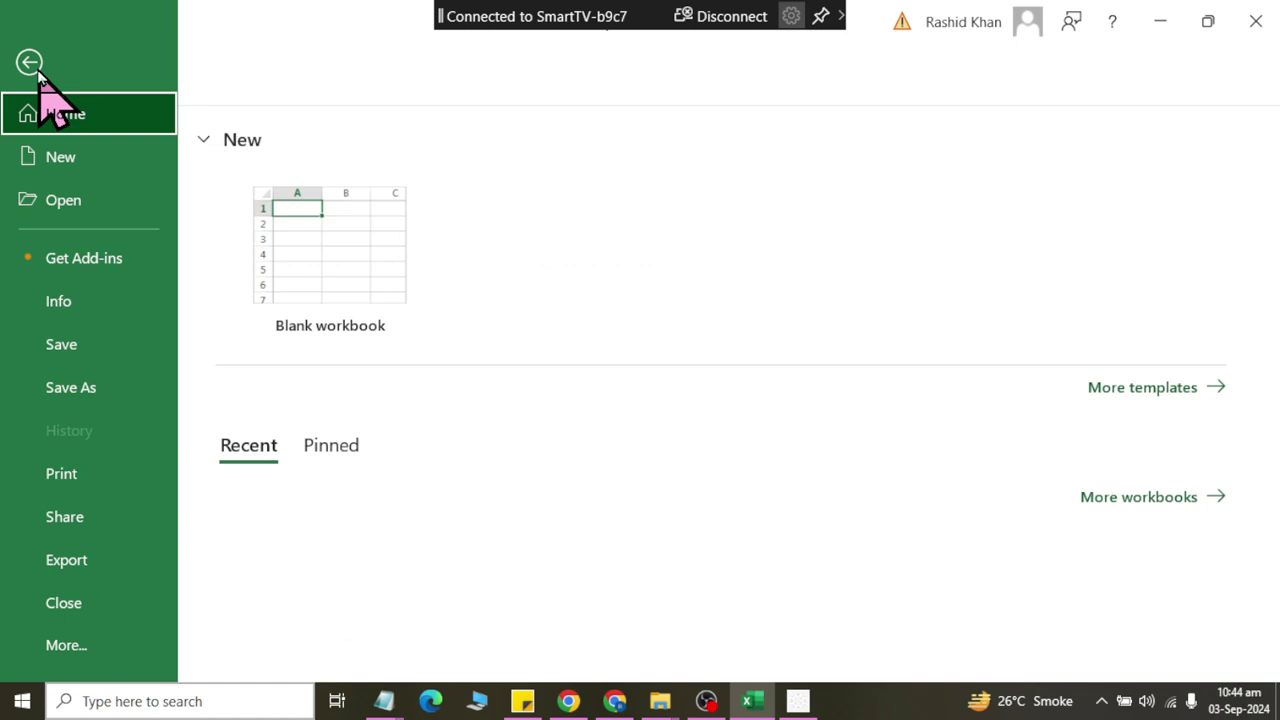
click(60, 474)
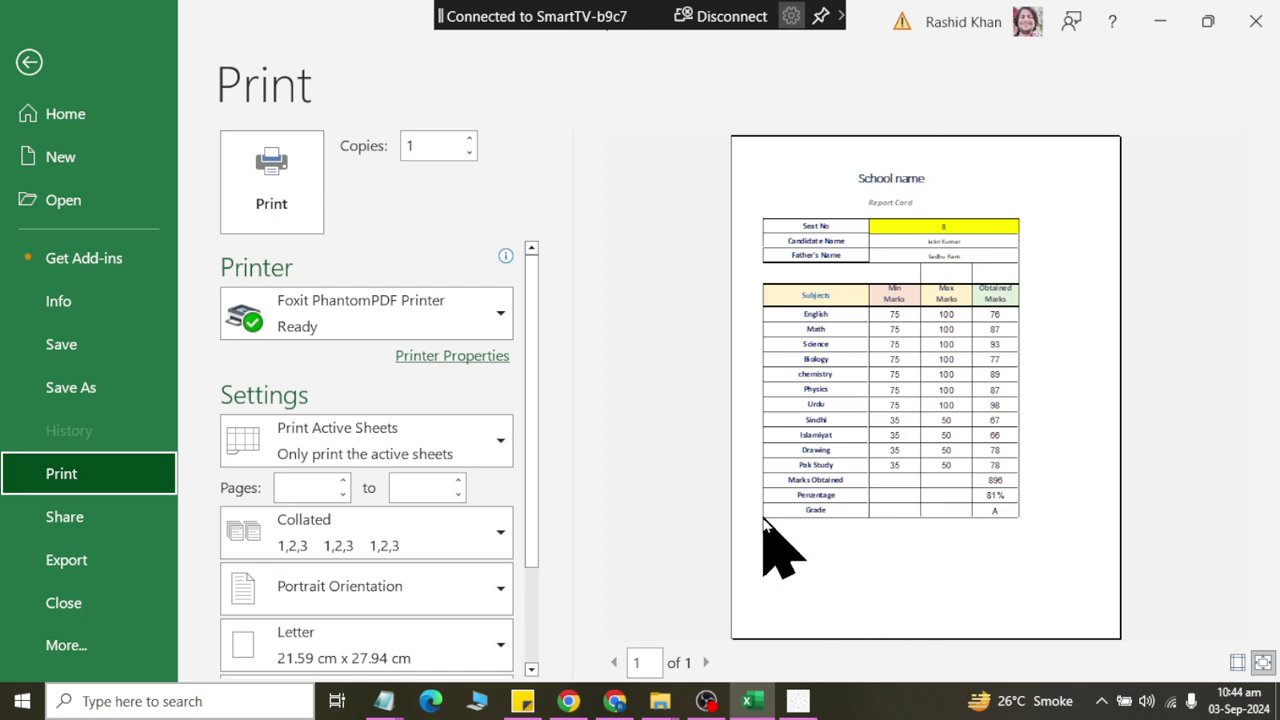
key(Escape)
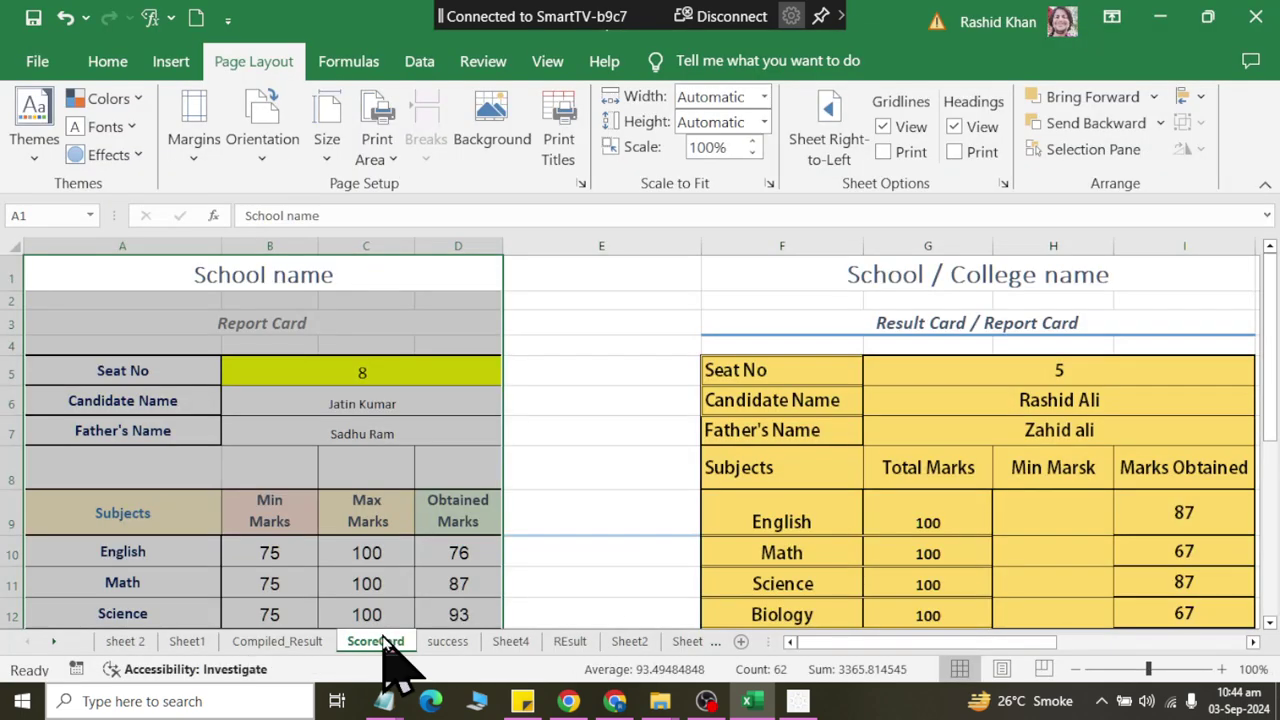
click(290, 641)
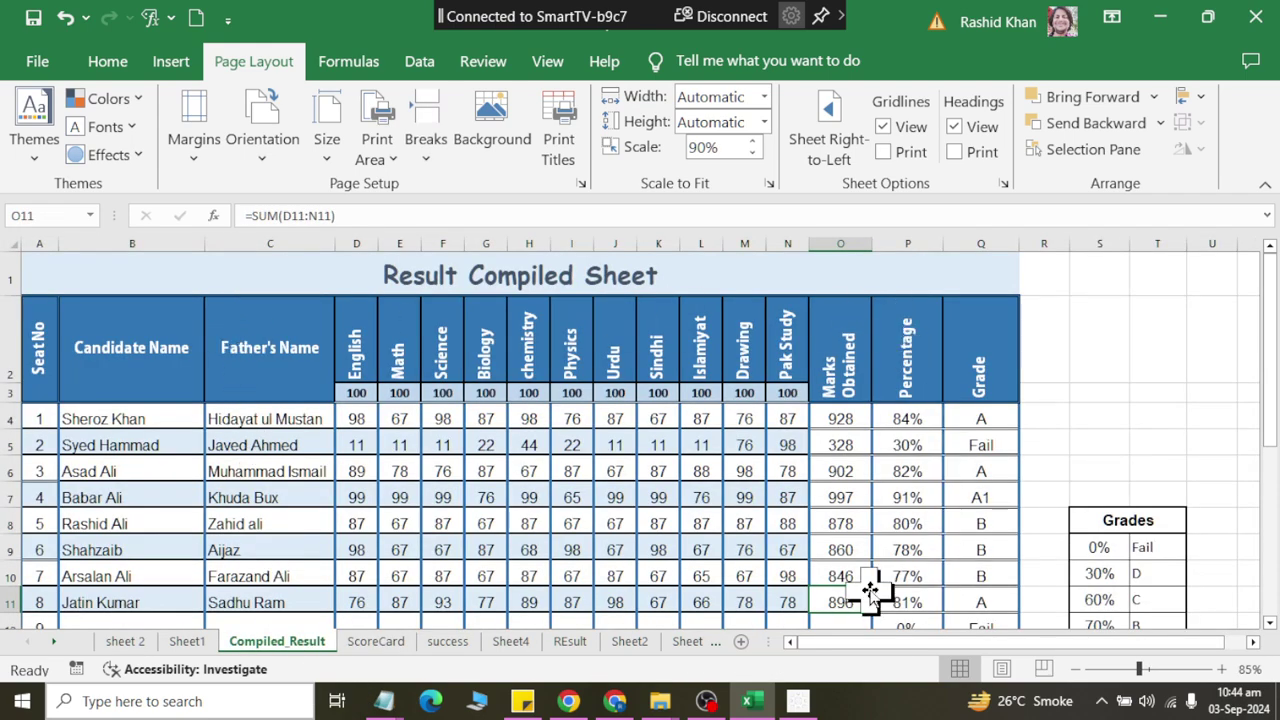
click(373, 643)
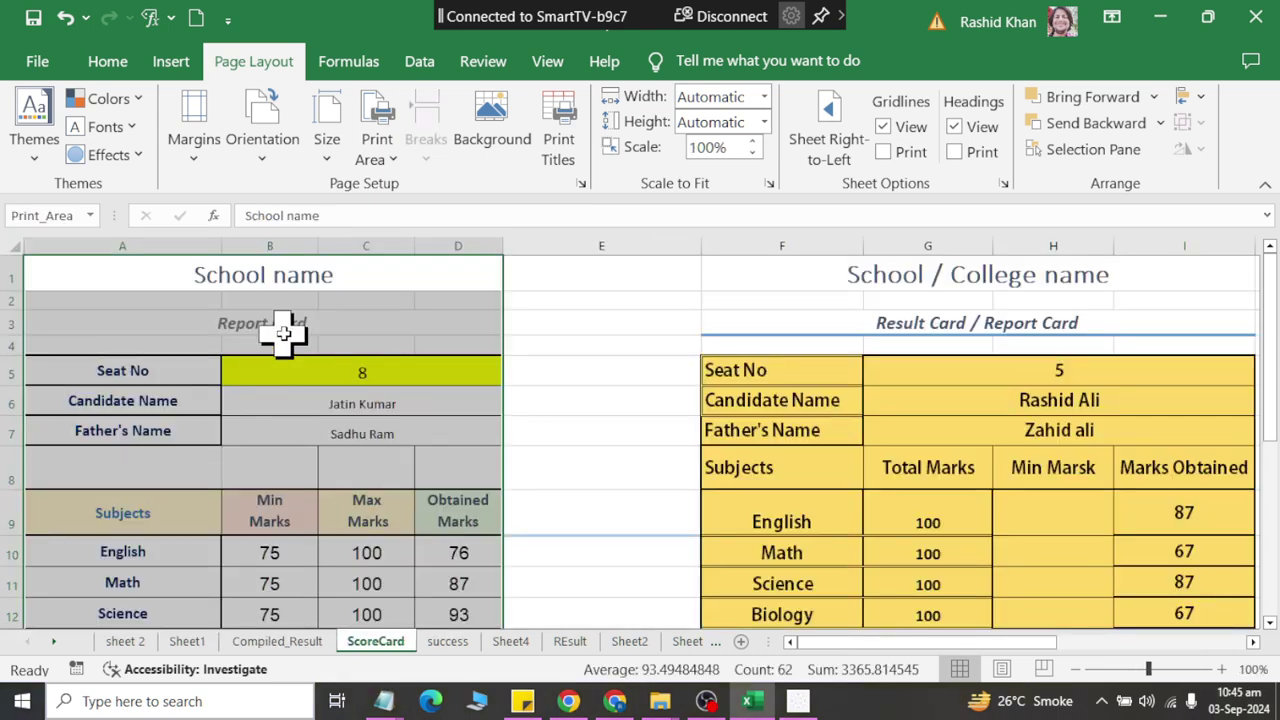
scroll(285, 371, down, 2)
scroll(285, 372, down, 1)
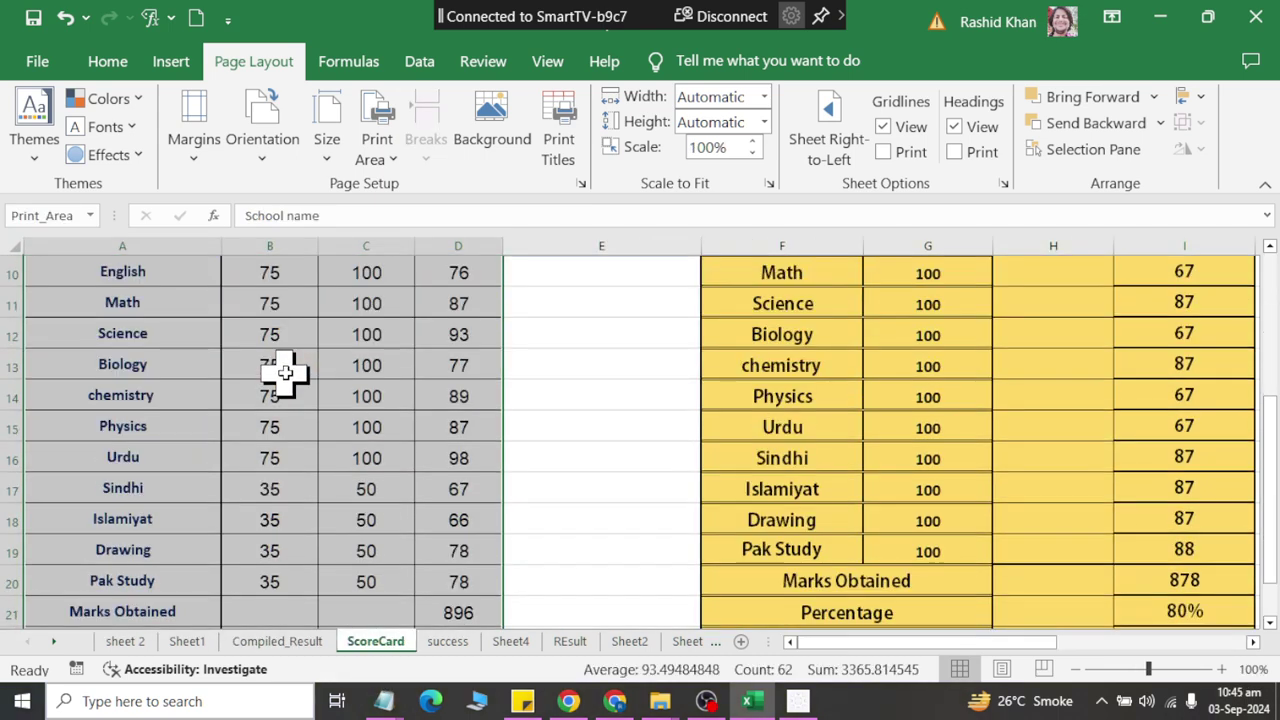
scroll(285, 372, up, 3)
scroll(285, 372, down, 1)
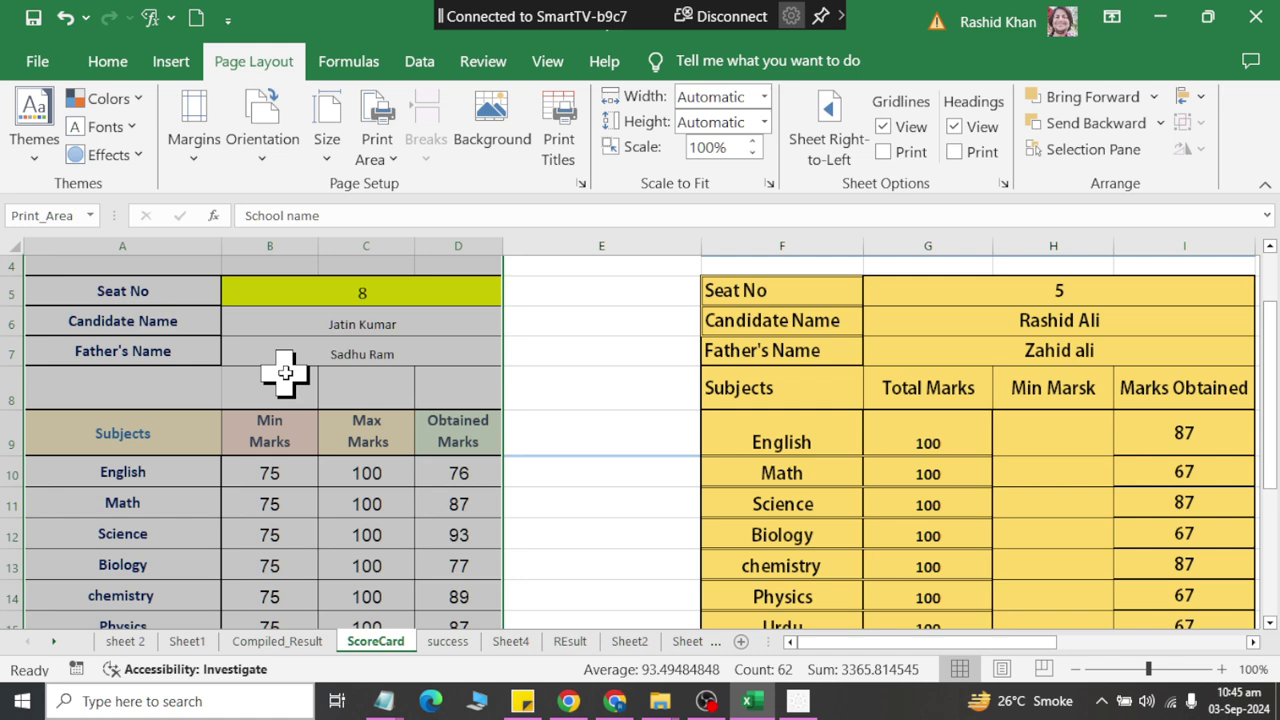
scroll(285, 372, up, 1)
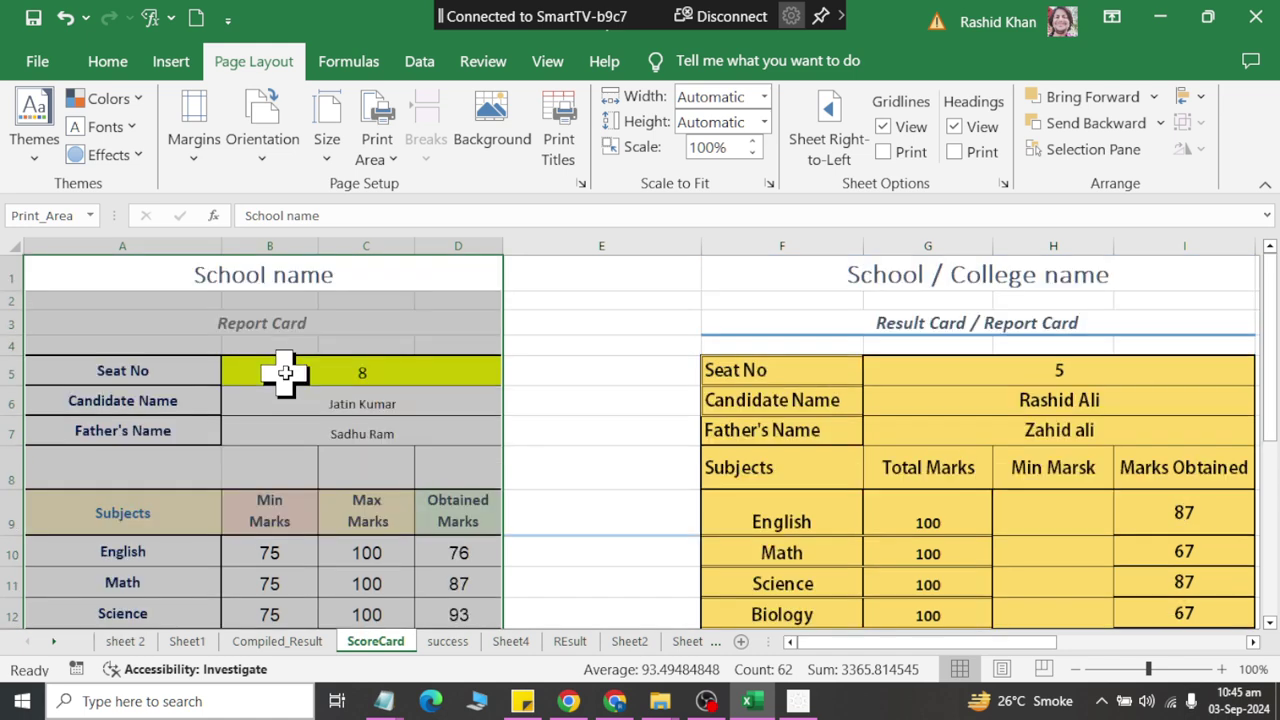